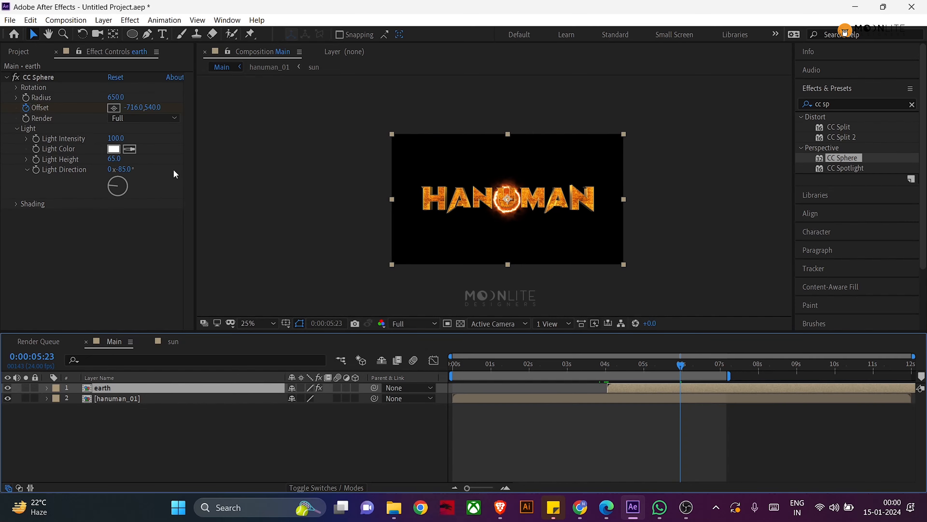
Step: Shift the earth layer's CC Sphere offset horizontally across the frame at 0:00:05:23
{"action": "left_click_drag", "start_coordinate": [133, 107], "coordinate": [740, 173]}
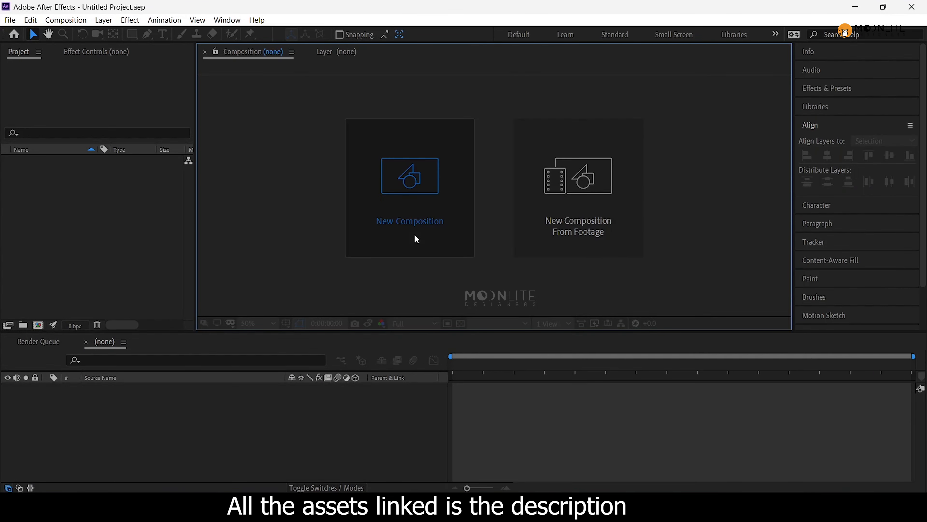
Step: Create a 1920 x 1080 composition named Main, 12 seconds long at 24 fps
{"action": "left_click", "coordinate": [416, 237]}
{"action": "left_click", "coordinate": [544, 392]}
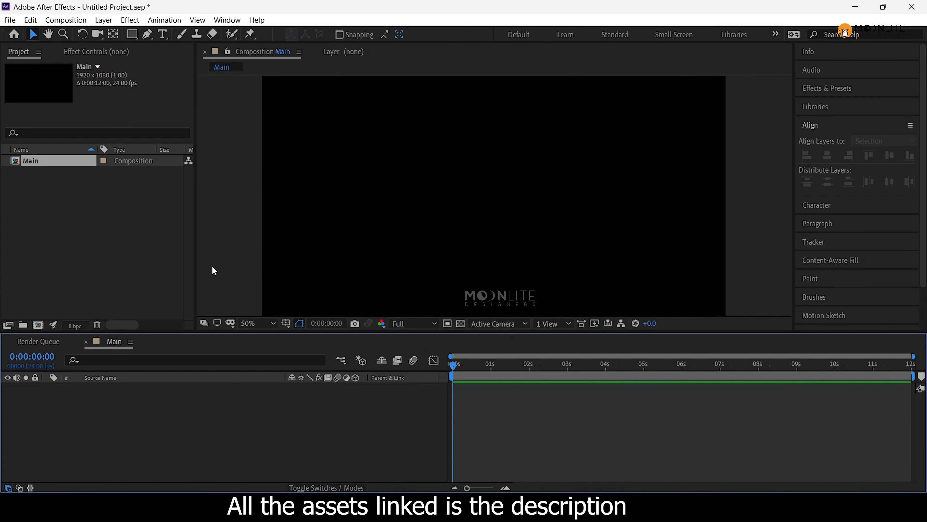
Step: Add 2k_sun.jpg from the Assets folder as a layer in the Main composition
{"action": "left_click", "coordinate": [96, 52]}
{"action": "left_click", "coordinate": [25, 53]}
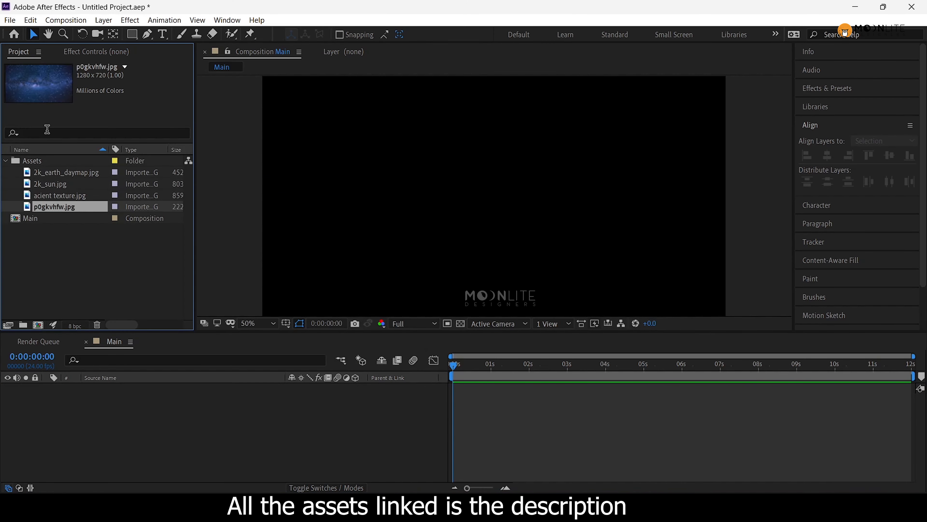
{"action": "left_click", "coordinate": [61, 182]}
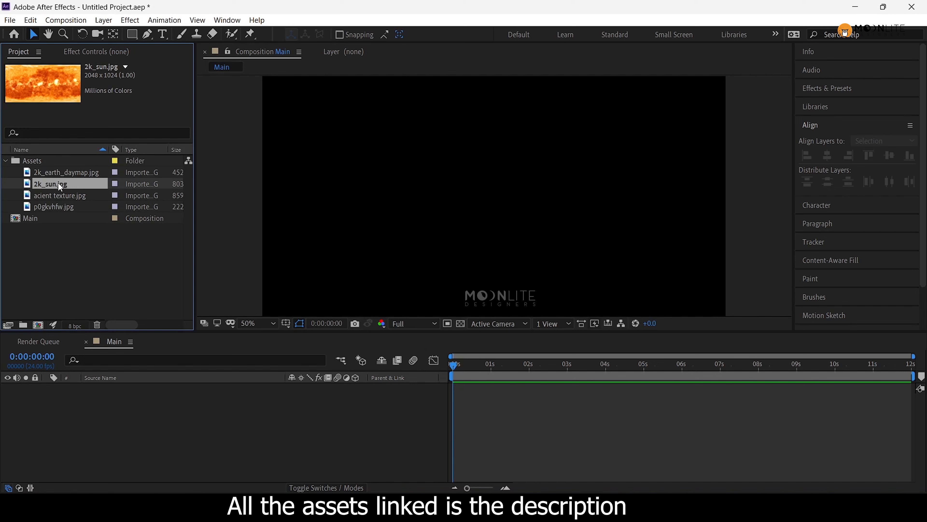
{"action": "left_click_drag", "start_coordinate": [59, 183], "coordinate": [93, 424]}
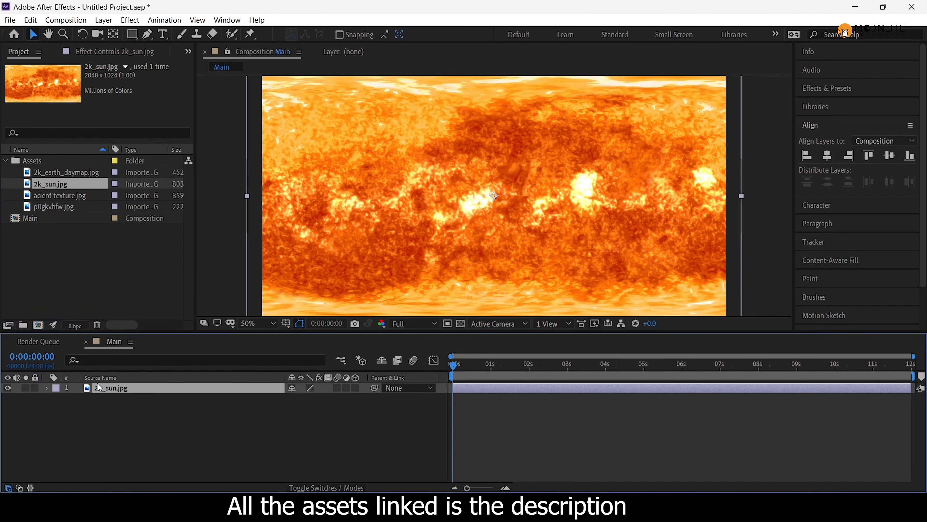
Step: Pre-compose the 2k_sun.jpg layer as sun, moving all attributes into the new composition
{"action": "key", "text": "comma"}
{"action": "key", "text": "comma"}
{"action": "key", "text": "comma"}
{"action": "key", "text": "period"}
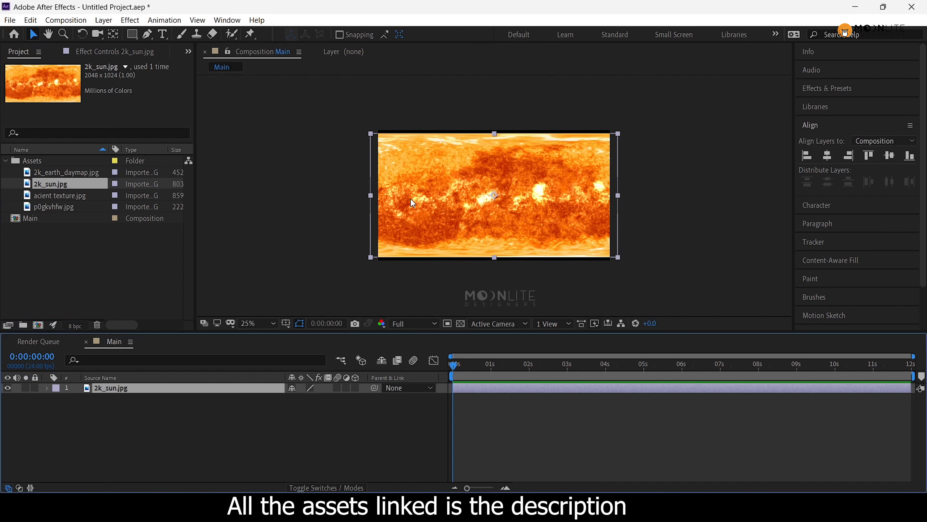
{"action": "key", "text": "ctrl+shift+c"}
{"action": "type", "text": "sun"}
{"action": "left_click", "coordinate": [362, 259]}
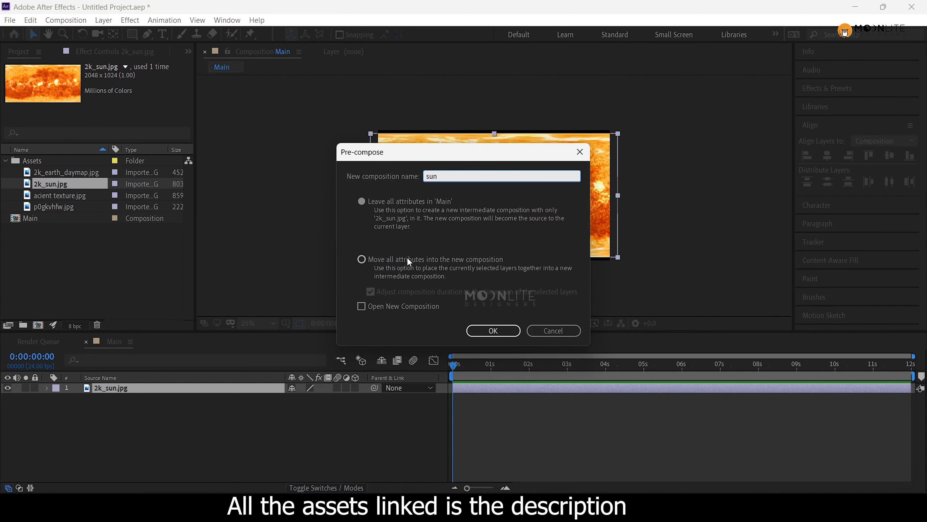
{"action": "key", "text": "Return"}
Step: Apply the CC Sphere effect to the sun layer
{"action": "left_click", "coordinate": [123, 389]}
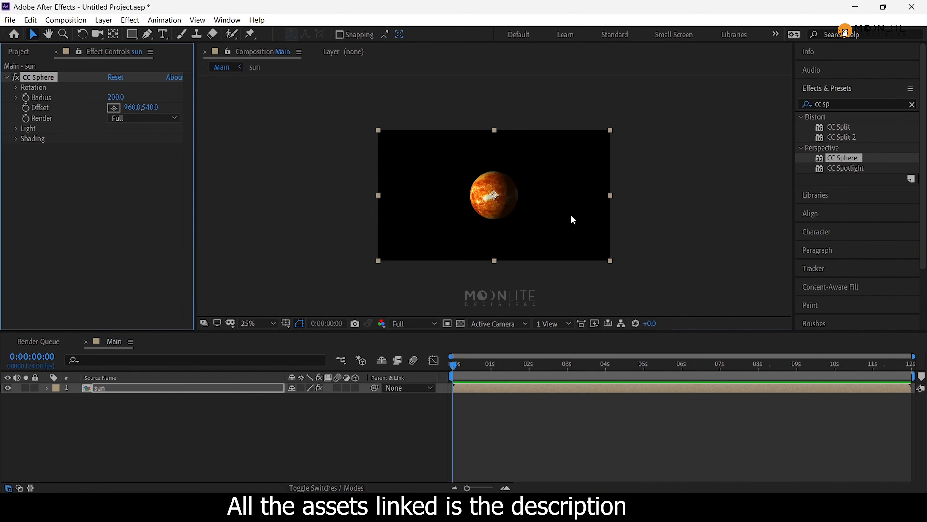
{"action": "key", "text": "period"}
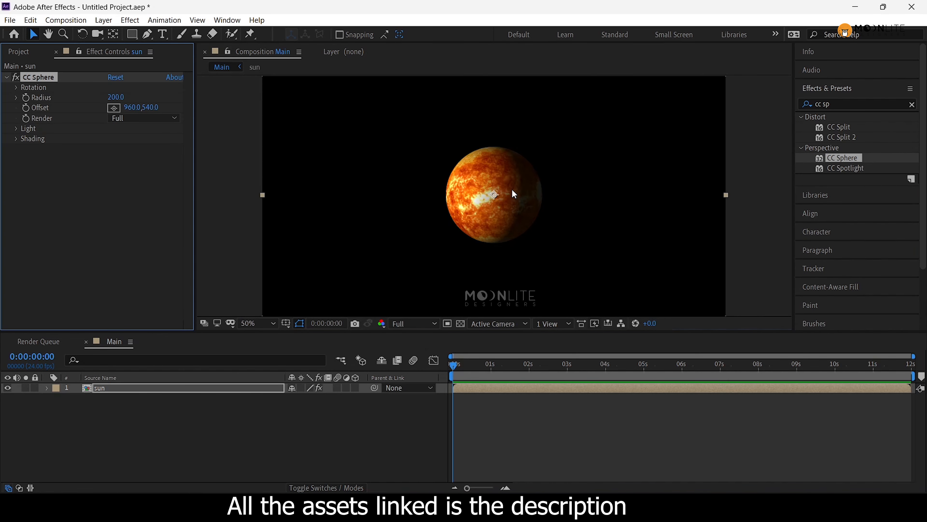
Step: Set the sun sphere's Light Height to 88 and Light Direction to -90°, and inspect it up close at 0:00:01:17
{"action": "left_click", "coordinate": [238, 438]}
{"action": "left_click", "coordinate": [16, 128]}
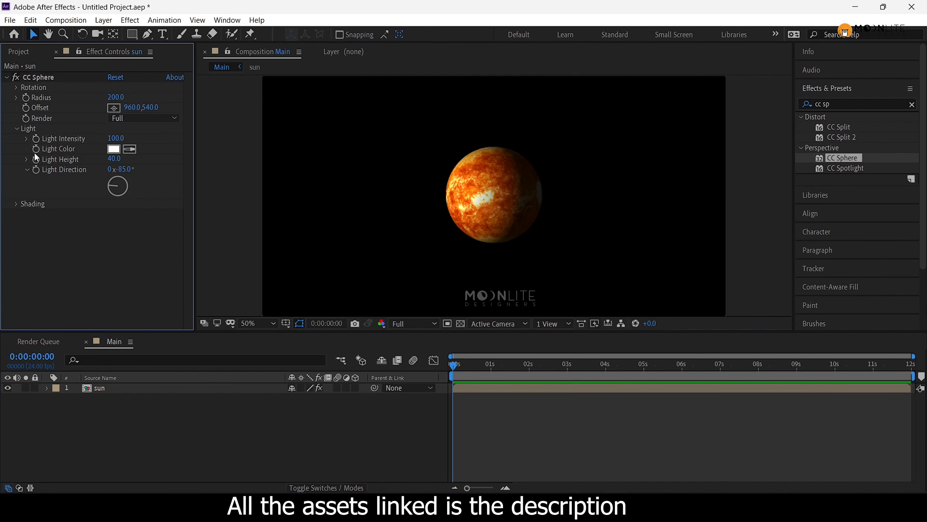
{"action": "left_click_drag", "start_coordinate": [114, 159], "coordinate": [148, 167]}
{"action": "left_click", "coordinate": [125, 170]}
{"action": "type", "text": "-90"}
{"action": "key", "text": "Return"}
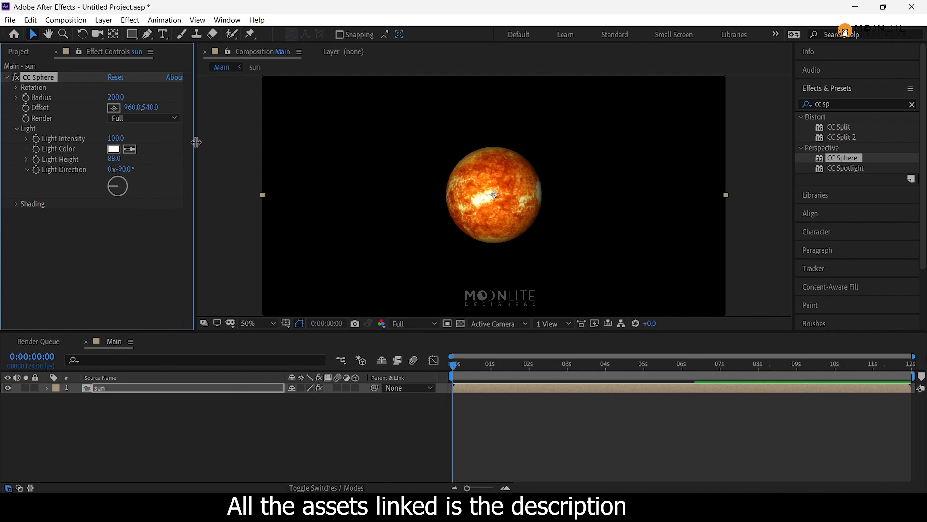
{"action": "left_click_drag", "start_coordinate": [453, 366], "coordinate": [518, 365]}
{"action": "key", "text": "slash"}
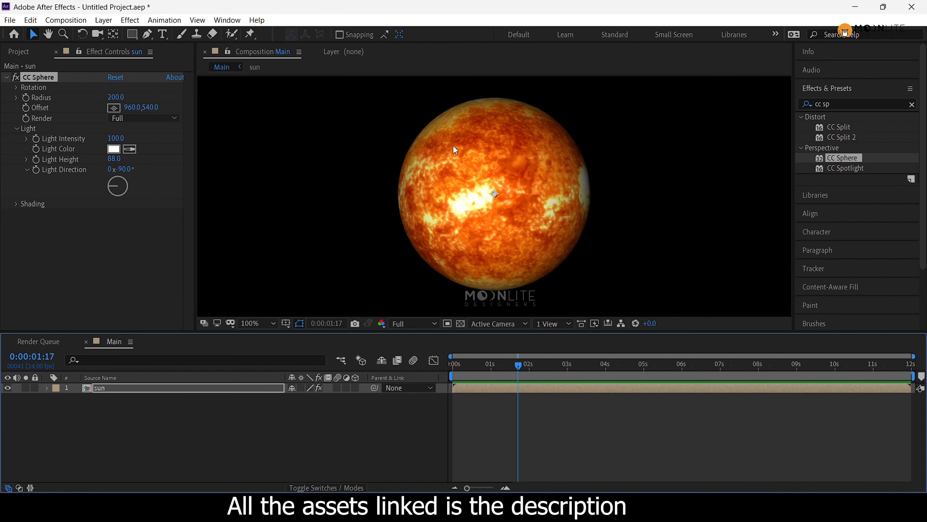
Step: Open the sun pre-composition from the Main timeline
{"action": "left_click", "coordinate": [114, 390]}
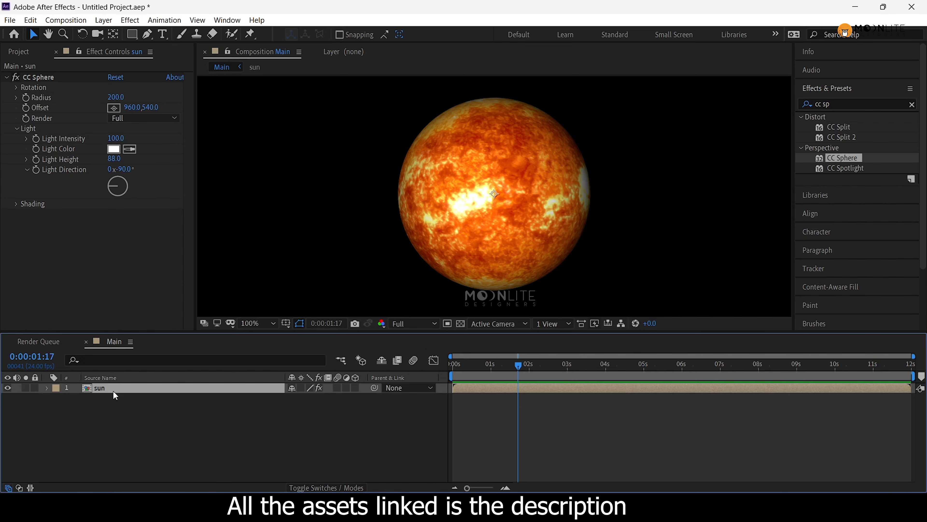
{"action": "double_click", "coordinate": [115, 391]}
{"action": "right_click", "coordinate": [142, 429]}
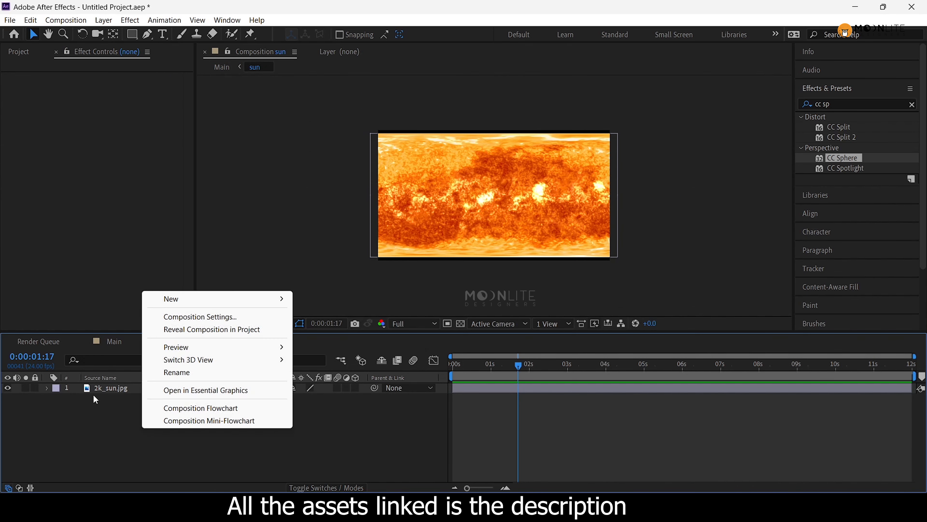
{"action": "left_click", "coordinate": [97, 381]}
Step: Find the Turbulent Displace effect and apply it to the 2k_sun.jpg layer
{"action": "left_click", "coordinate": [124, 389]}
{"action": "left_click", "coordinate": [855, 104]}
{"action": "type", "text": "tru"}
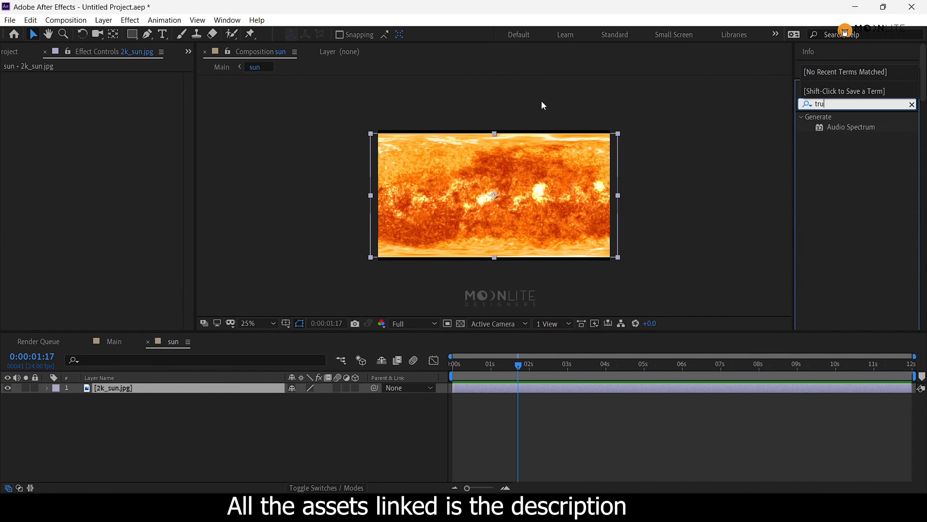
{"action": "key", "text": "BackSpace"}
{"action": "key", "text": "BackSpace"}
{"action": "type", "text": "urb"}
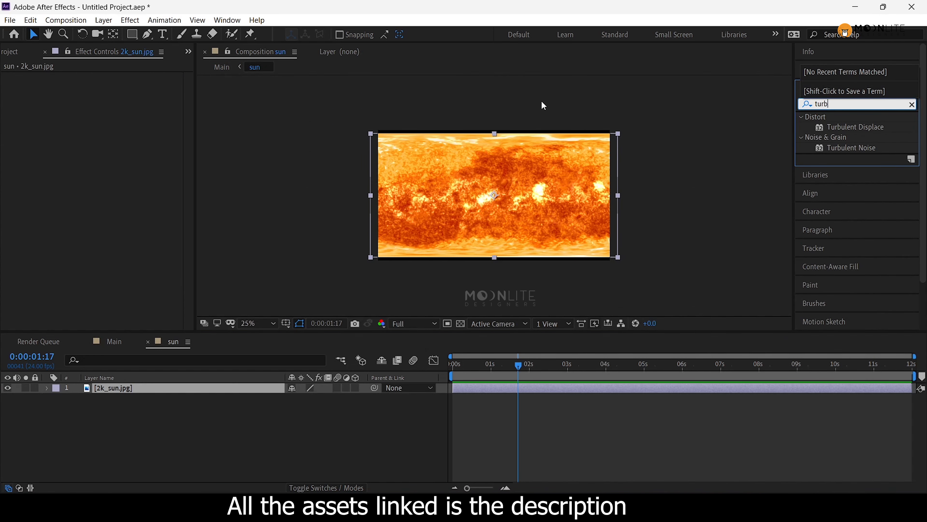
{"action": "left_click_drag", "start_coordinate": [856, 127], "coordinate": [490, 209]}
Step: Return to the start of the timeline and set the Turbulent Displace Size to 15
{"action": "scroll", "coordinate": [489, 209], "scroll_direction": "up", "scroll_amount": 3}
{"action": "scroll", "coordinate": [489, 209], "scroll_direction": "down", "scroll_amount": 1}
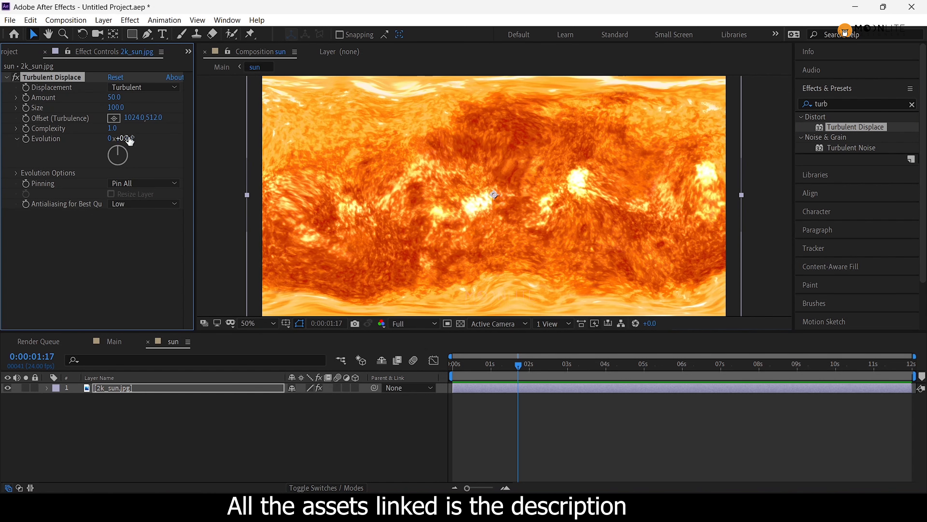
{"action": "key", "text": "Home"}
{"action": "left_click", "coordinate": [116, 108]}
{"action": "type", "text": "15"}
{"action": "key", "text": "Return"}
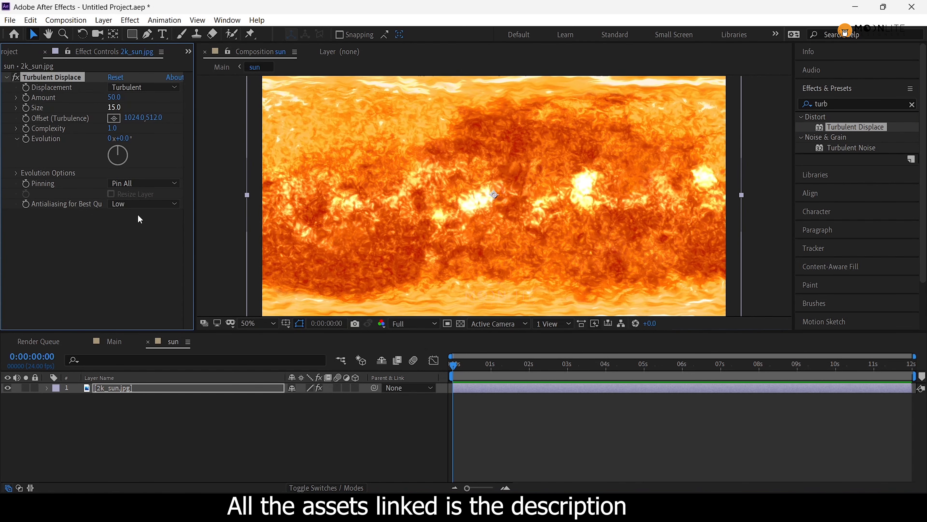
Step: Animate the Turbulent Displace Evolution with a time expression and preview the result
{"action": "left_click", "coordinate": [25, 139], "text": "alt"}
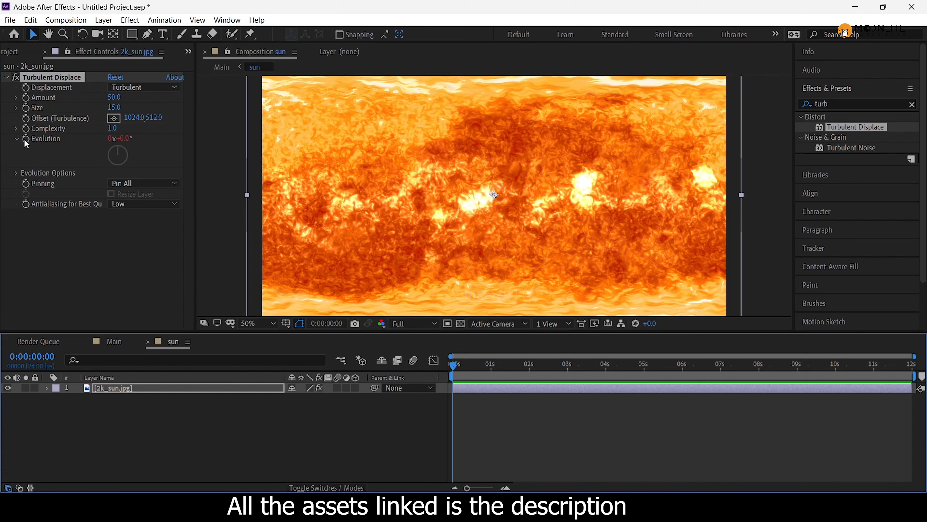
{"action": "type", "text": "time"}
{"action": "key", "text": "KP_Enter"}
{"action": "key", "text": "space"}
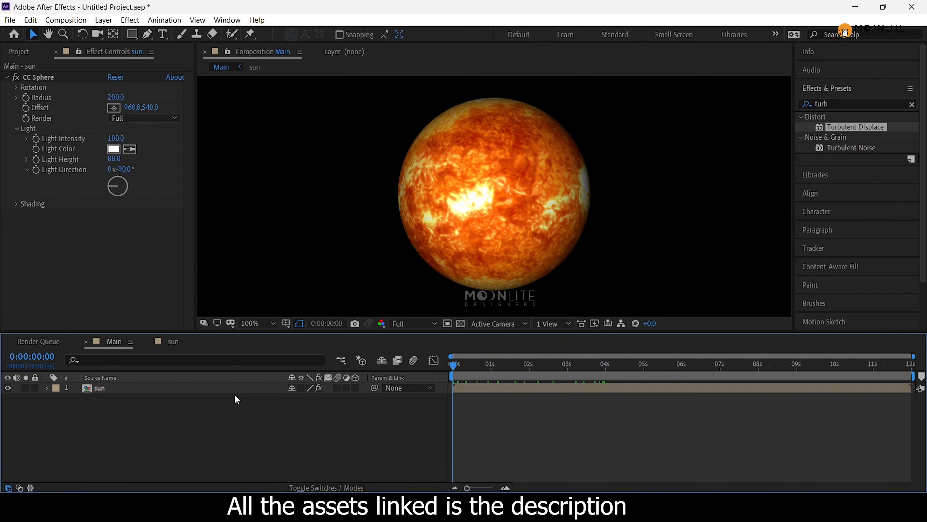
Step: Make the sun layer in Main a 3D layer and show the composition in 2 Views
{"action": "left_click", "coordinate": [232, 380]}
{"action": "left_click", "coordinate": [232, 387]}
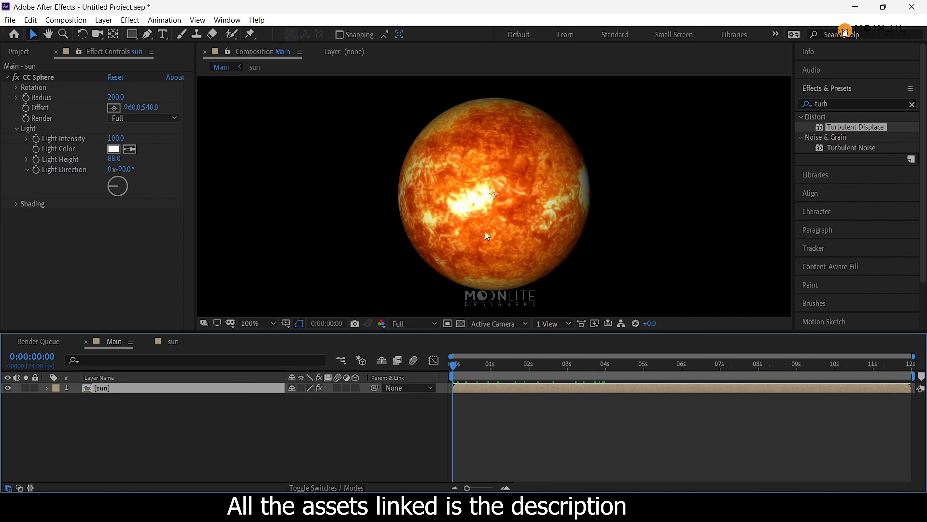
{"action": "left_click", "coordinate": [355, 388]}
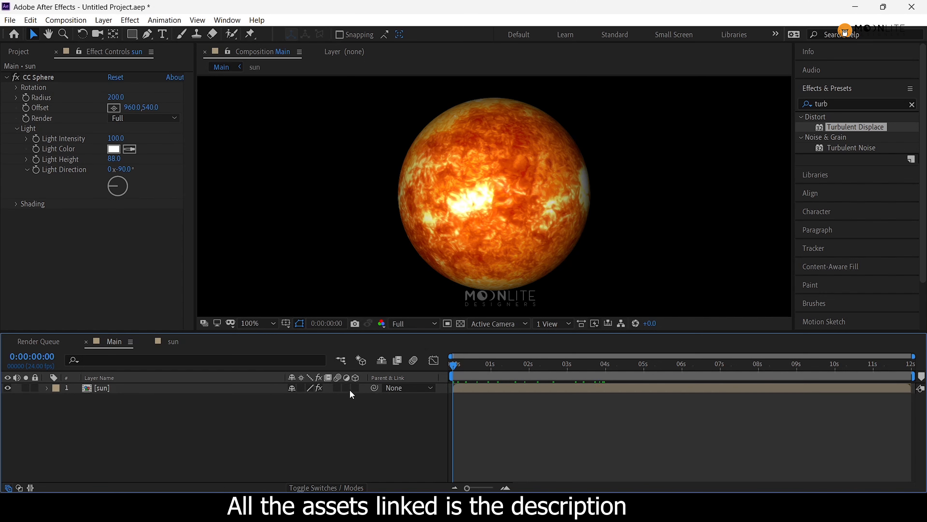
{"action": "left_click", "coordinate": [564, 325]}
{"action": "left_click", "coordinate": [566, 345]}
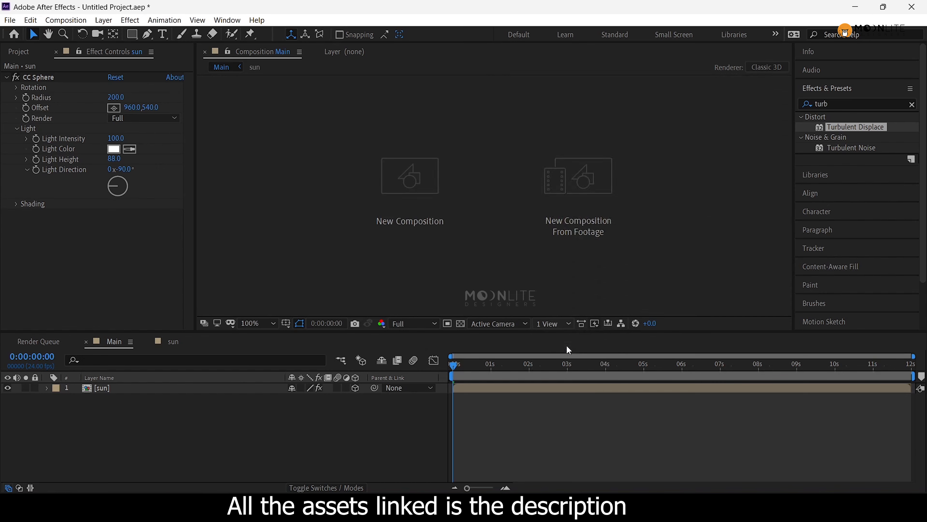
Step: Create a black 1920 x 1080 solid named Flames and make it a 3D layer
{"action": "key", "text": "ctrl+y"}
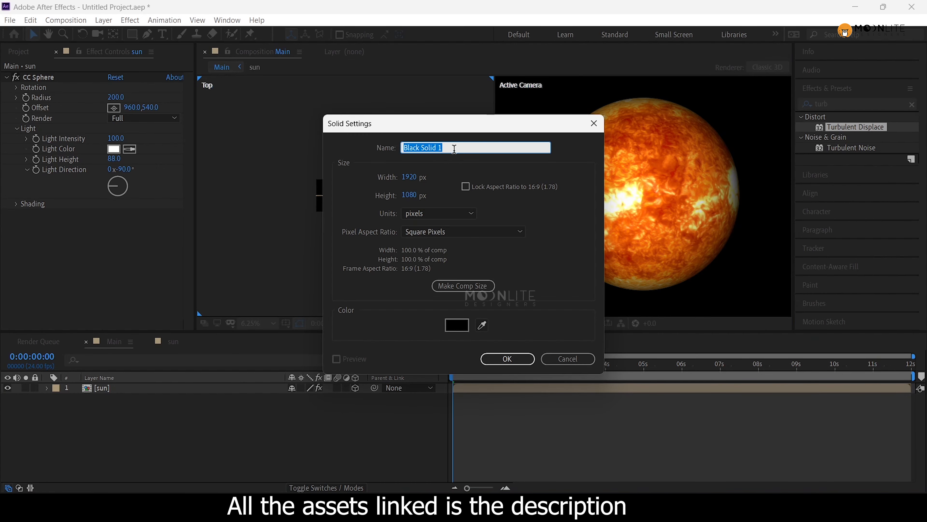
{"action": "type", "text": "Flames"}
{"action": "key", "text": "Return"}
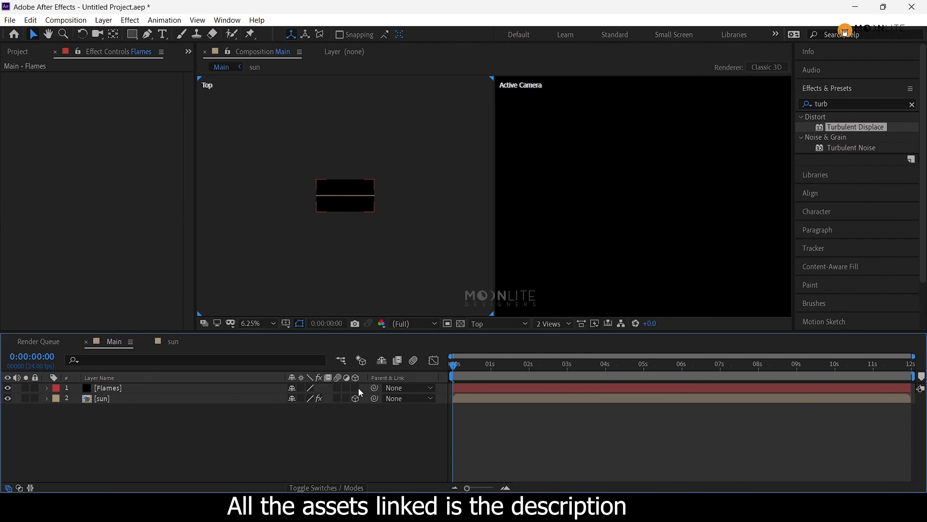
{"action": "left_click", "coordinate": [355, 388]}
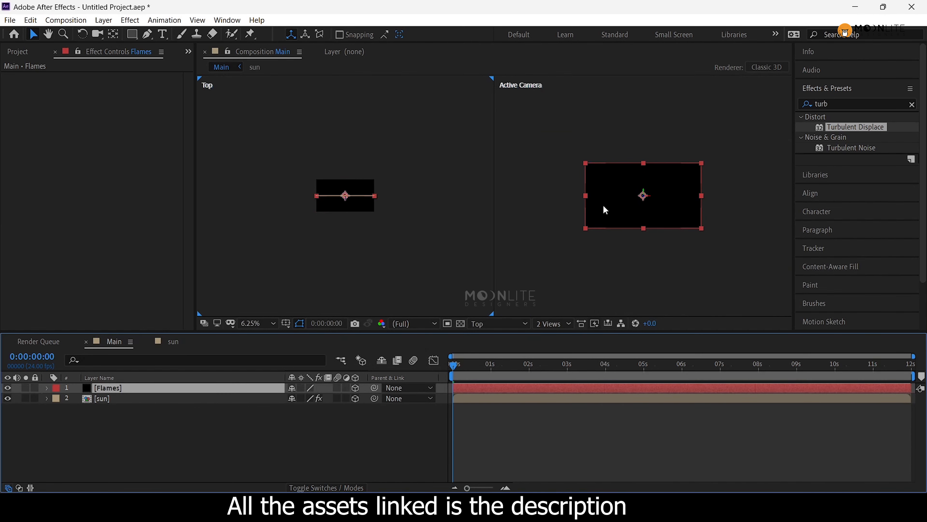
Step: Draw an elliptical mask on the Flames layer and fit it to the sun's outline in the Active Camera view
{"action": "left_click_drag", "start_coordinate": [132, 34], "coordinate": [171, 58]}
{"action": "scroll", "coordinate": [625, 188], "scroll_direction": "up", "scroll_amount": 1}
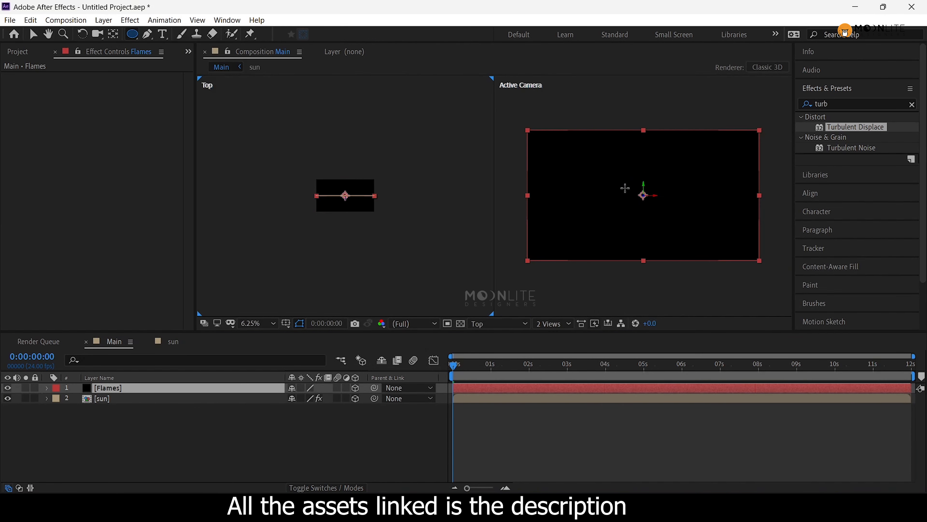
{"action": "scroll", "coordinate": [602, 174], "scroll_direction": "up", "scroll_amount": 1}
{"action": "left_click_drag", "start_coordinate": [559, 151], "coordinate": [670, 263]}
{"action": "left_click", "coordinate": [33, 34]}
{"action": "double_click", "coordinate": [654, 168]}
{"action": "left_click_drag", "start_coordinate": [633, 193], "coordinate": [664, 182]}
{"action": "left_click_drag", "start_coordinate": [702, 140], "coordinate": [685, 154]}
{"action": "left_click_drag", "start_coordinate": [590, 252], "coordinate": [600, 237]}
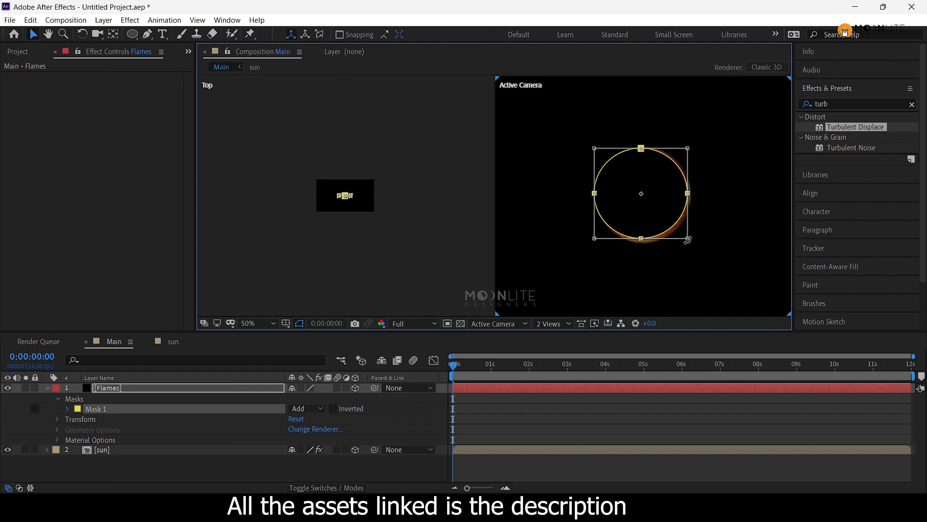
Step: Apply the Saber effect to the Flames layer and choose the Fire preset
{"action": "left_click", "coordinate": [233, 390]}
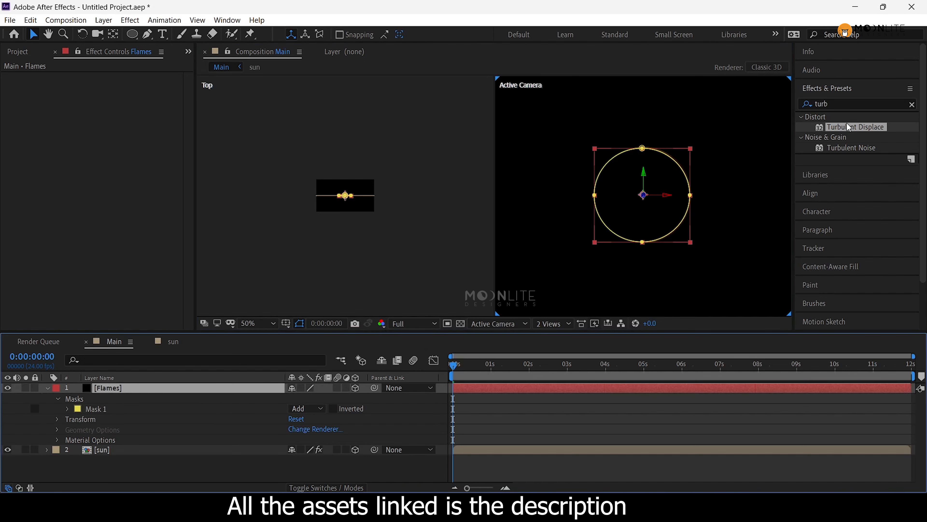
{"action": "left_click", "coordinate": [130, 20]}
{"action": "left_click", "coordinate": [321, 402]}
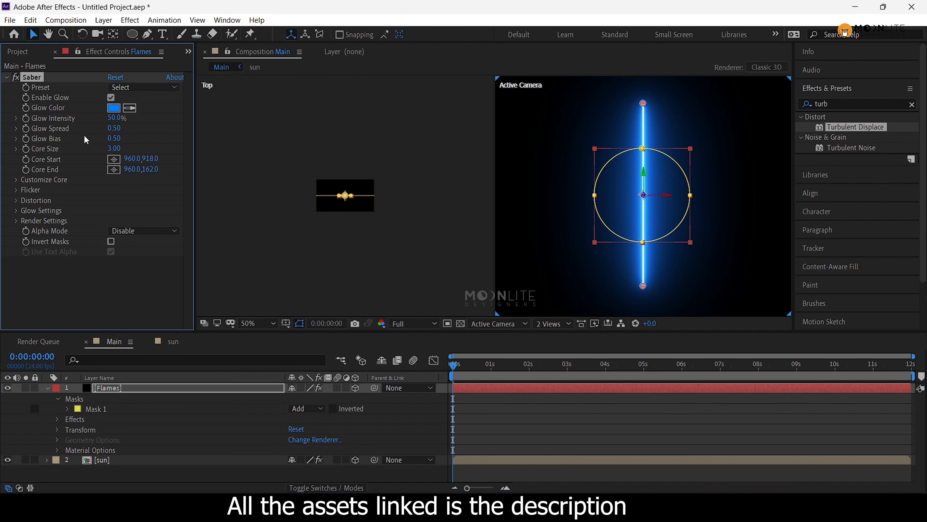
{"action": "left_click", "coordinate": [157, 91]}
{"action": "left_click", "coordinate": [172, 134]}
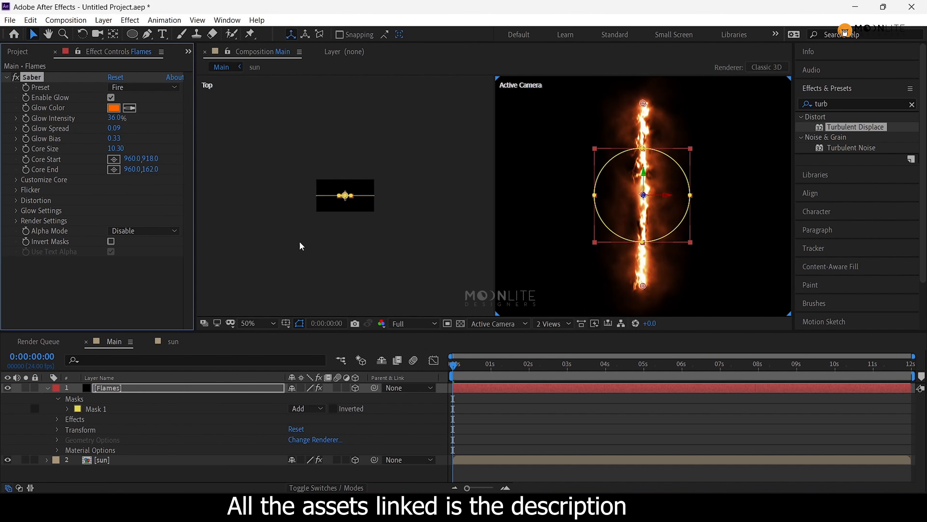
Step: Set Saber's Core Type to Layer Masks so the fire follows the circular mask
{"action": "left_click", "coordinate": [17, 180]}
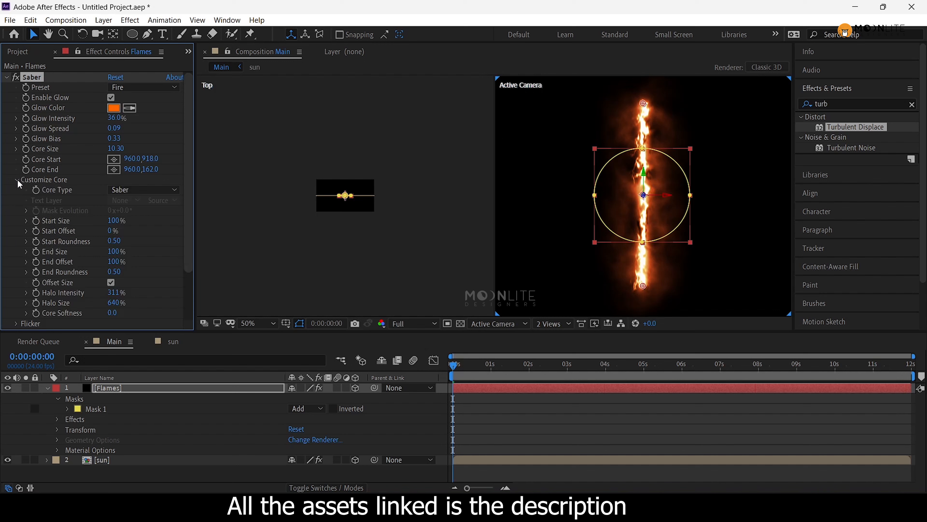
{"action": "left_click", "coordinate": [121, 193]}
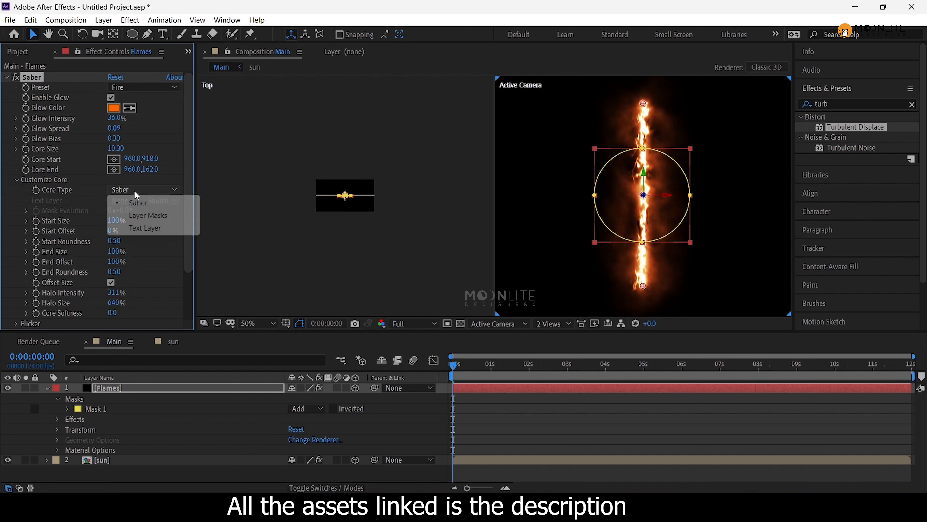
{"action": "left_click", "coordinate": [154, 217]}
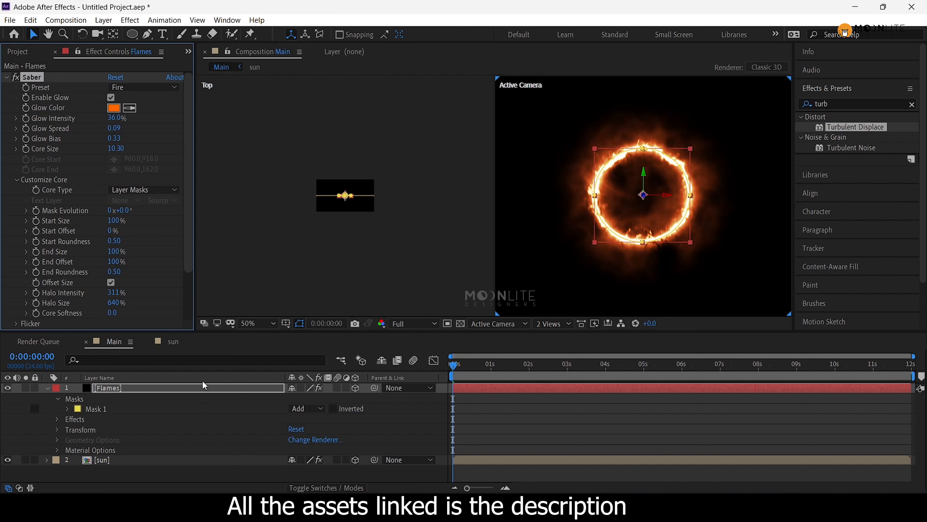
Step: Set Saber's Composite Settings to Transparent in its render settings so the sun layer shows beneath the flames
{"action": "left_click_drag", "start_coordinate": [188, 258], "coordinate": [188, 315]}
{"action": "left_click", "coordinate": [17, 294]}
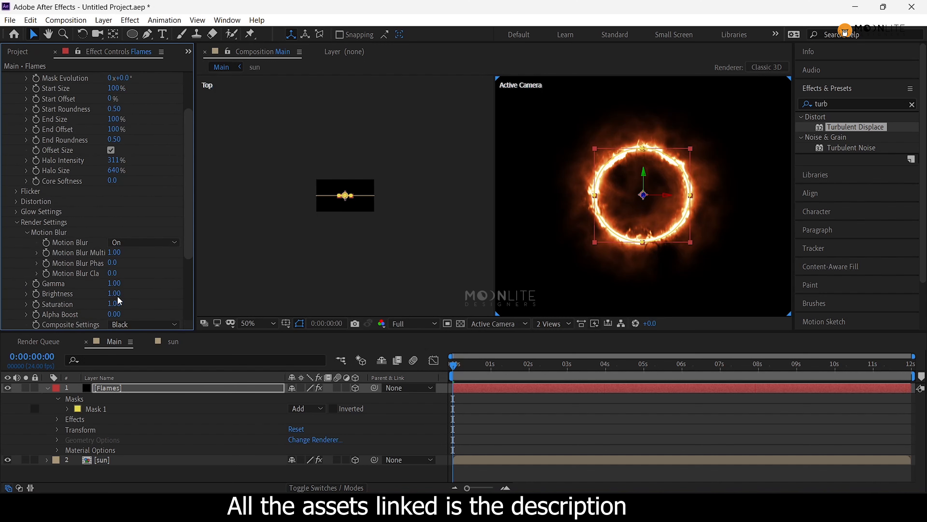
{"action": "scroll", "coordinate": [193, 286], "scroll_direction": "down", "scroll_amount": 2}
{"action": "left_click", "coordinate": [143, 293]}
{"action": "left_click", "coordinate": [139, 305]}
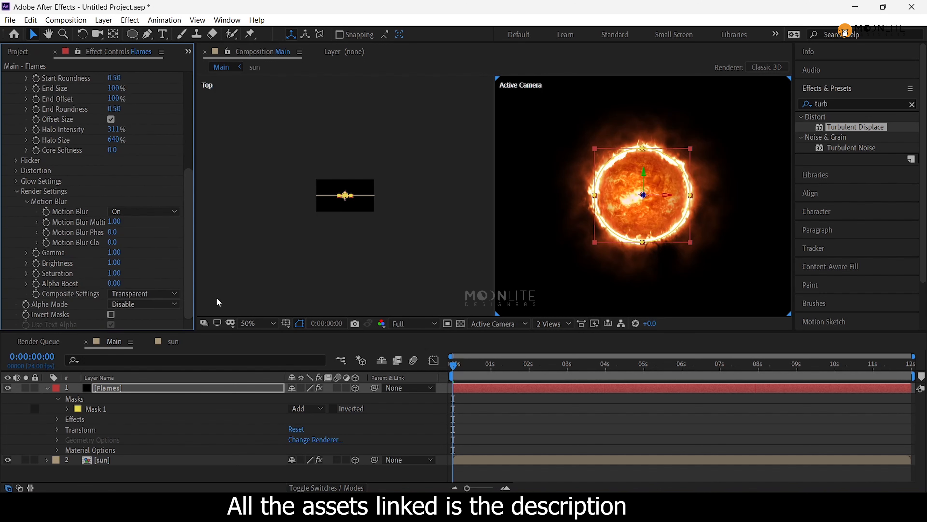
{"action": "scroll", "coordinate": [655, 178], "scroll_direction": "up", "scroll_amount": 1}
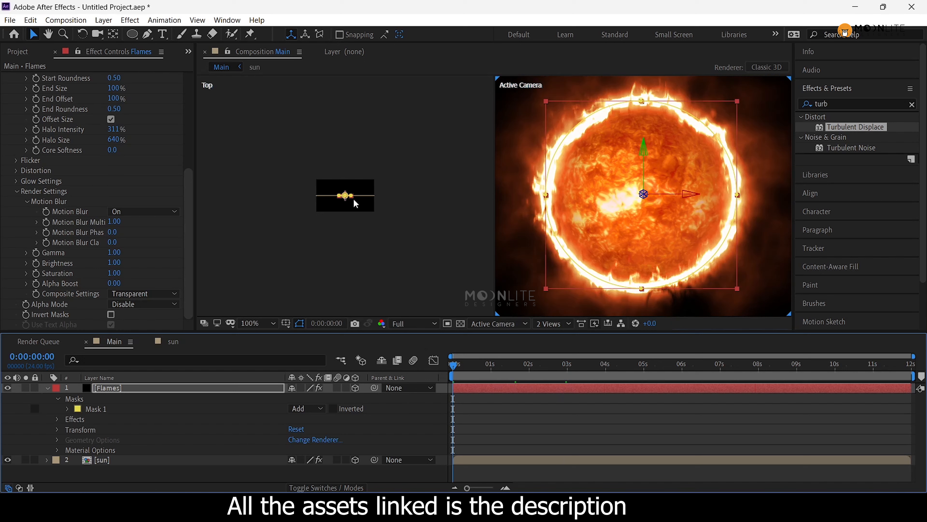
Step: Parent the Flames layer to the sun layer and move the sun farther back from the camera in the Top view
{"action": "scroll", "coordinate": [356, 203], "scroll_direction": "up", "scroll_amount": 1}
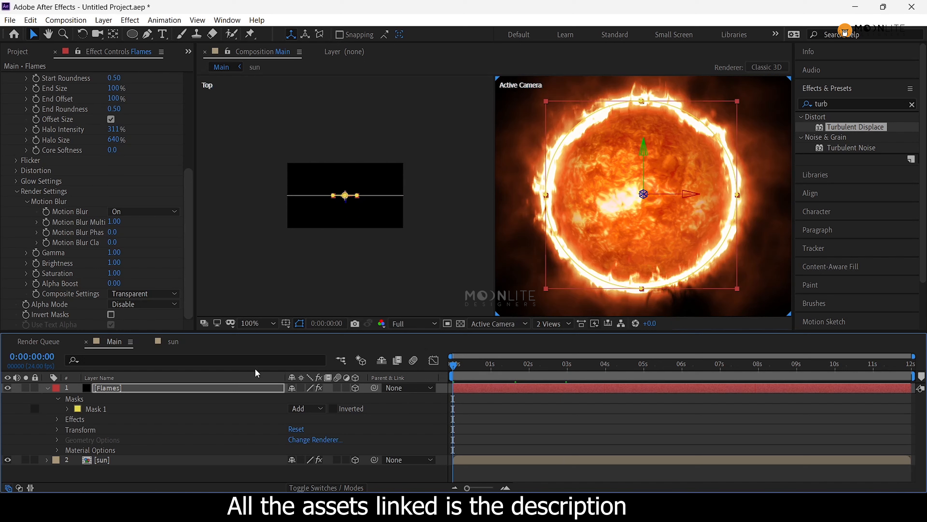
{"action": "left_click", "coordinate": [182, 391]}
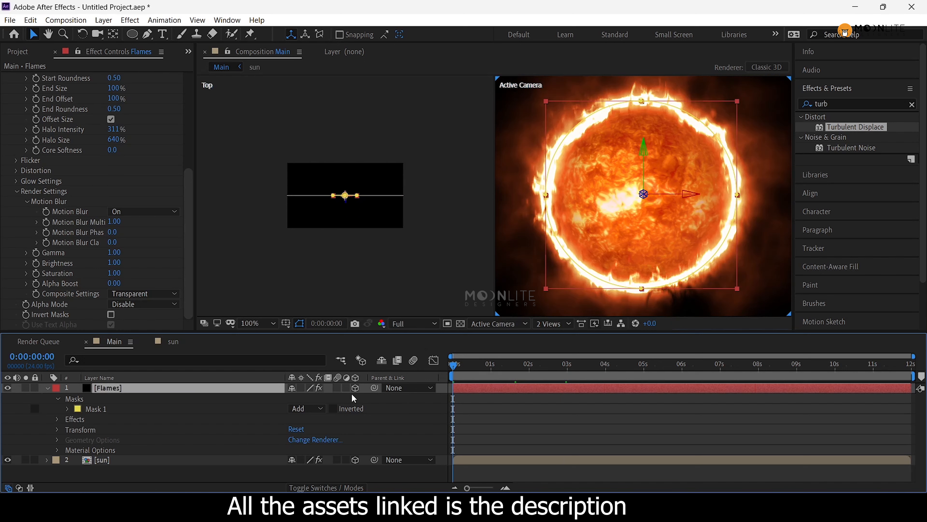
{"action": "left_click_drag", "start_coordinate": [375, 388], "coordinate": [219, 459]}
{"action": "left_click", "coordinate": [345, 91]}
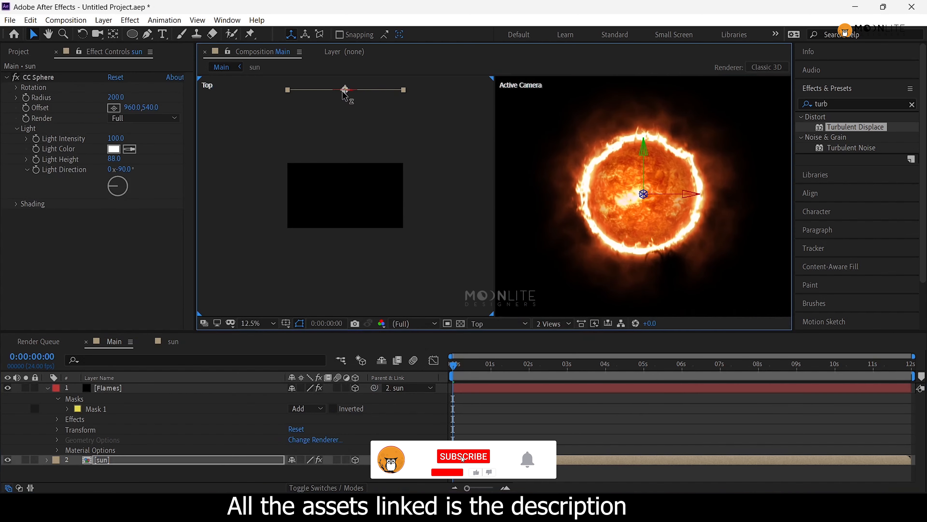
{"action": "key", "text": "comma"}
Step: End the work area at 0:00:02:22 and return the current time to 0:00:00:03
{"action": "left_click", "coordinate": [565, 364]}
{"action": "key", "text": "n"}
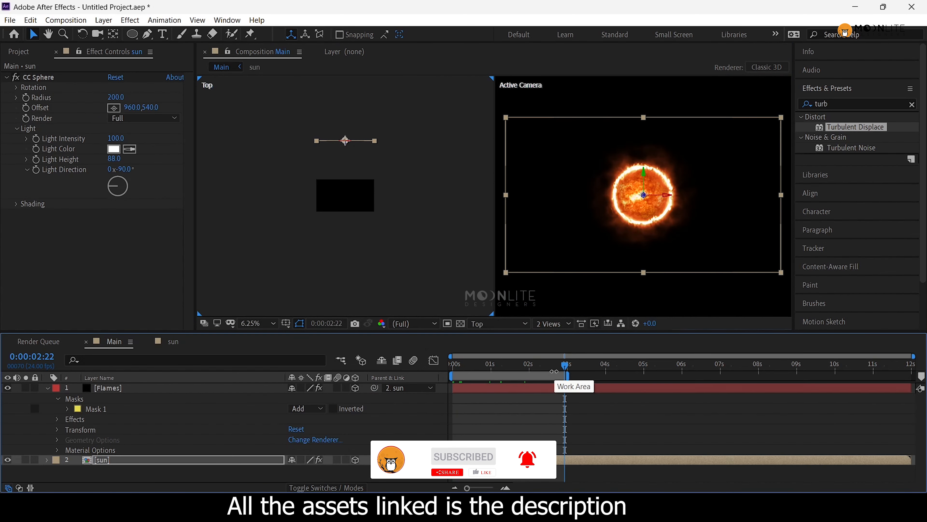
{"action": "left_click_drag", "start_coordinate": [553, 365], "coordinate": [458, 360]}
Step: Collapse the Flames layer's properties and show the composition in a single Active Camera view
{"action": "left_click", "coordinate": [47, 388]}
{"action": "left_click", "coordinate": [84, 434]}
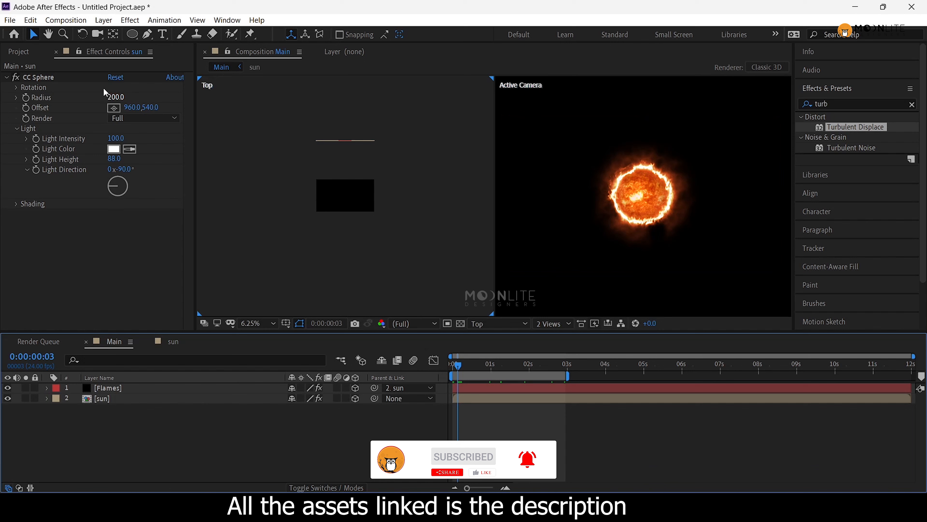
{"action": "left_click", "coordinate": [565, 327]}
{"action": "left_click", "coordinate": [548, 332]}
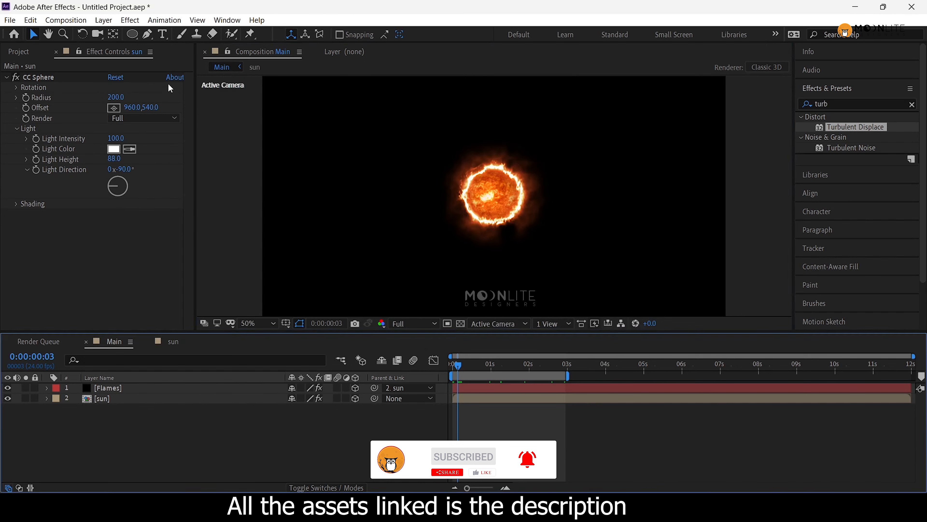
Step: Add the title text Hanuman in Vampire Wars, with the first and last letters at 350 px and the H's baseline shift at -25 px
{"action": "key", "text": "ctrl+t"}
{"action": "left_click", "coordinate": [436, 168]}
{"action": "type", "text": "Hanuman"}
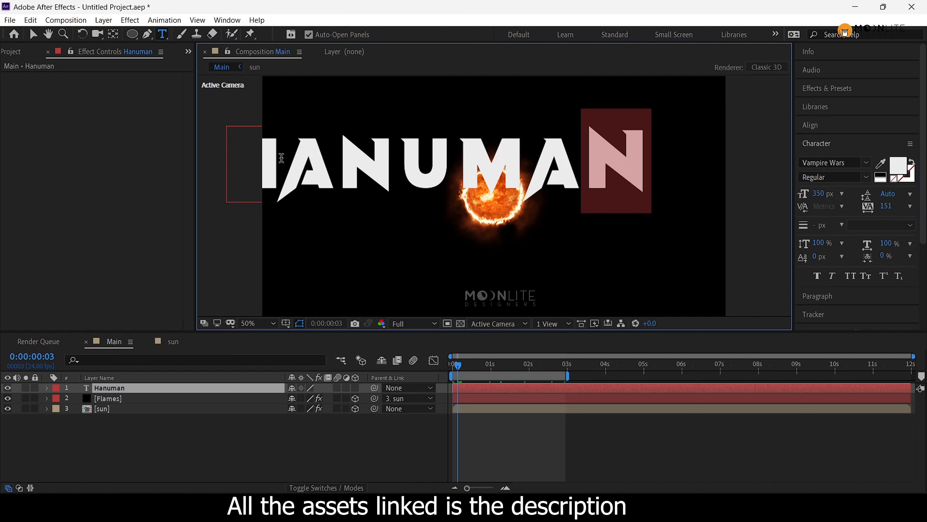
{"action": "left_click_drag", "start_coordinate": [281, 157], "coordinate": [205, 158]}
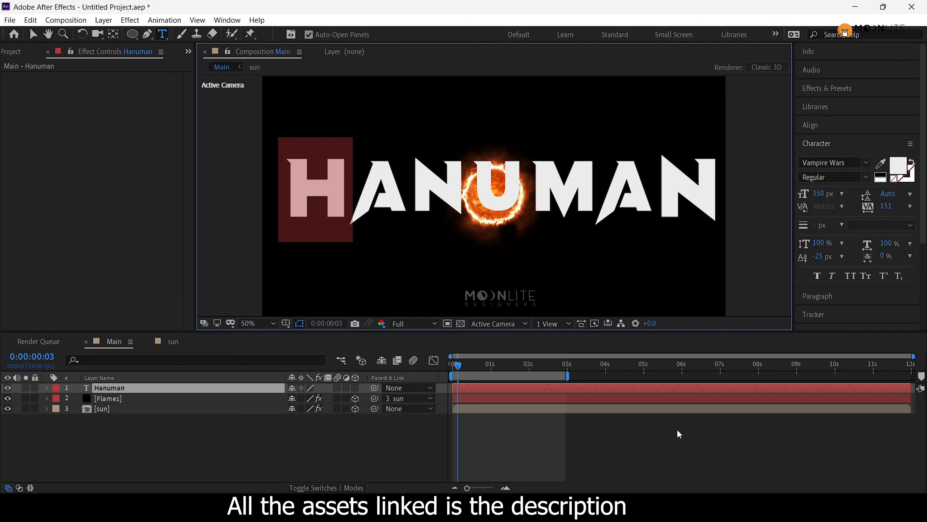
{"action": "left_click", "coordinate": [512, 438]}
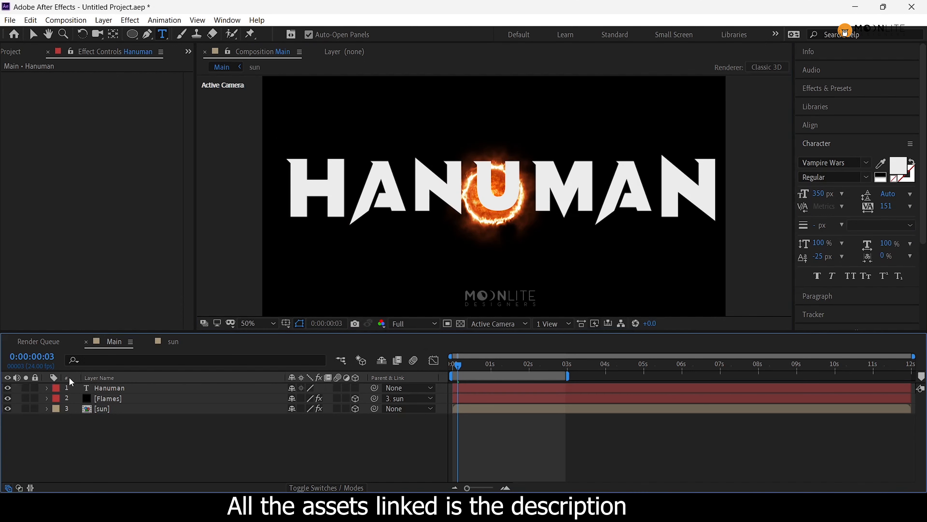
Step: Hide the Hanuman text layer and create a black 1920 x 1080 solid named E3d
{"action": "left_click", "coordinate": [71, 388]}
{"action": "left_click", "coordinate": [7, 388]}
{"action": "right_click", "coordinate": [134, 437]}
{"action": "mouse_move", "coordinate": [259, 310]}
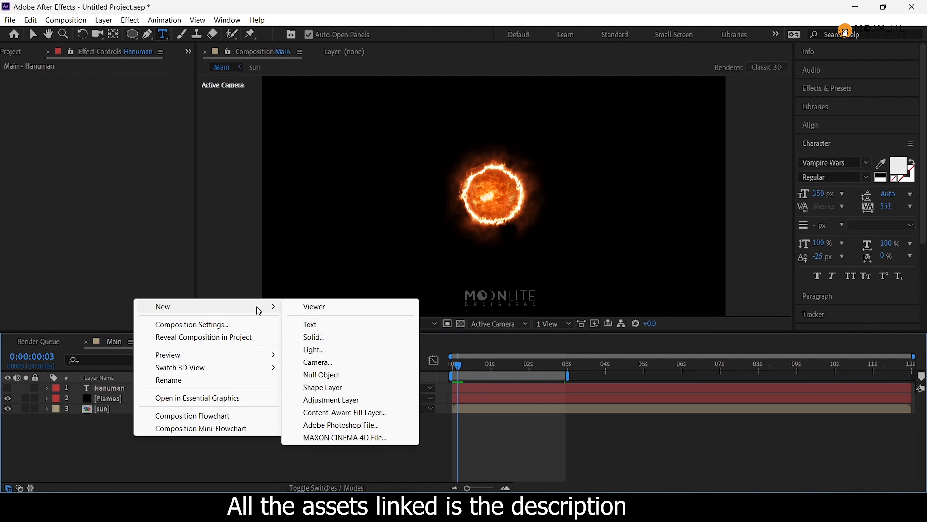
{"action": "left_click", "coordinate": [313, 337]}
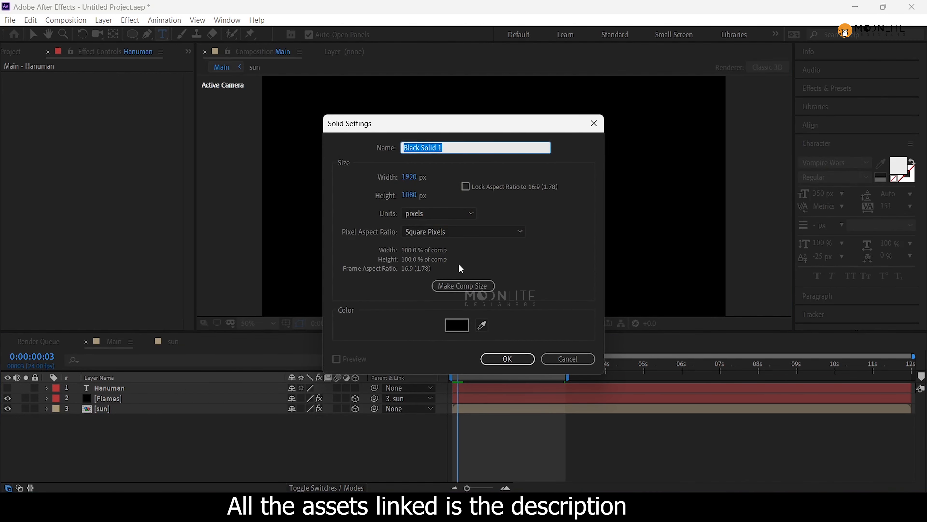
{"action": "type", "text": "E3d"}
{"action": "key", "text": "Return"}
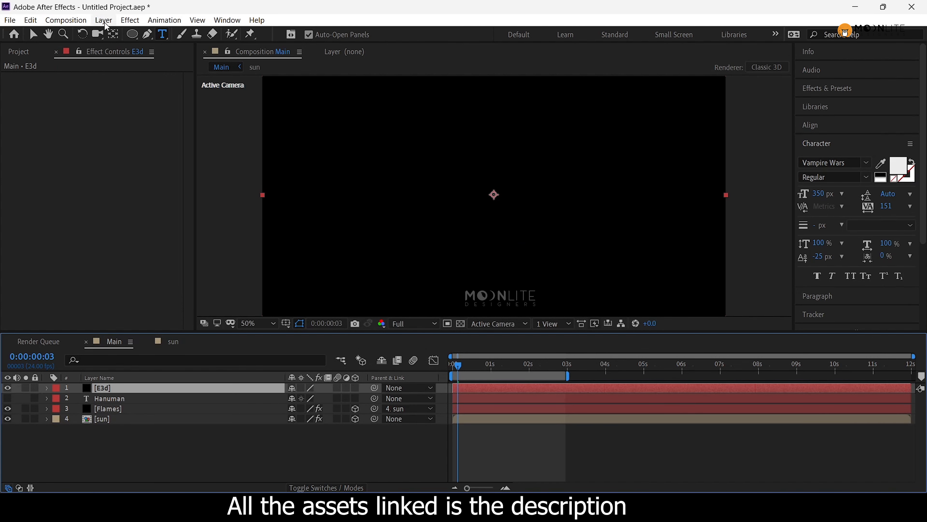
Step: Apply Video Copilot's Element effect to the E3d layer
{"action": "left_click", "coordinate": [130, 20]}
{"action": "mouse_move", "coordinate": [172, 379]}
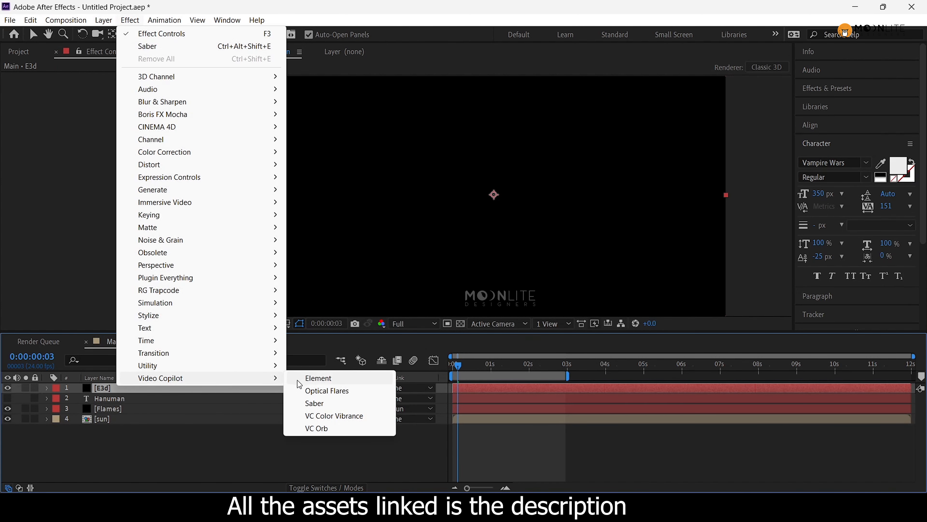
{"action": "left_click", "coordinate": [329, 380]}
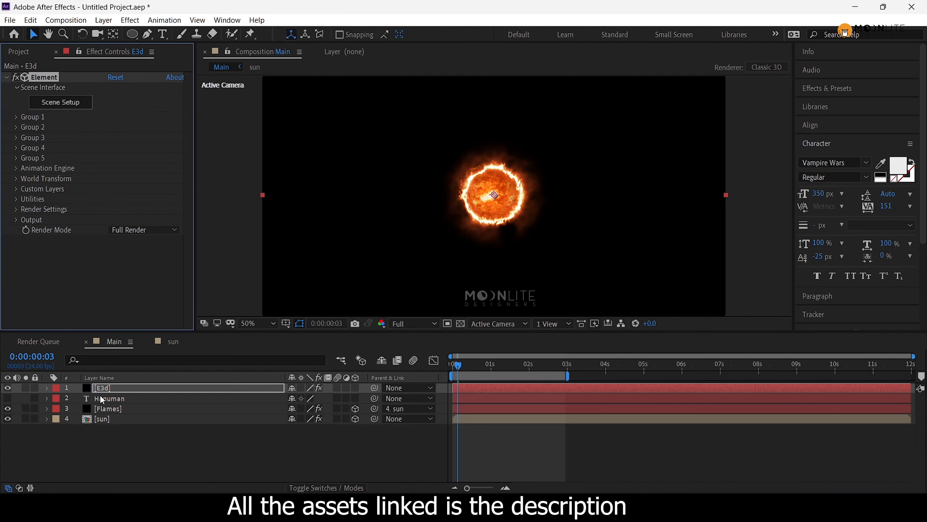
Step: Assign the Hanuman text layer to Path Layer 1 in Element's custom text and masks settings
{"action": "left_click", "coordinate": [139, 400]}
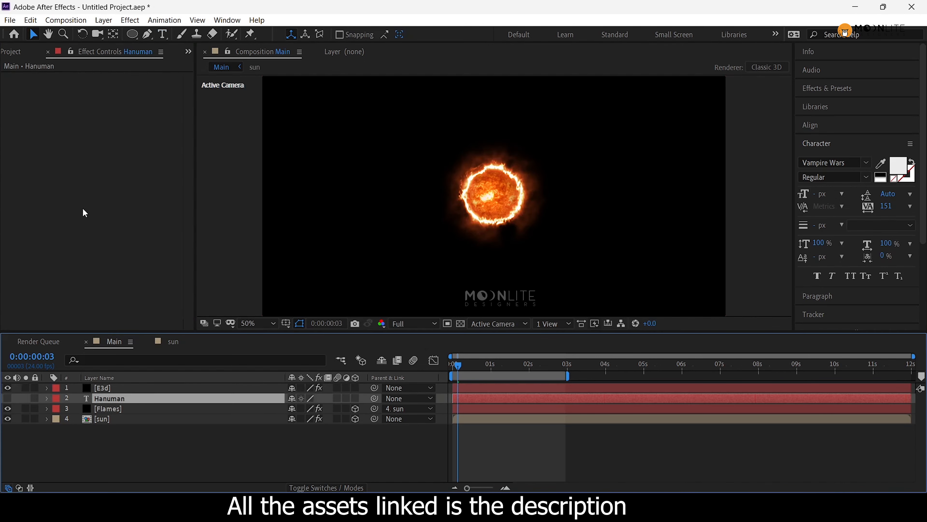
{"action": "left_click", "coordinate": [127, 386]}
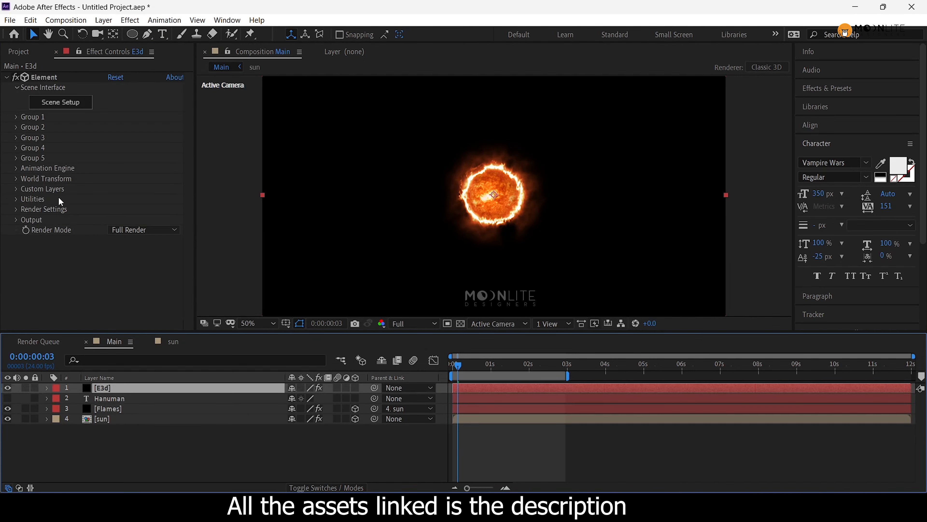
{"action": "left_click", "coordinate": [16, 189]}
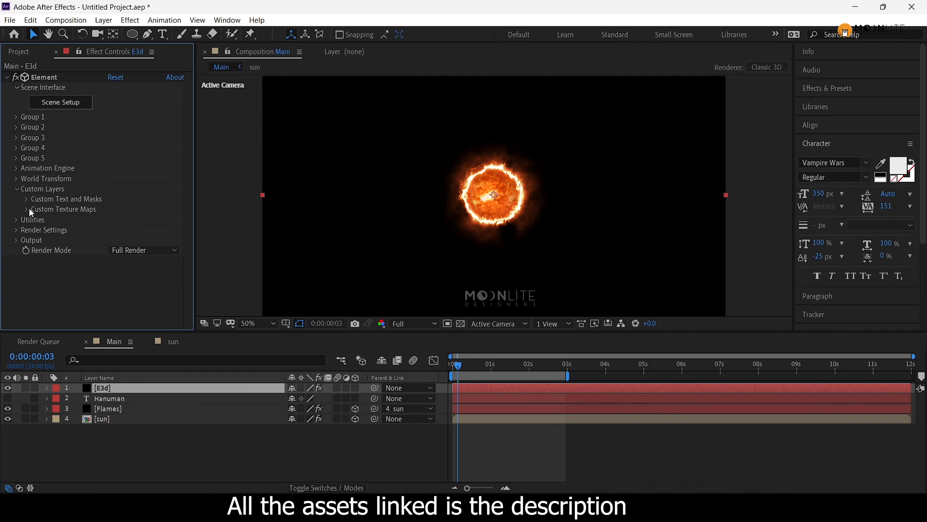
{"action": "left_click", "coordinate": [26, 198]}
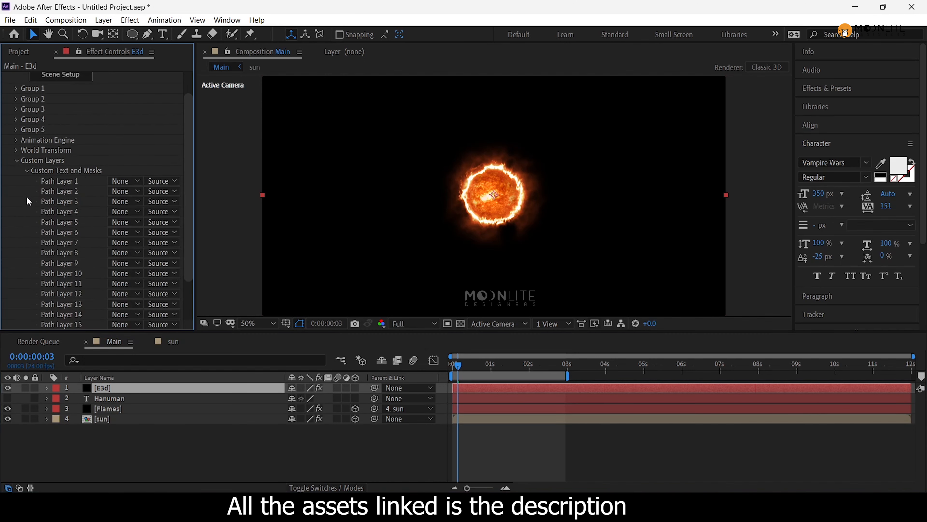
{"action": "left_click", "coordinate": [123, 182]}
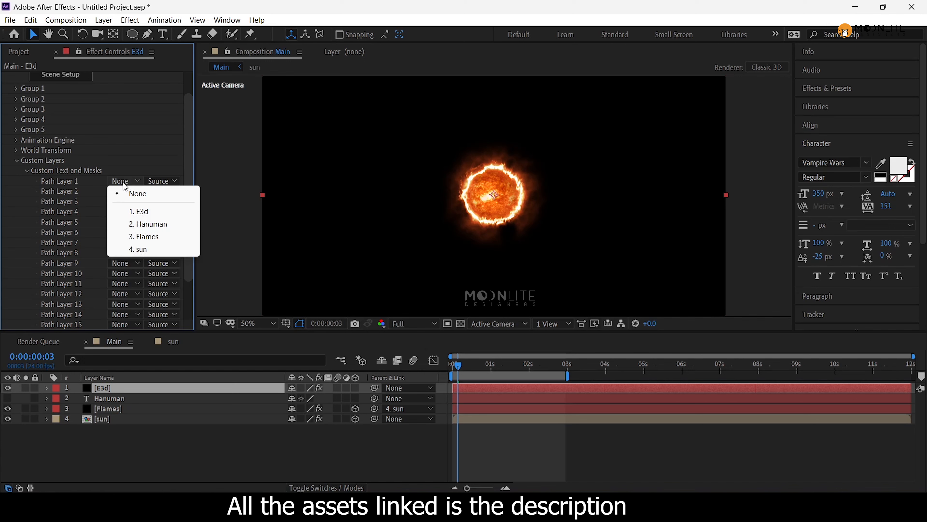
{"action": "left_click", "coordinate": [151, 224]}
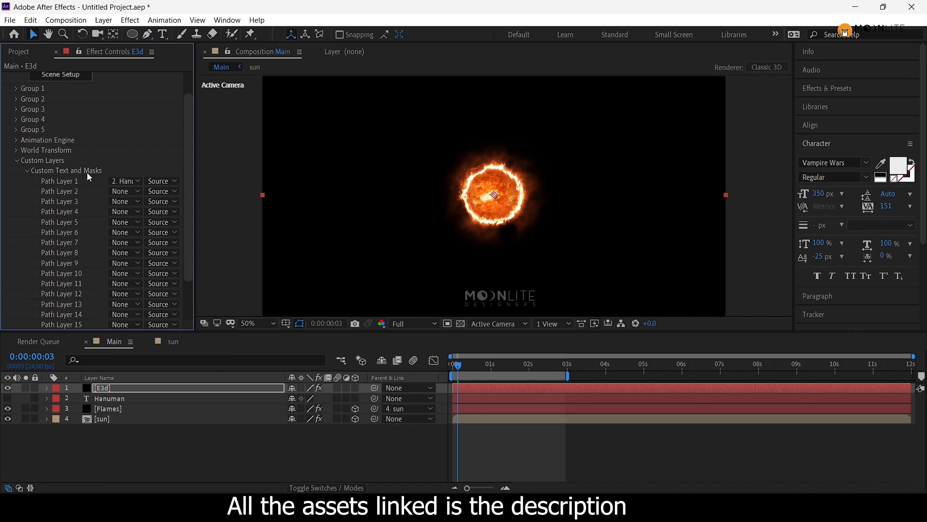
Step: Open Element's Scene Setup for the E3d layer and extrude the Hanuman path into a 3D model
{"action": "left_click", "coordinate": [132, 398]}
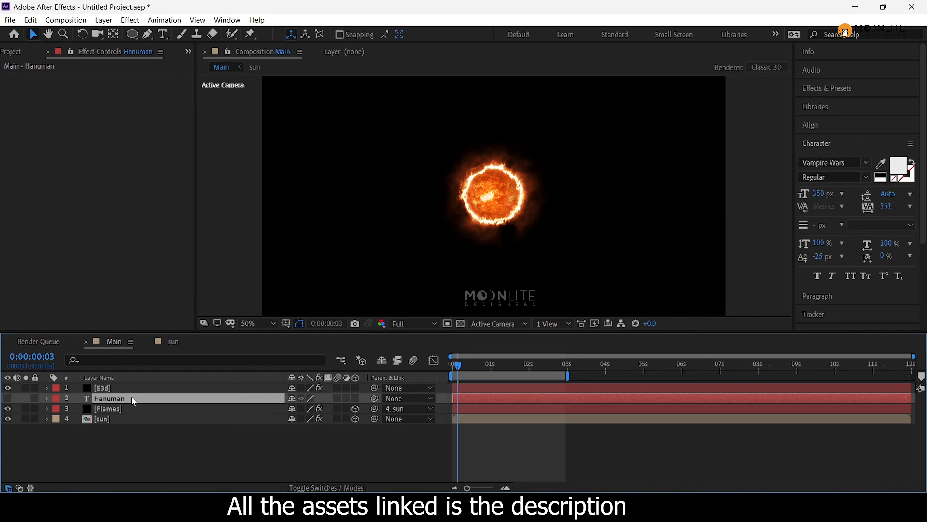
{"action": "left_click", "coordinate": [120, 386]}
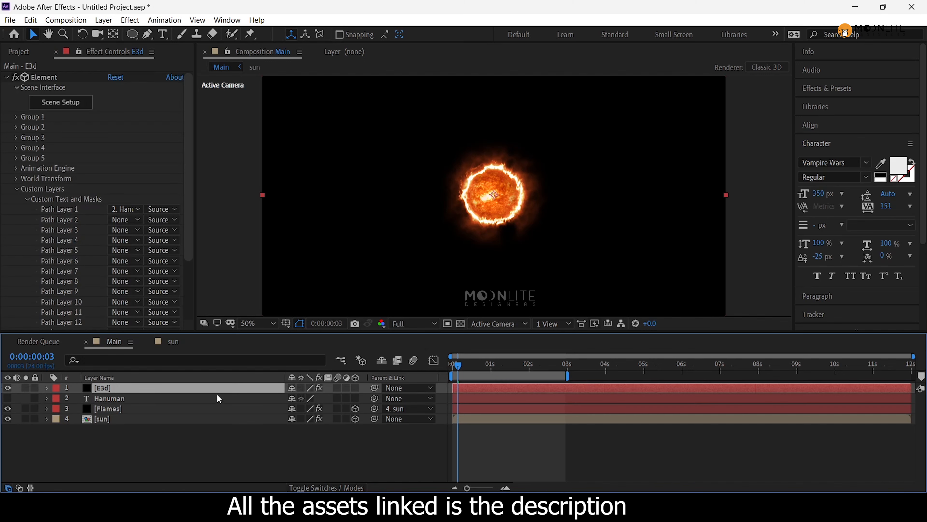
{"action": "left_click", "coordinate": [70, 107]}
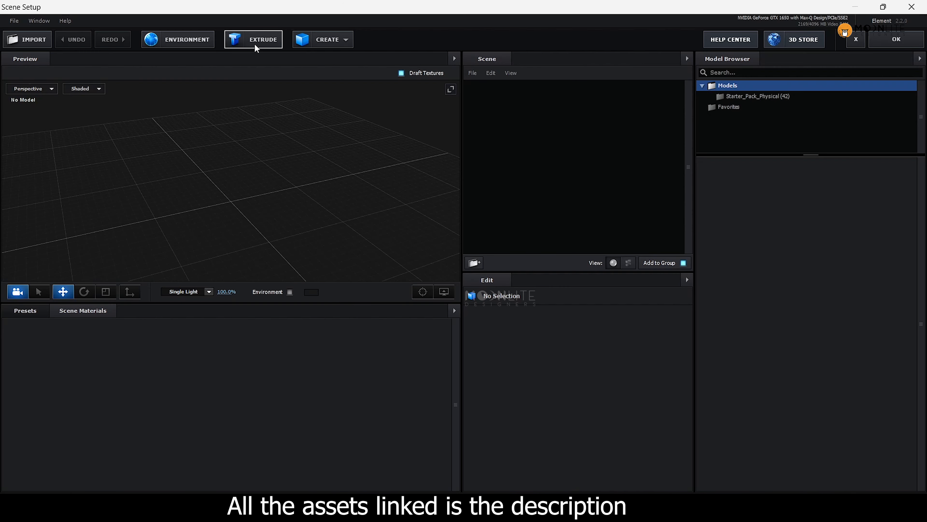
{"action": "left_click", "coordinate": [254, 39]}
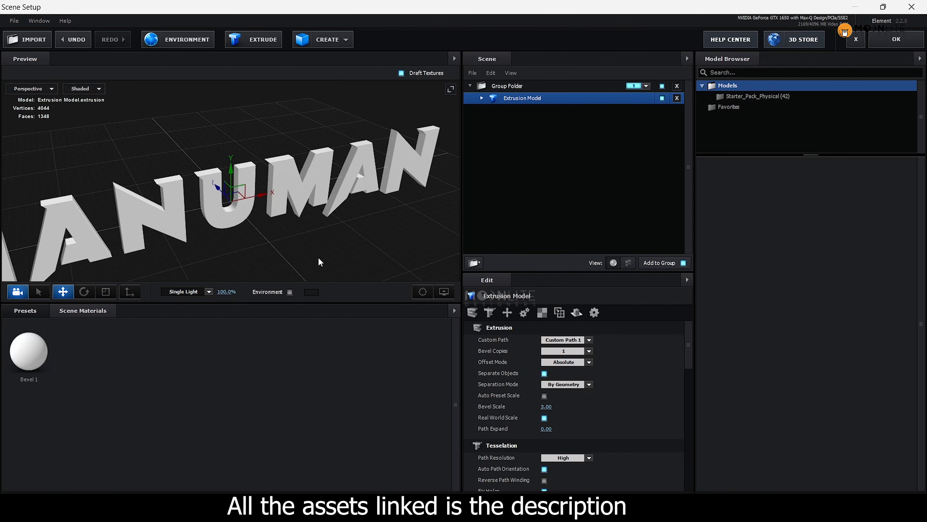
{"action": "scroll", "coordinate": [314, 212], "scroll_direction": "down", "scroll_amount": 5}
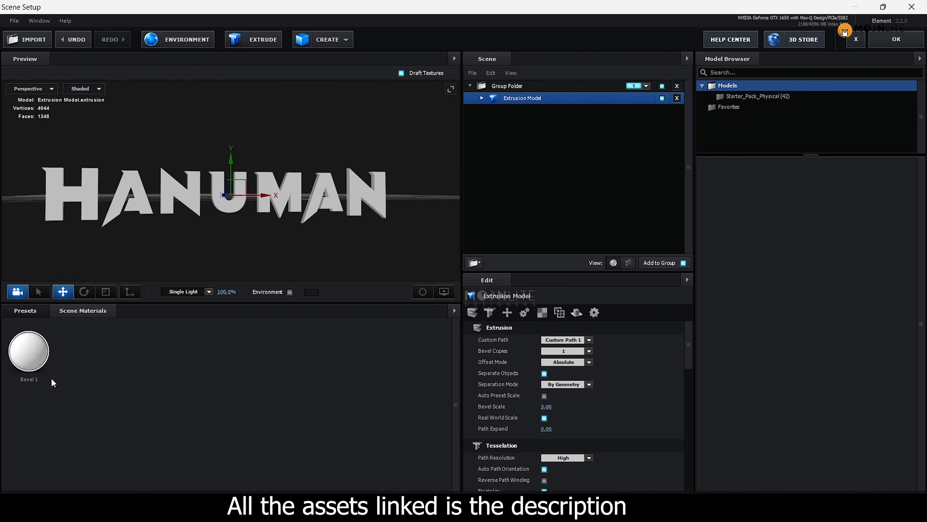
Step: Select the extrusion model's Bevel 1 and examine the letters' faces and extruded sides up close
{"action": "left_click", "coordinate": [482, 97]}
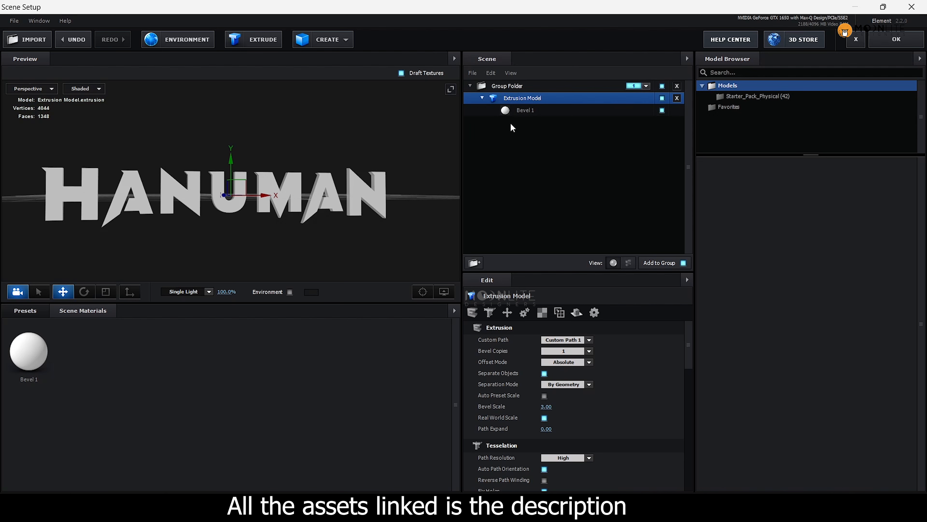
{"action": "left_click", "coordinate": [533, 112]}
{"action": "left_click_drag", "start_coordinate": [196, 232], "coordinate": [218, 233]}
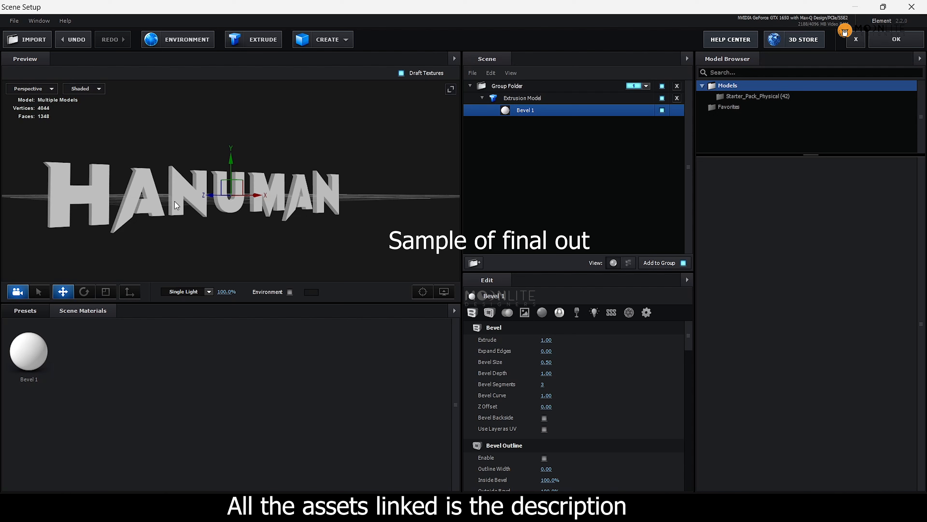
{"action": "scroll", "coordinate": [191, 161], "scroll_direction": "up", "scroll_amount": 6}
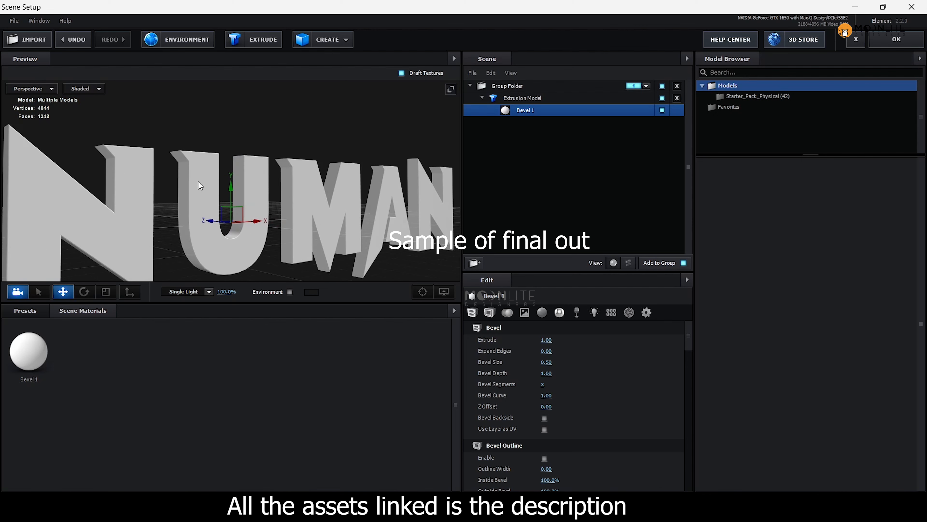
{"action": "scroll", "coordinate": [188, 177], "scroll_direction": "up", "scroll_amount": 4}
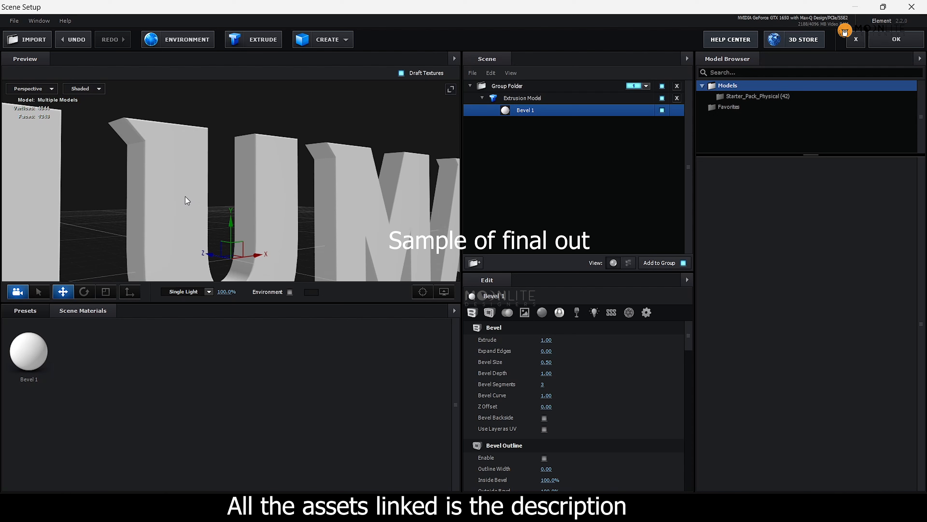
{"action": "scroll", "coordinate": [185, 197], "scroll_direction": "down", "scroll_amount": 2}
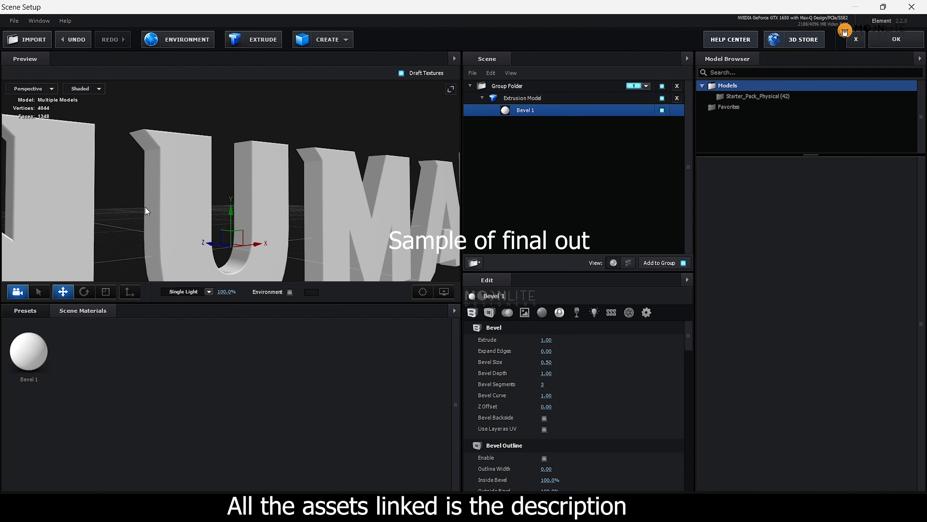
Step: Set the extrusion model's bevel copies to 3 and name the bevels Face, Stroke and Depth
{"action": "left_click", "coordinate": [535, 100]}
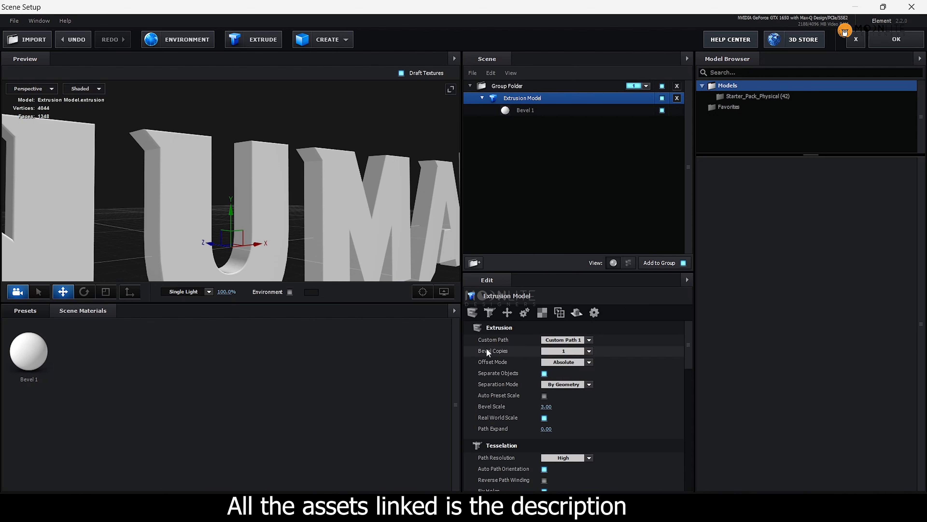
{"action": "left_click", "coordinate": [578, 353]}
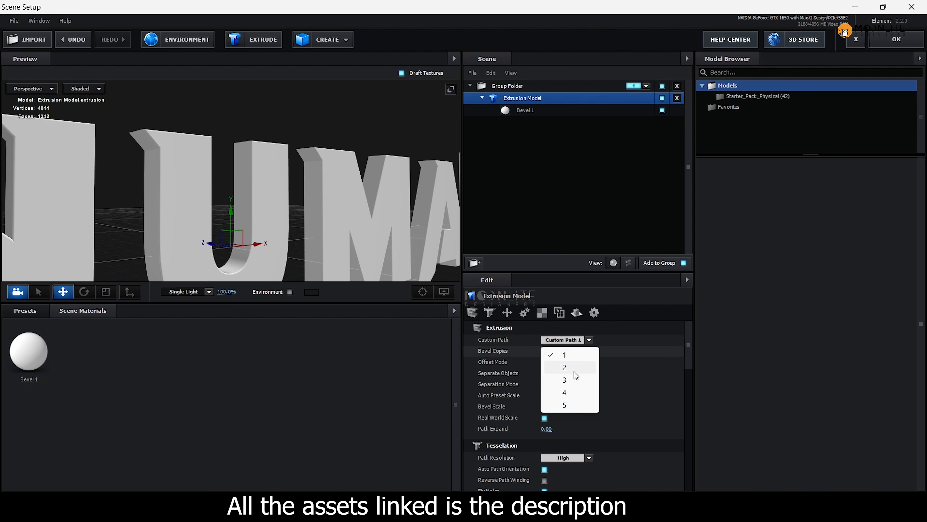
{"action": "left_click", "coordinate": [575, 383]}
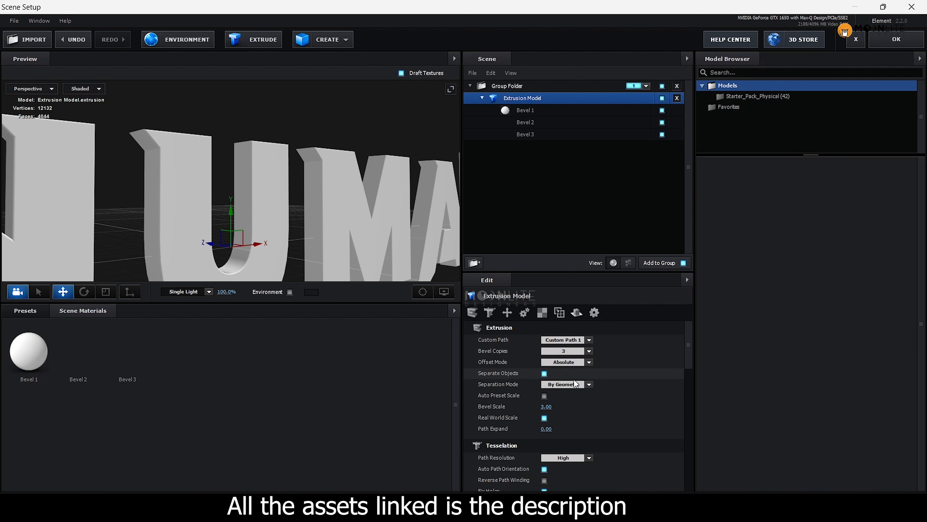
{"action": "left_click", "coordinate": [529, 110]}
{"action": "left_click", "coordinate": [531, 139]}
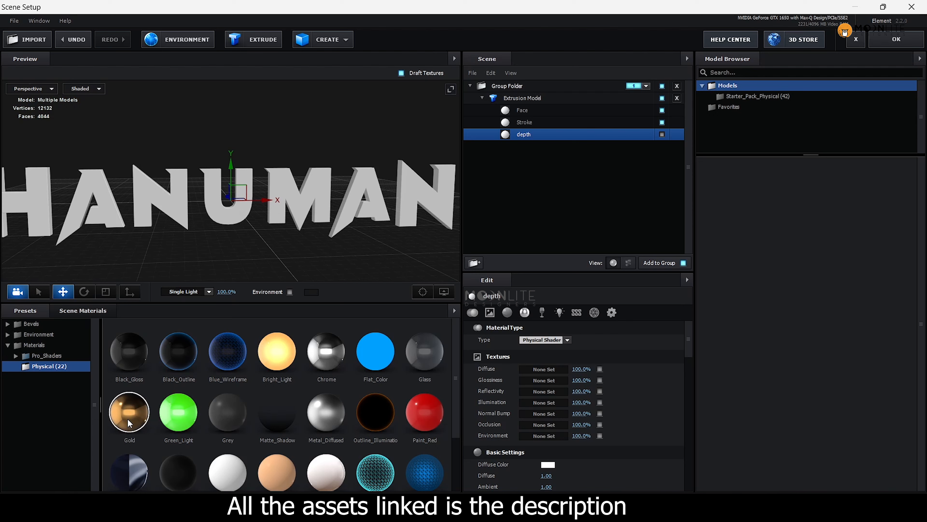
Step: Apply the Gold physical material to the Depth and Stroke bevels, keeping Depth and Stroke as their names
{"action": "left_click_drag", "start_coordinate": [129, 423], "coordinate": [542, 139]}
{"action": "double_click", "coordinate": [526, 134]}
{"action": "type", "text": "S"}
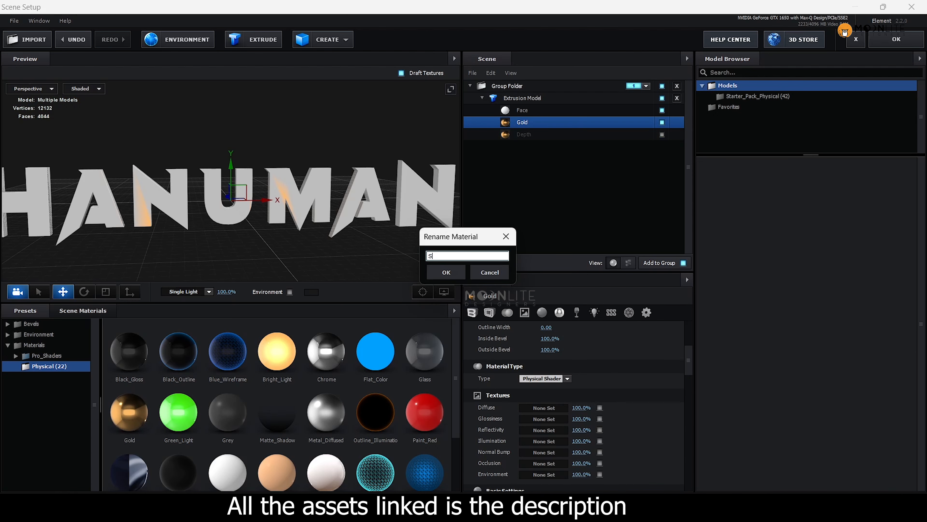
{"action": "type", "text": "troke"}
{"action": "key", "text": "Return"}
Step: Isolate the Depth bevel in the preview by making it visible and hiding Face and Stroke
{"action": "left_click", "coordinate": [530, 110]}
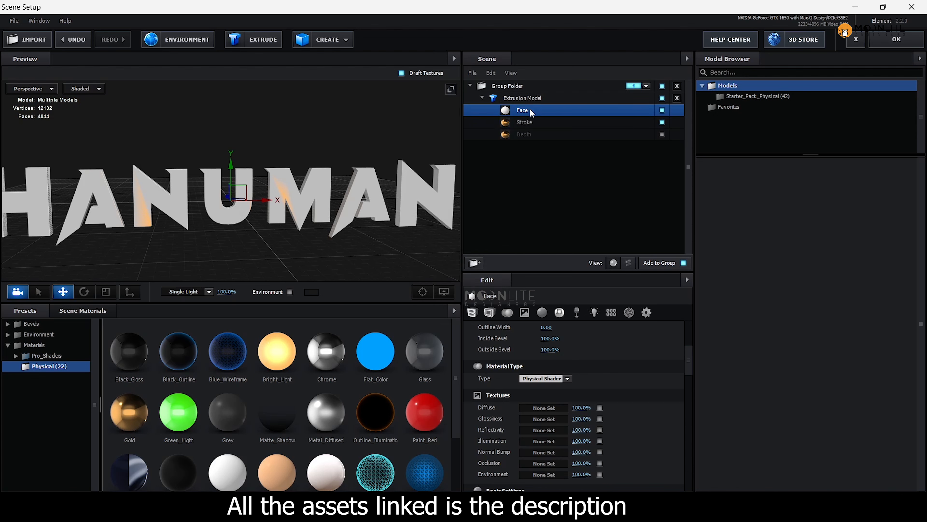
{"action": "left_click", "coordinate": [662, 110]}
{"action": "left_click", "coordinate": [663, 135]}
{"action": "left_click_drag", "start_coordinate": [423, 194], "coordinate": [341, 238]}
{"action": "left_click", "coordinate": [664, 122]}
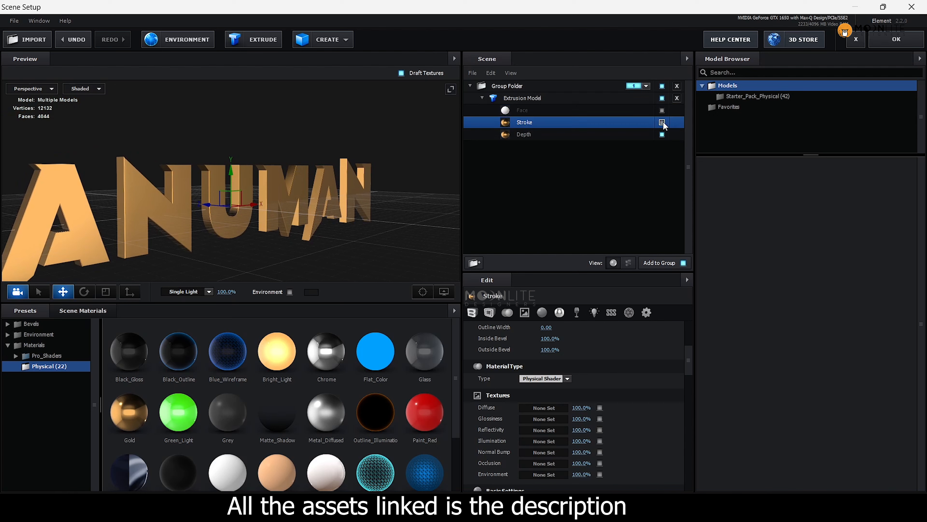
{"action": "scroll", "coordinate": [333, 248], "scroll_direction": "up", "scroll_amount": 5}
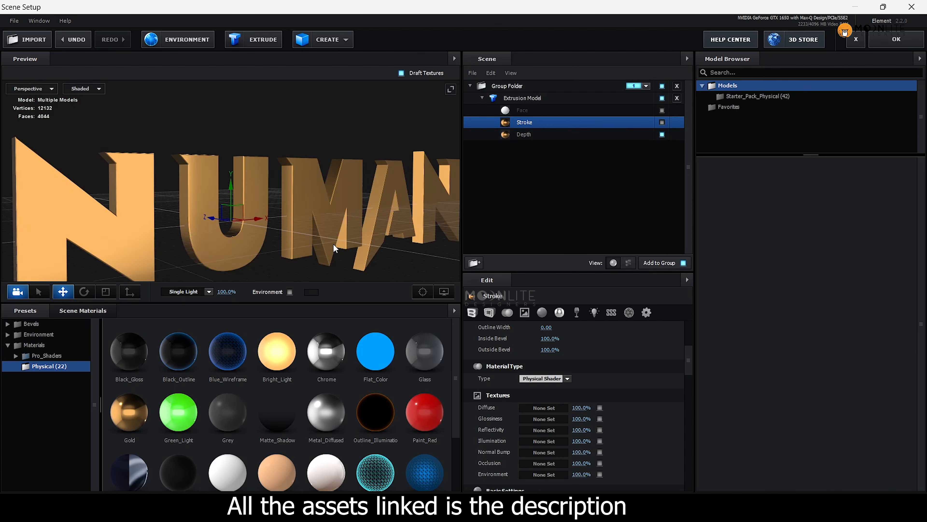
Step: Set the Depth bevel's Extrude value to 2.5
{"action": "left_click", "coordinate": [532, 134]}
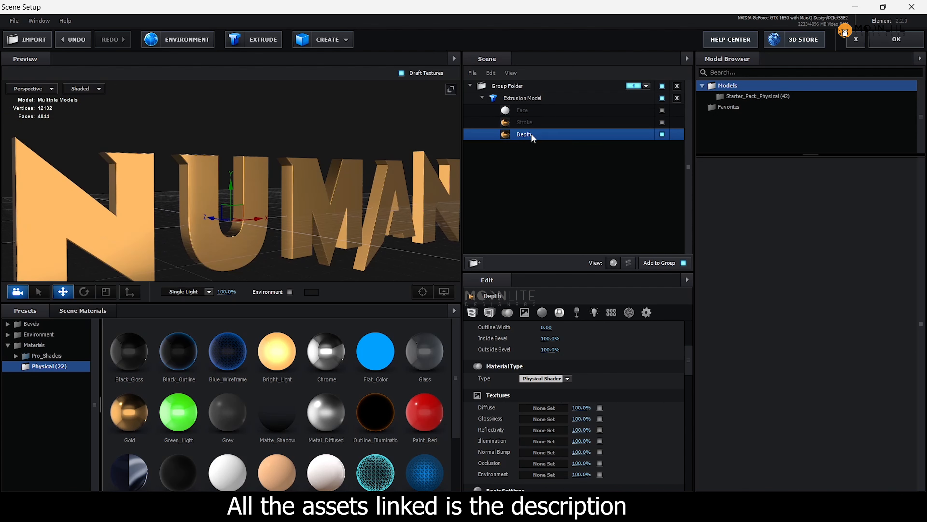
{"action": "left_click", "coordinate": [472, 313]}
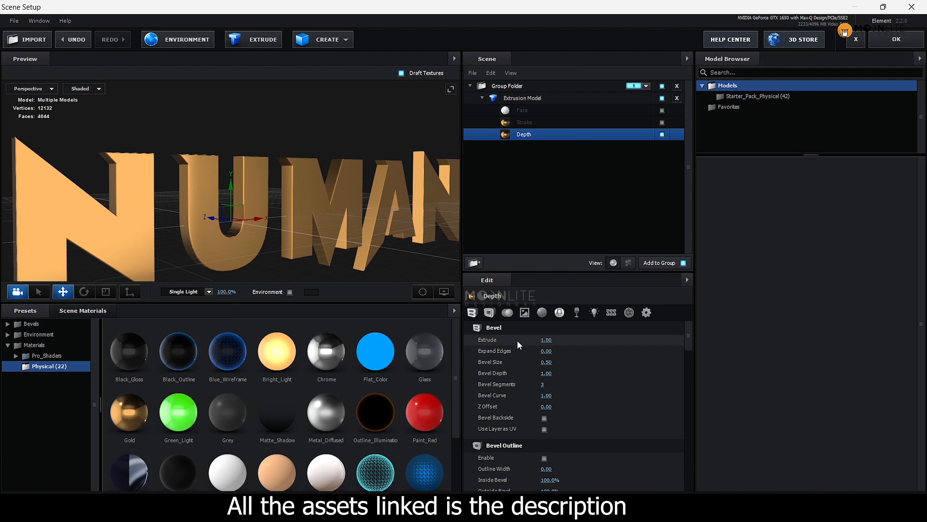
{"action": "left_click", "coordinate": [542, 341]}
{"action": "type", "text": "2.5"}
{"action": "key", "text": "Return"}
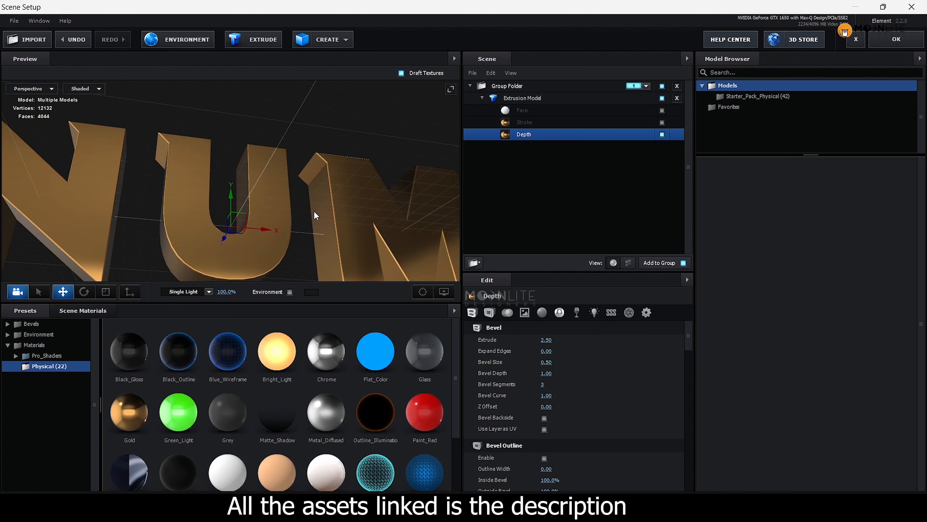
Step: Show only the Stroke bevel and enable its Bevel Outline
{"action": "left_click", "coordinate": [662, 134]}
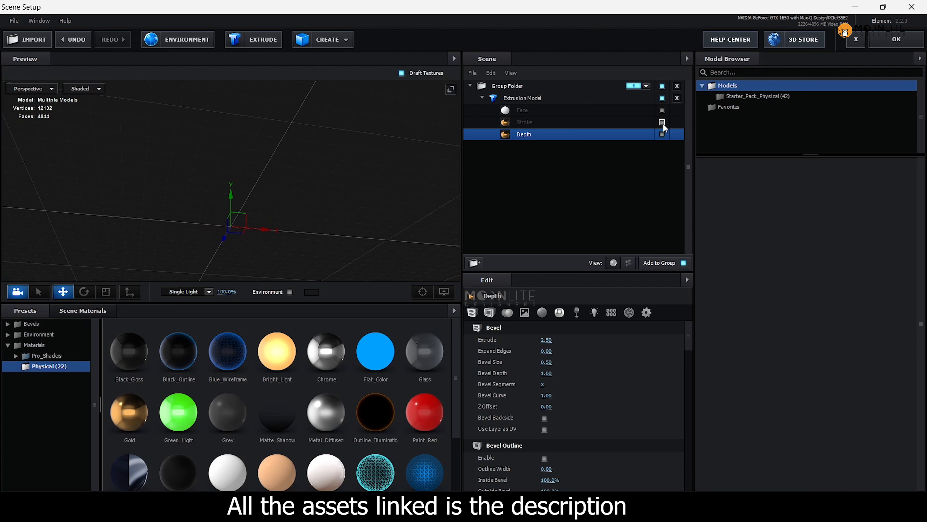
{"action": "left_click", "coordinate": [662, 122]}
{"action": "left_click", "coordinate": [535, 127]}
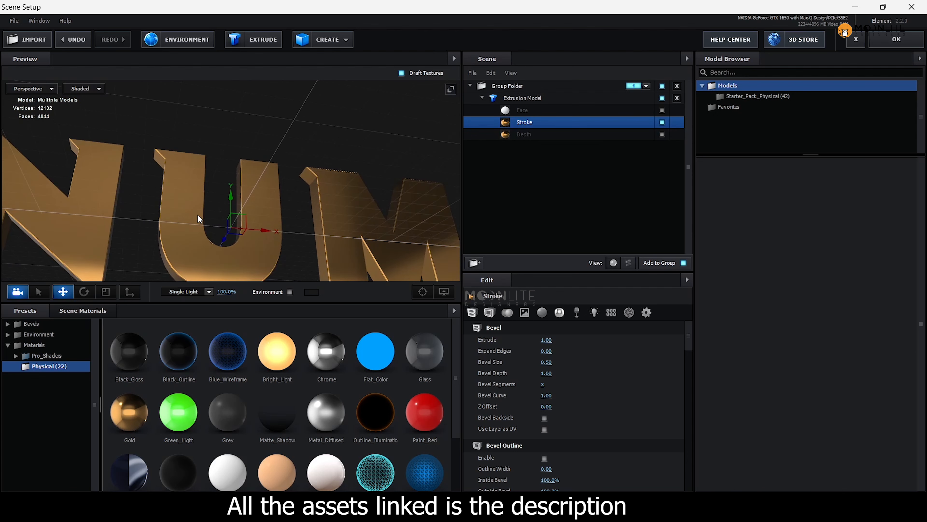
{"action": "left_click", "coordinate": [490, 313]}
{"action": "left_click", "coordinate": [544, 340]}
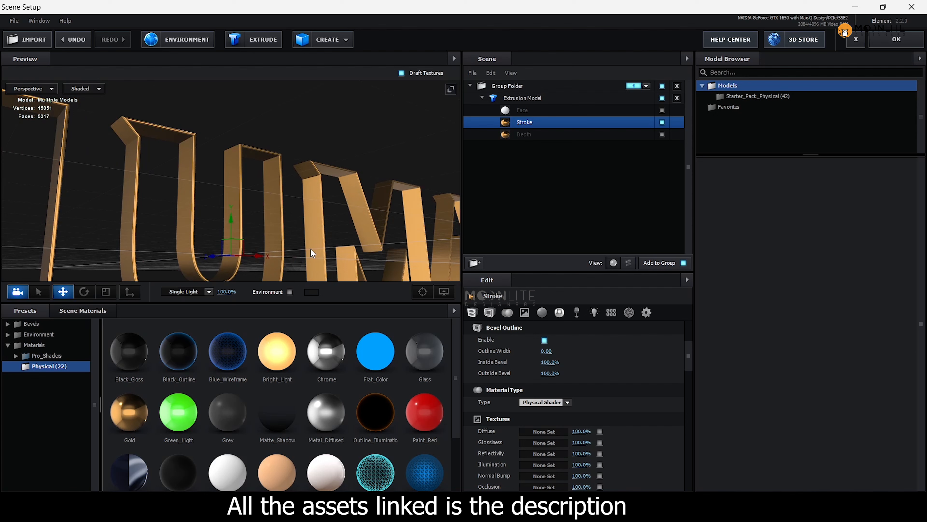
Step: Set the Stroke bevel's Extrude value to 0.25
{"action": "scroll", "coordinate": [602, 374], "scroll_direction": "up", "scroll_amount": 5}
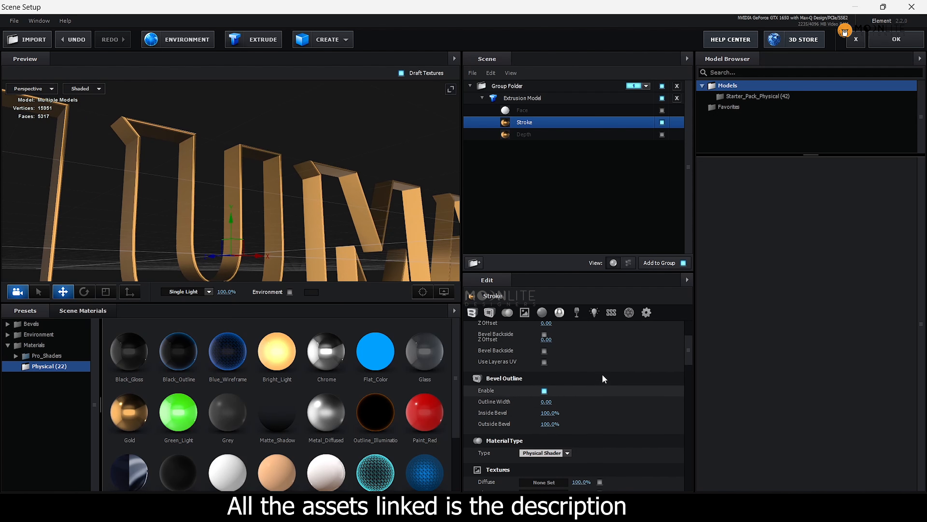
{"action": "left_click", "coordinate": [546, 339]}
{"action": "type", "text": "0.25"}
{"action": "key", "text": "Return"}
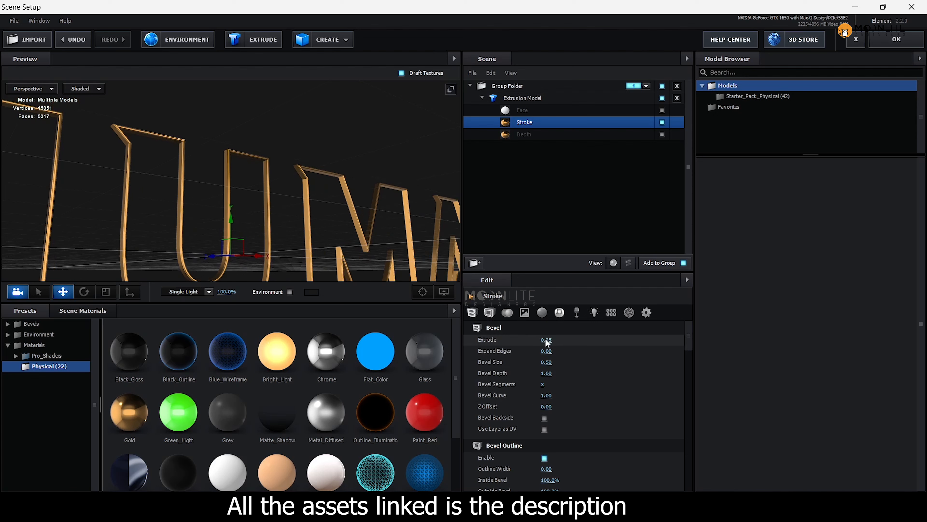
Step: Show the Depth bevel again and move the Stroke outline forward with a Z Offset of 2.50
{"action": "left_click", "coordinate": [662, 134]}
{"action": "scroll", "coordinate": [289, 178], "scroll_direction": "down", "scroll_amount": 5}
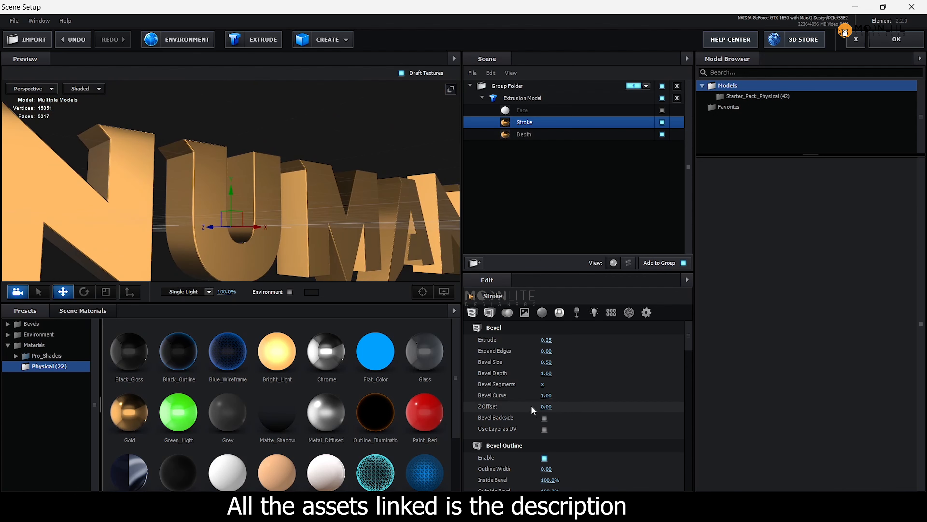
{"action": "left_click_drag", "start_coordinate": [546, 407], "coordinate": [584, 407]}
{"action": "scroll", "coordinate": [289, 178], "scroll_direction": "up", "scroll_amount": 5}
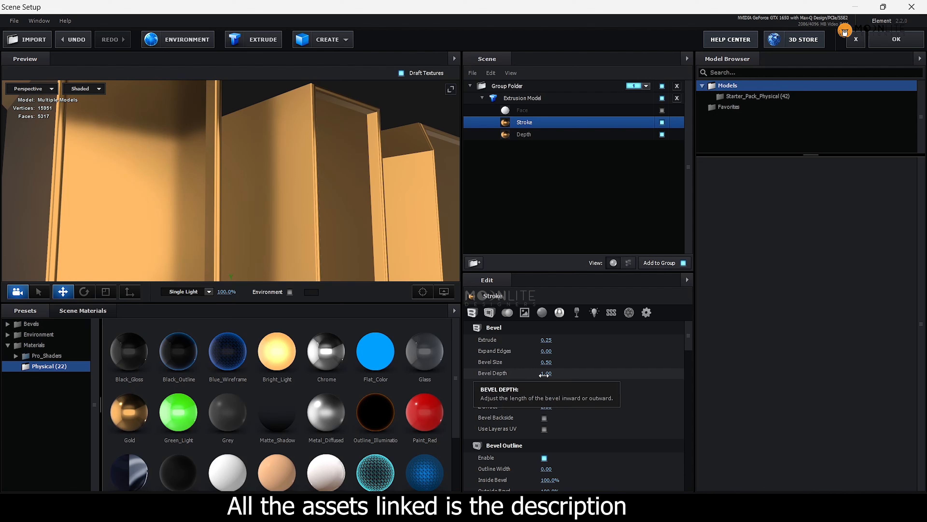
Step: Undo a trial change to the Stroke's Bevel Depth and set its Bevel Size to 1
{"action": "left_click_drag", "start_coordinate": [544, 375], "coordinate": [568, 365]}
{"action": "key", "text": "ctrl+z"}
{"action": "scroll", "coordinate": [277, 183], "scroll_direction": "down", "scroll_amount": 5}
{"action": "scroll", "coordinate": [277, 182], "scroll_direction": "up", "scroll_amount": 5}
{"action": "left_click", "coordinate": [547, 363]}
{"action": "type", "text": "1"}
{"action": "key", "text": "Return"}
{"action": "left_click_drag", "start_coordinate": [292, 146], "coordinate": [277, 176]}
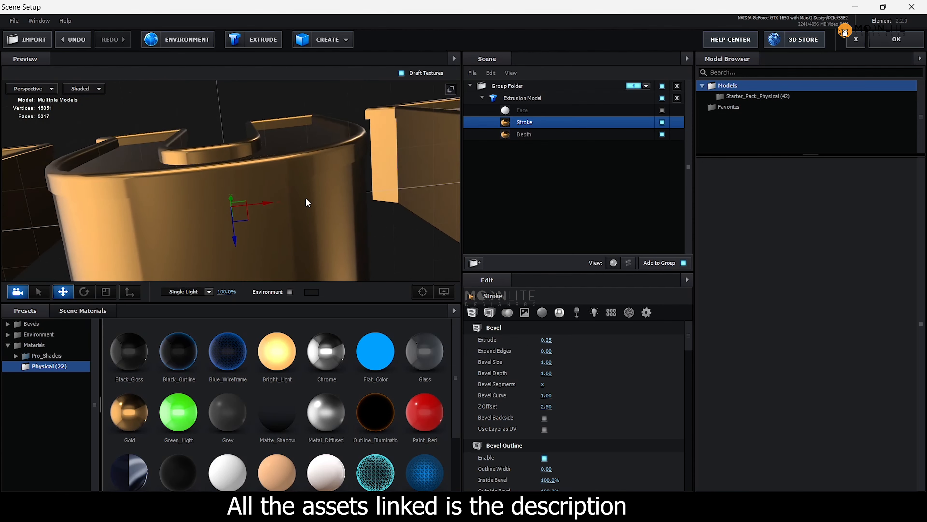
Step: Shrink the Stroke outline by setting its Expand Edges to -0.41
{"action": "left_click_drag", "start_coordinate": [546, 351], "coordinate": [532, 352]}
{"action": "scroll", "coordinate": [278, 183], "scroll_direction": "down", "scroll_amount": 4}
{"action": "mouse_move", "coordinate": [278, 183]}
{"action": "left_mouse_down"}
{"action": "mouse_move", "coordinate": [261, 189]}
{"action": "mouse_move", "coordinate": [237, 233]}
{"action": "mouse_move", "coordinate": [271, 200]}
{"action": "left_mouse_up"}
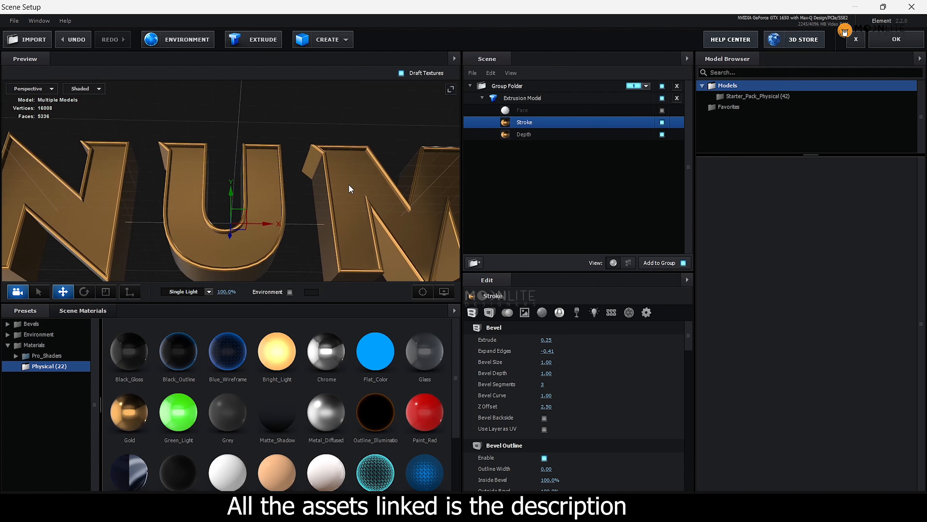
Step: Make the Face bevel visible and shift it forward with a Z Offset of 1.60
{"action": "left_click", "coordinate": [663, 110]}
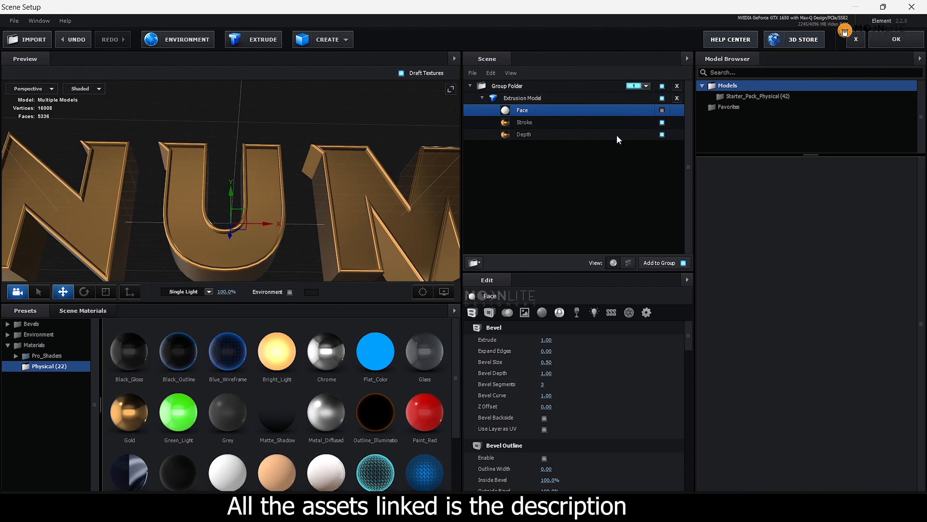
{"action": "left_click_drag", "start_coordinate": [365, 182], "coordinate": [244, 264]}
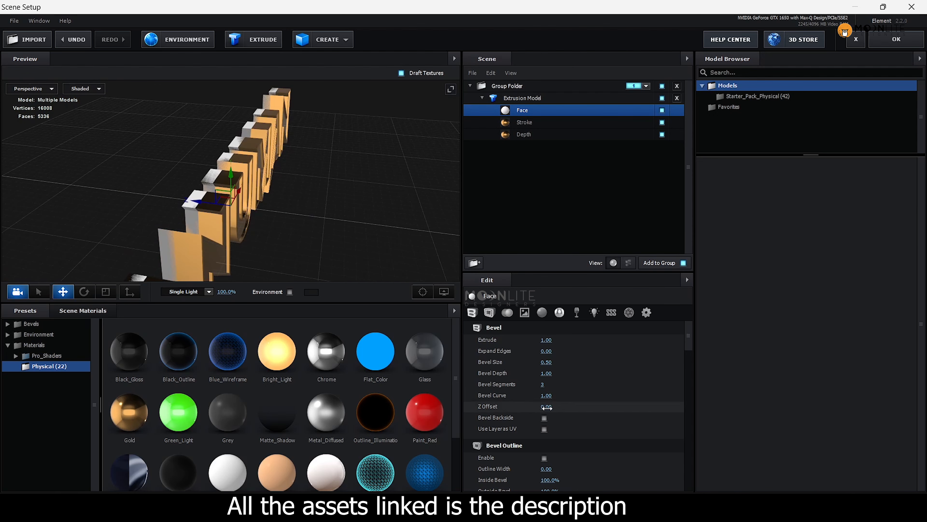
{"action": "left_click_drag", "start_coordinate": [546, 406], "coordinate": [633, 417]}
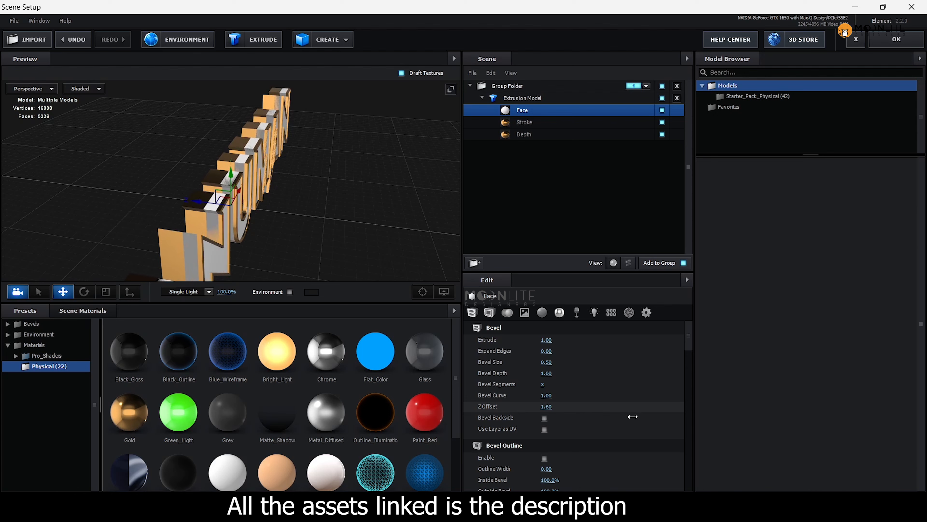
Step: Set the Face bevel's Extrude value to 0.25
{"action": "left_click_drag", "start_coordinate": [352, 269], "coordinate": [255, 209]}
{"action": "left_click", "coordinate": [546, 340]}
{"action": "type", "text": "0."}
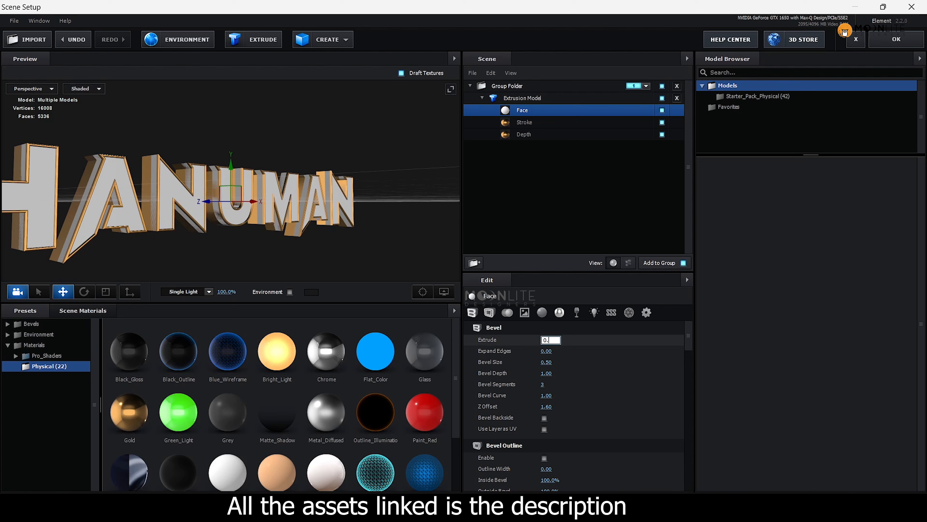
{"action": "type", "text": "25"}
{"action": "key", "text": "Return"}
Step: Fit the Face inside the Stroke outline with Expand Edges at -0.10 and a Z Offset of 2.27
{"action": "left_click_drag", "start_coordinate": [546, 406], "coordinate": [583, 408]}
{"action": "scroll", "coordinate": [248, 209], "scroll_direction": "up", "scroll_amount": 5}
{"action": "left_click_drag", "start_coordinate": [248, 208], "coordinate": [248, 248]}
{"action": "left_click_drag", "start_coordinate": [552, 362], "coordinate": [543, 341]}
{"action": "left_click_drag", "start_coordinate": [546, 406], "coordinate": [549, 406]}
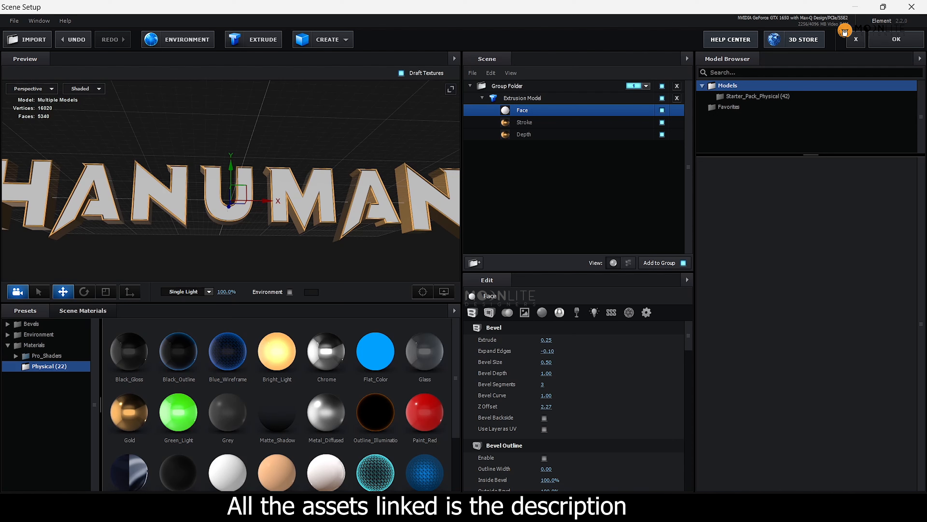
Step: Load the acient texture image into the Face material's Diffuse channel
{"action": "left_click", "coordinate": [525, 315]}
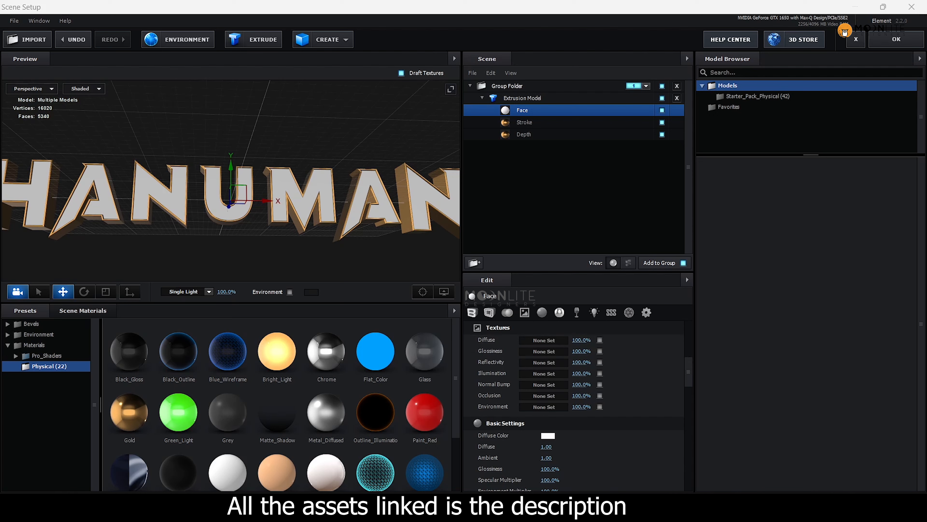
{"action": "left_click_drag", "start_coordinate": [547, 345], "coordinate": [542, 339]}
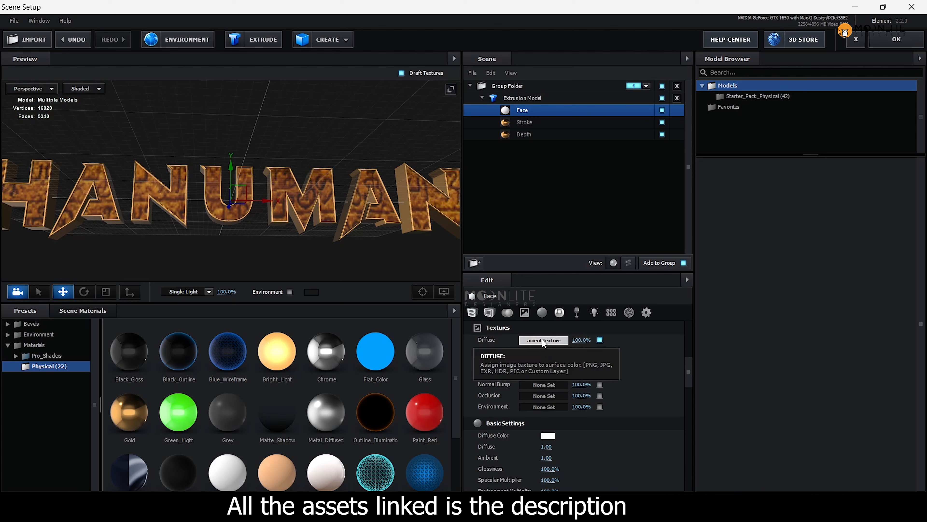
{"action": "scroll", "coordinate": [320, 200], "scroll_direction": "up", "scroll_amount": 5}
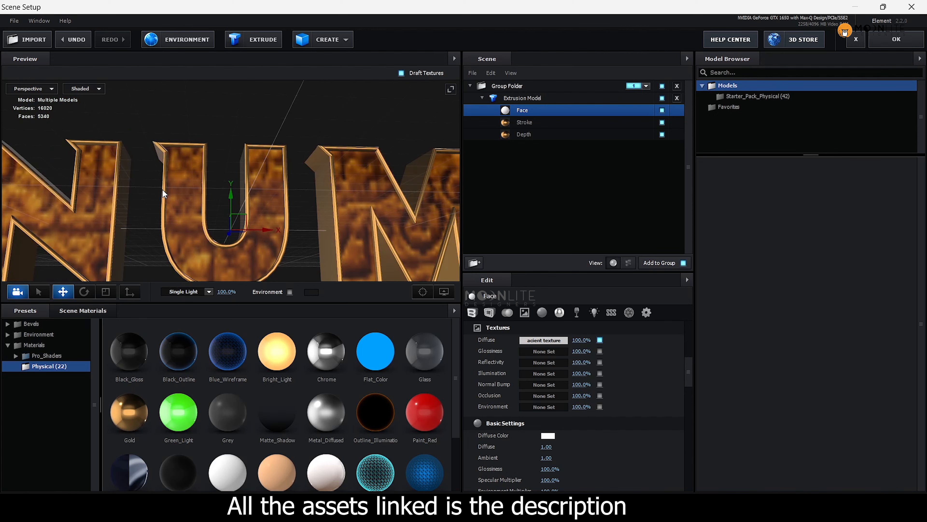
{"action": "scroll", "coordinate": [163, 189], "scroll_direction": "down", "scroll_amount": 4}
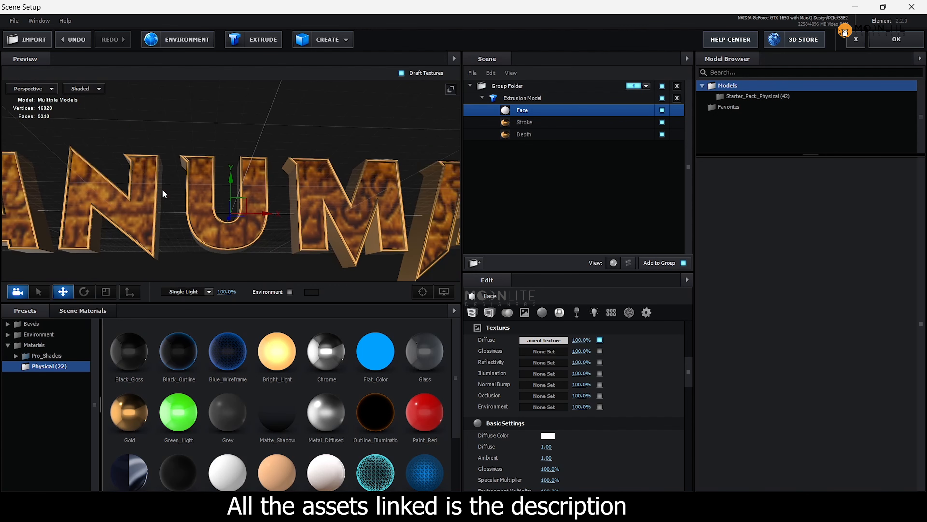
Step: Set the Diffuse texture's UV Repeat to 5 in both directions and accept the texture settings
{"action": "left_click", "coordinate": [533, 342]}
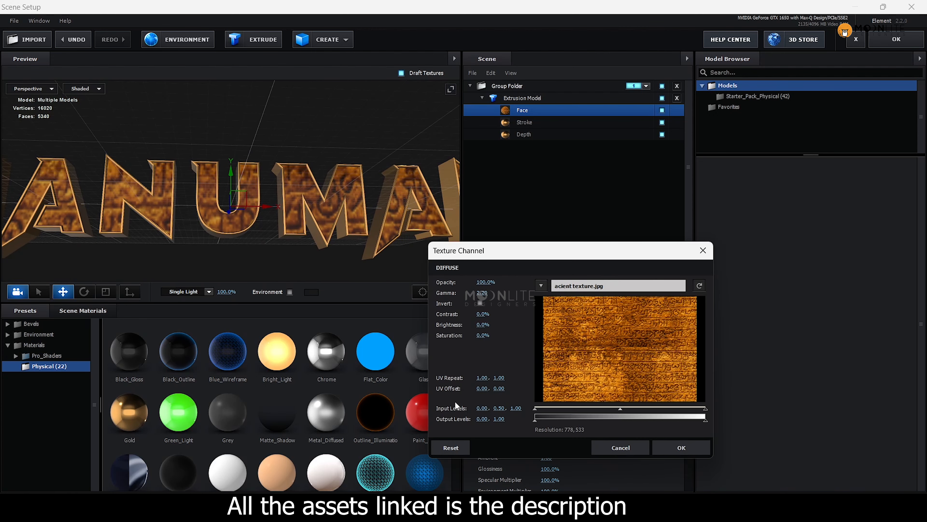
{"action": "left_click", "coordinate": [482, 378]}
{"action": "type", "text": "5"}
{"action": "key", "text": "Tab"}
{"action": "type", "text": "5"}
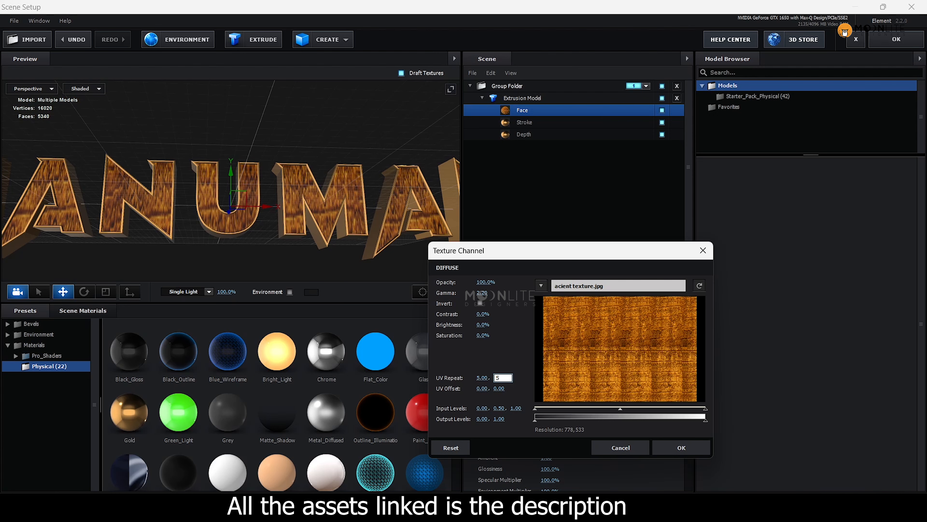
{"action": "key", "text": "Return"}
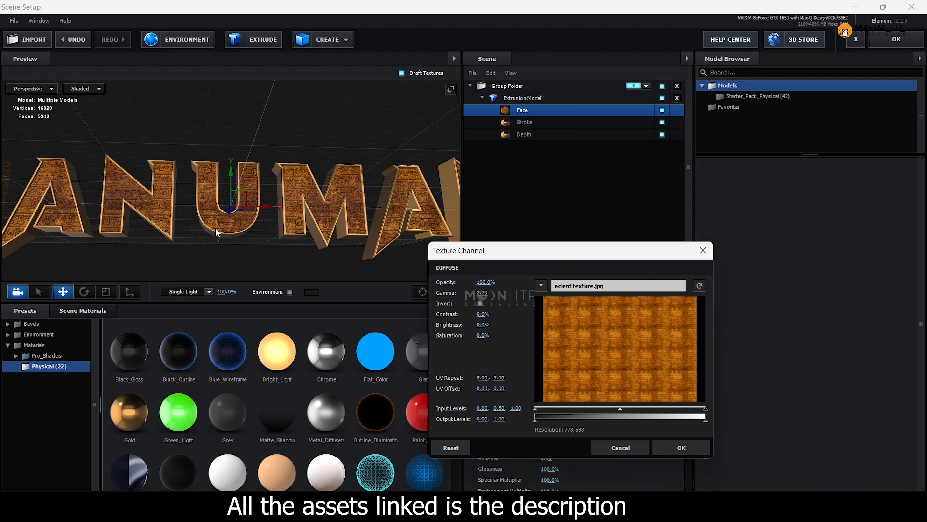
{"action": "left_click", "coordinate": [681, 447]}
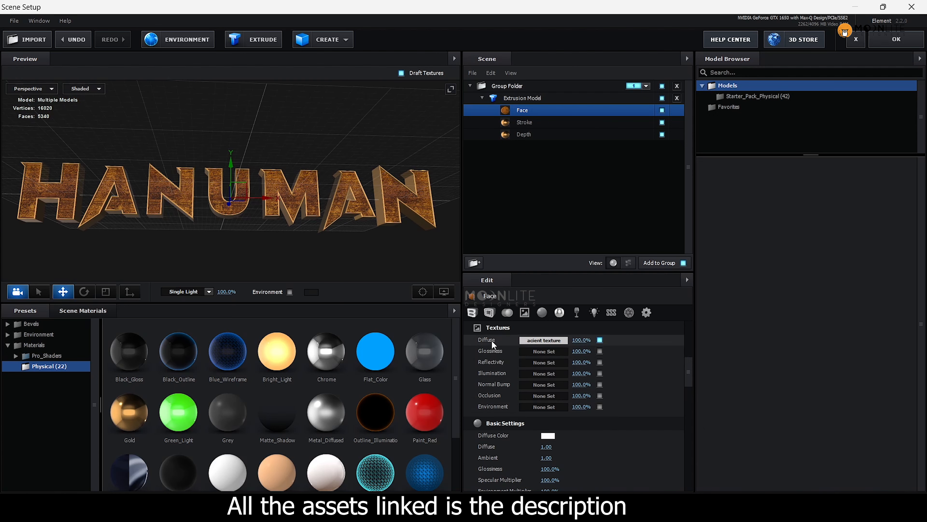
Step: Copy the Face material's Diffuse texture into its Normal Bump channel
{"action": "right_click", "coordinate": [507, 343]}
{"action": "left_click", "coordinate": [488, 336]}
{"action": "right_click", "coordinate": [487, 337]}
{"action": "left_click", "coordinate": [522, 363]}
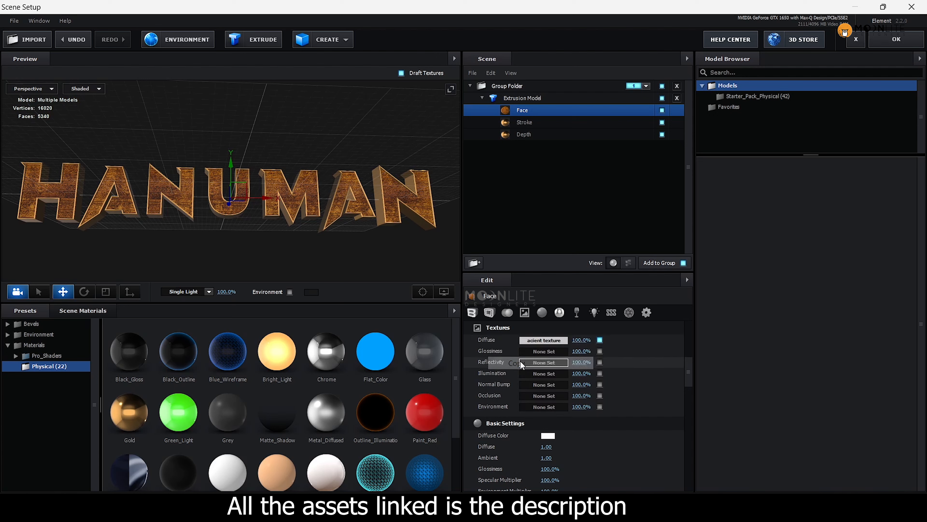
{"action": "right_click", "coordinate": [492, 384]}
{"action": "left_click", "coordinate": [534, 422]}
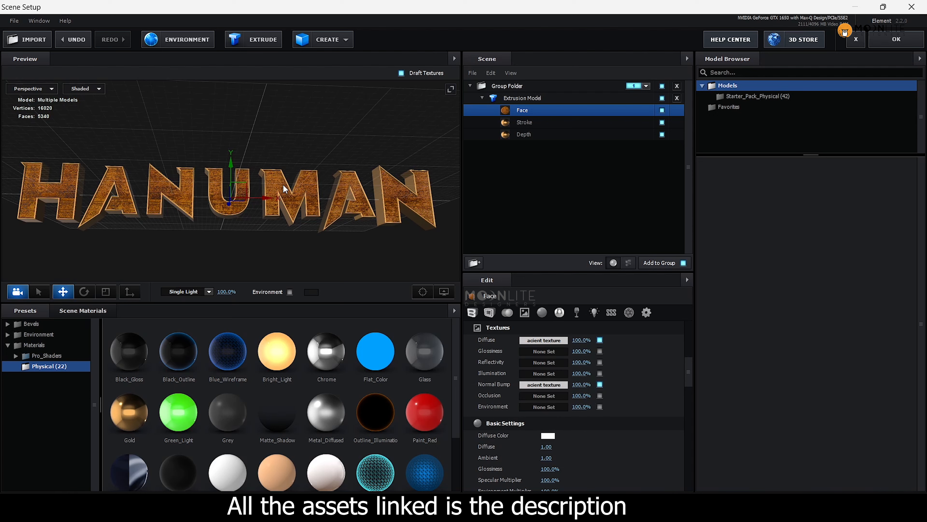
Step: Enable Convert Bump for the Face material's Normal Bump texture
{"action": "scroll", "coordinate": [285, 189], "scroll_direction": "up", "scroll_amount": 5}
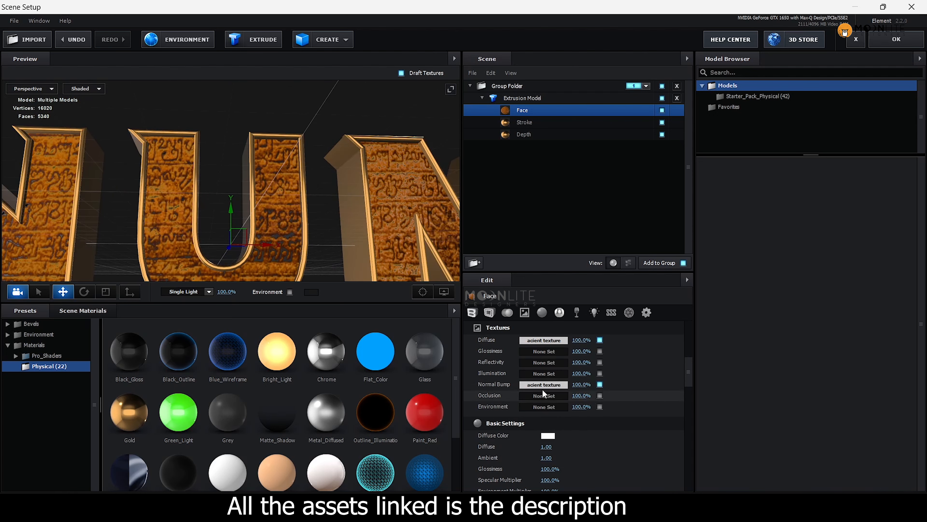
{"action": "left_click", "coordinate": [542, 386]}
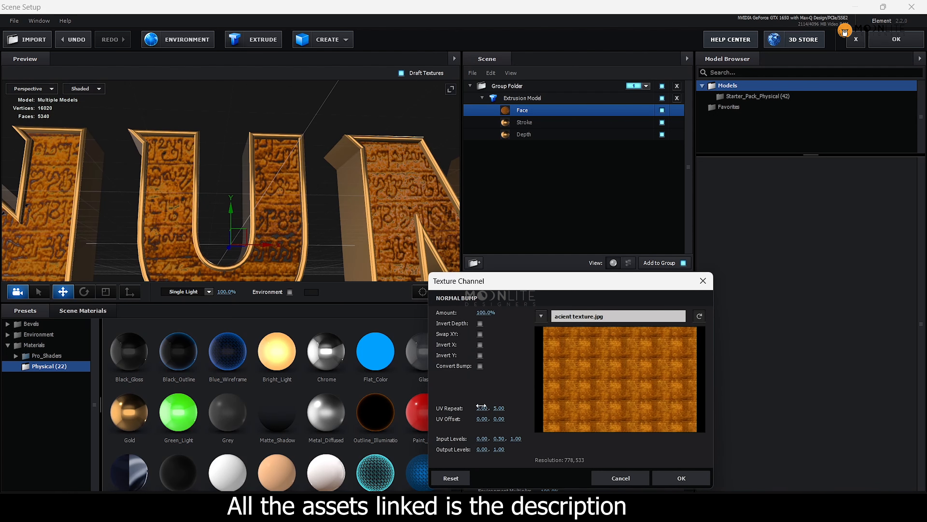
{"action": "left_click", "coordinate": [480, 366]}
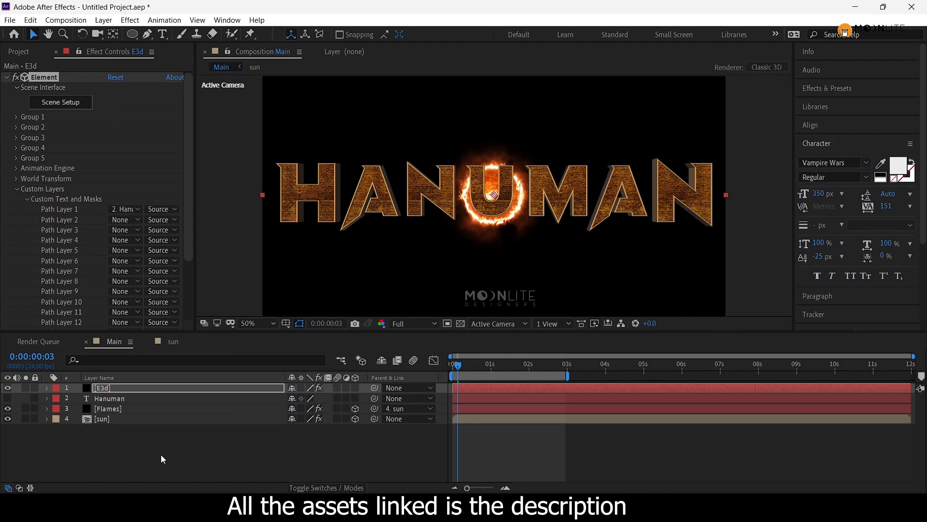
Step: Create a bright yellow, shadow-casting spot light in the Main composition with an intensity of 250%
{"action": "left_click", "coordinate": [142, 389]}
{"action": "left_click", "coordinate": [17, 189]}
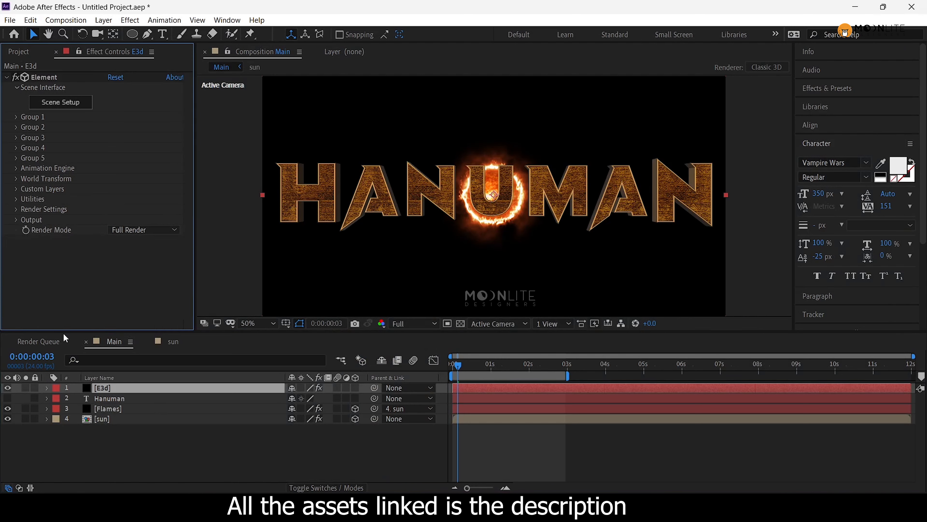
{"action": "right_click", "coordinate": [123, 459]}
{"action": "mouse_move", "coordinate": [204, 328]}
{"action": "left_click", "coordinate": [301, 371]}
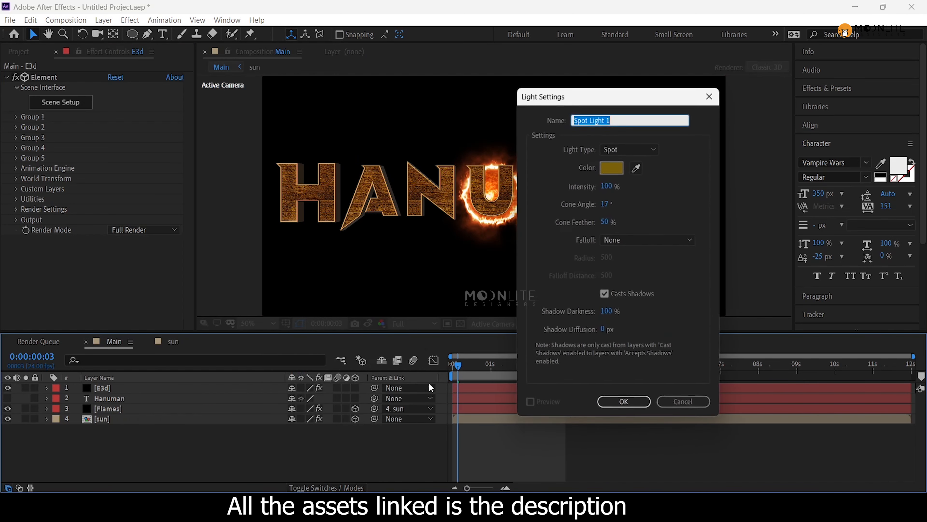
{"action": "left_click", "coordinate": [612, 166]}
{"action": "left_click", "coordinate": [396, 193]}
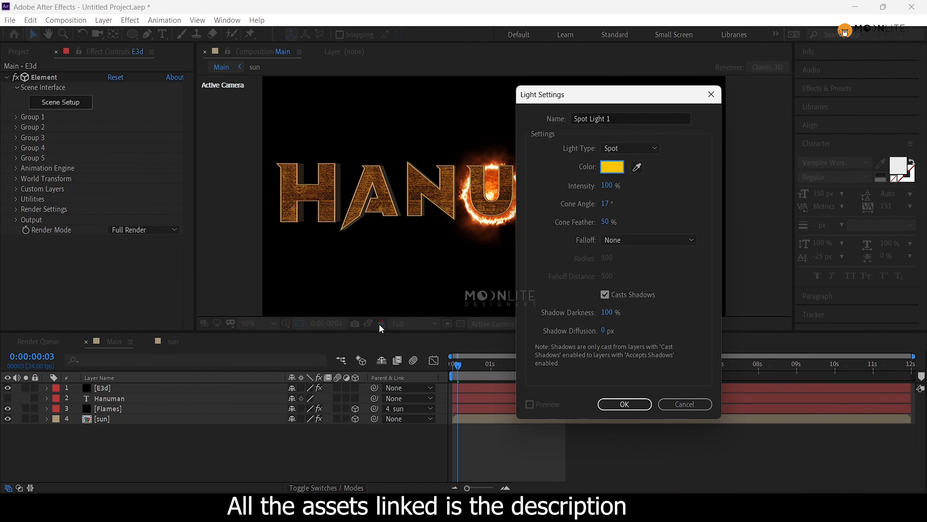
{"action": "left_click", "coordinate": [609, 185]}
{"action": "key", "text": "Return"}
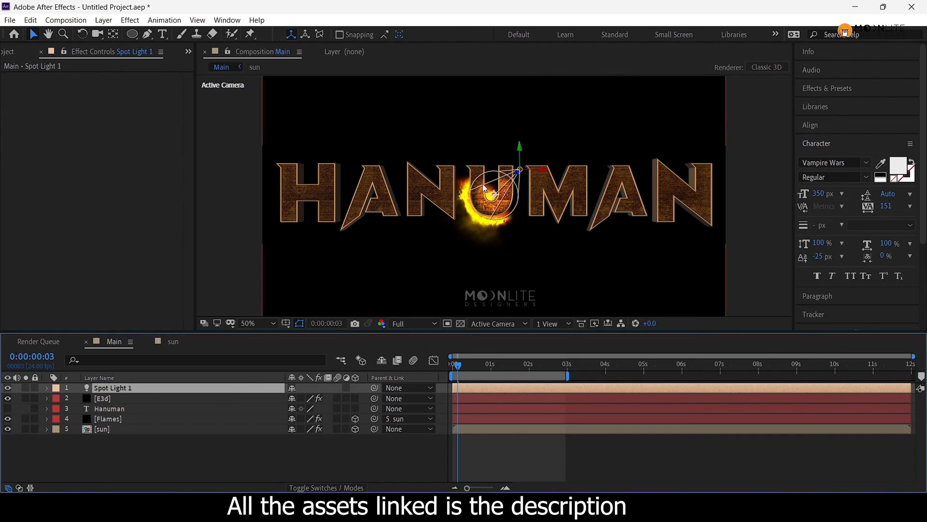
Step: In a two-view horizontal layout, place the spot light to the front right of the text and set its cone angle to 50°
{"action": "left_click", "coordinate": [559, 324]}
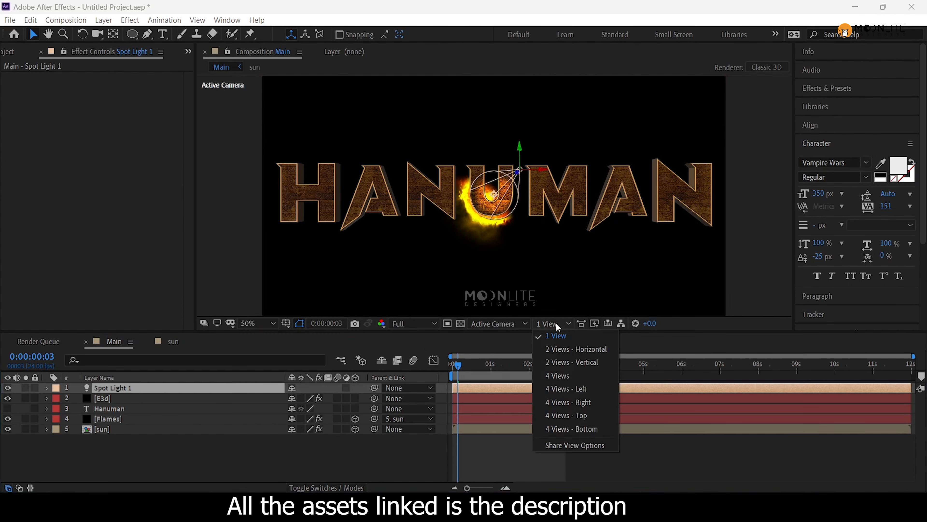
{"action": "left_click", "coordinate": [561, 350]}
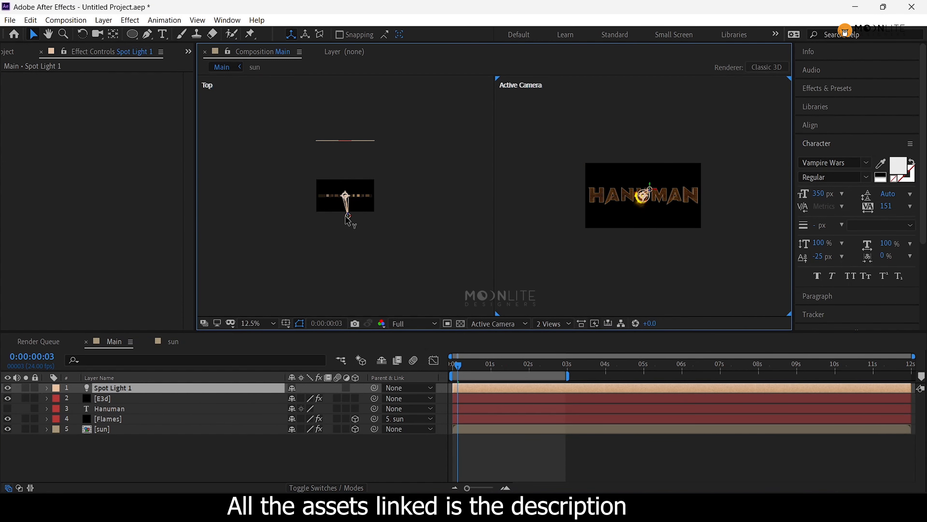
{"action": "double_click", "coordinate": [156, 387]}
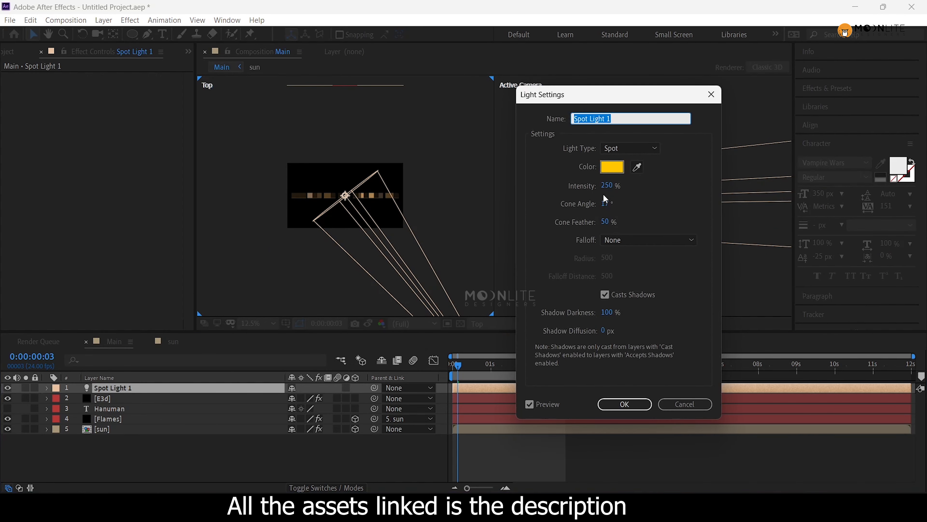
{"action": "left_click_drag", "start_coordinate": [604, 203], "coordinate": [614, 203]}
{"action": "left_click", "coordinate": [606, 204]}
{"action": "type", "text": "50"}
{"action": "key", "text": "Return"}
{"action": "scroll", "coordinate": [653, 226], "scroll_direction": "up", "scroll_amount": 4}
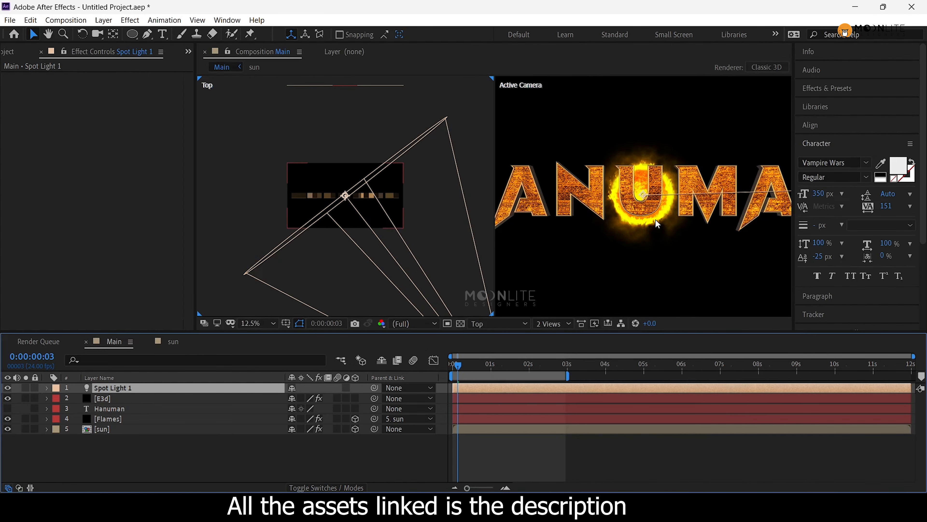
{"action": "scroll", "coordinate": [677, 242], "scroll_direction": "down", "scroll_amount": 2}
Step: Duplicate Spot Light 1 and move the copy to the front left of the text in the Top view
{"action": "left_click", "coordinate": [135, 387]}
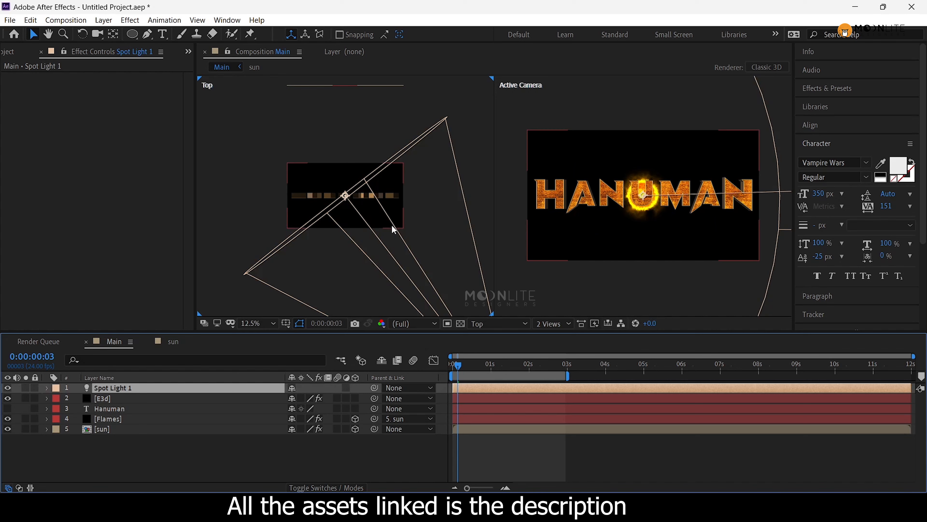
{"action": "scroll", "coordinate": [455, 140], "scroll_direction": "down", "scroll_amount": 3}
{"action": "key", "text": "ctrl+d"}
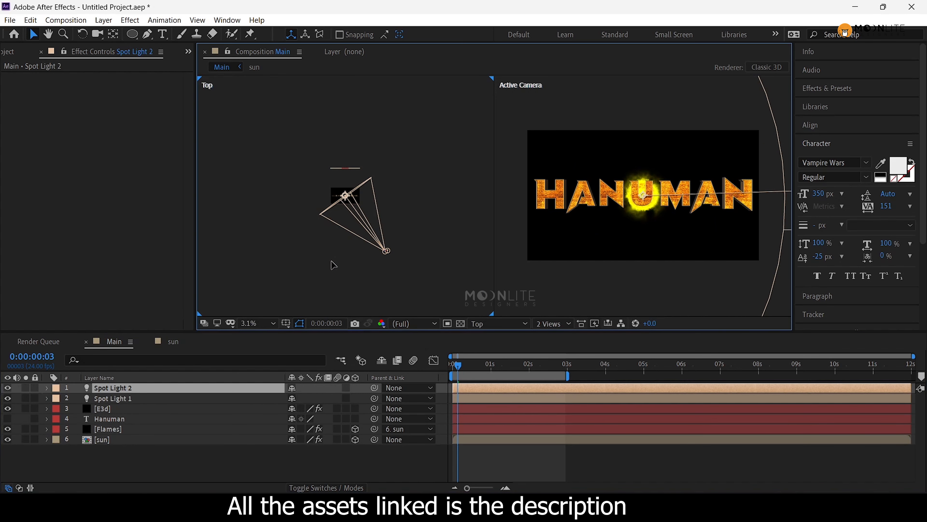
{"action": "left_click_drag", "start_coordinate": [388, 251], "coordinate": [260, 251]}
Step: Review Spot Light 1's settings and adjust the intensity of Spot Light 2
{"action": "double_click", "coordinate": [122, 399]}
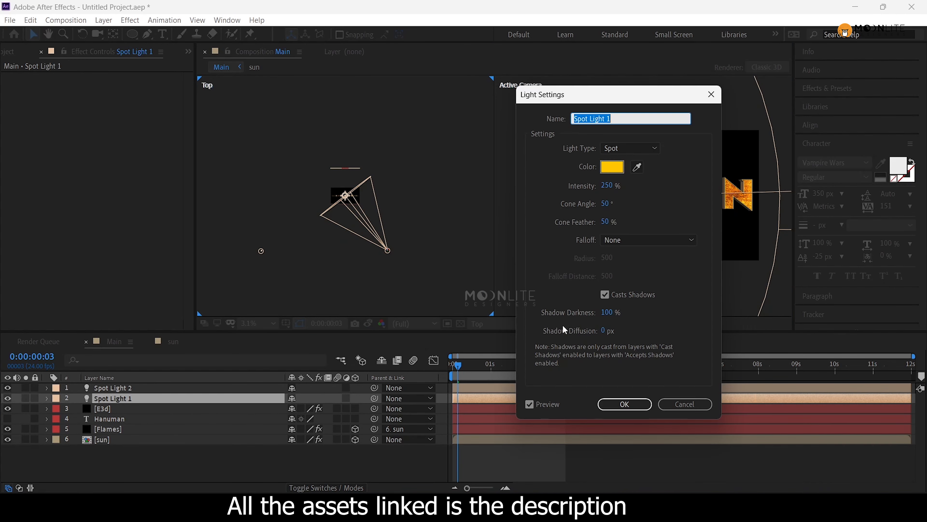
{"action": "key", "text": "Return"}
{"action": "double_click", "coordinate": [116, 388]}
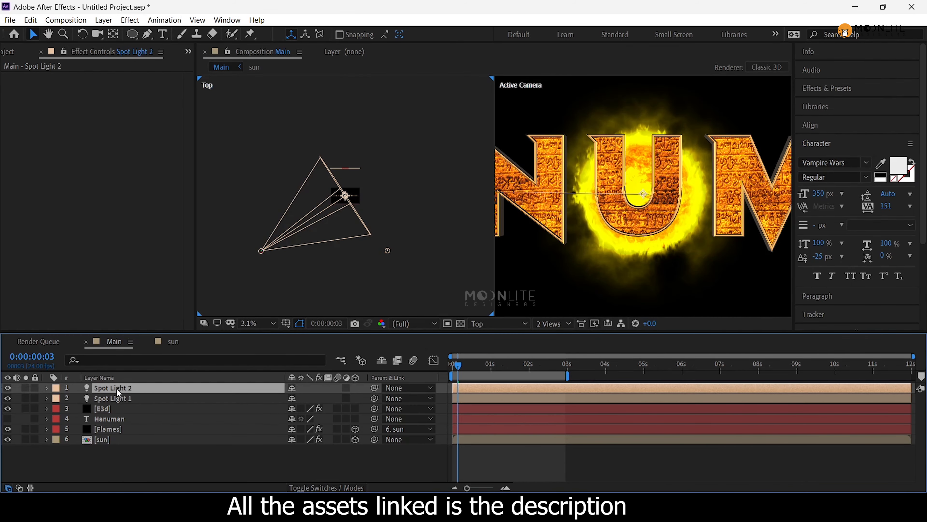
{"action": "left_click", "coordinate": [613, 184]}
{"action": "key", "text": "Return"}
{"action": "scroll", "coordinate": [735, 183], "scroll_direction": "down", "scroll_amount": 3}
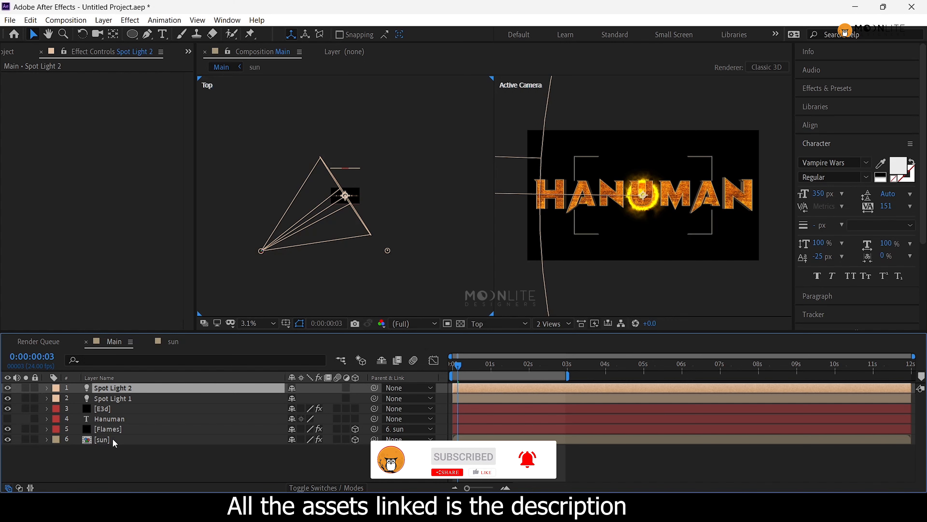
Step: Turn off Accepts Lights in the Flames layer's material options
{"action": "left_click", "coordinate": [121, 429]}
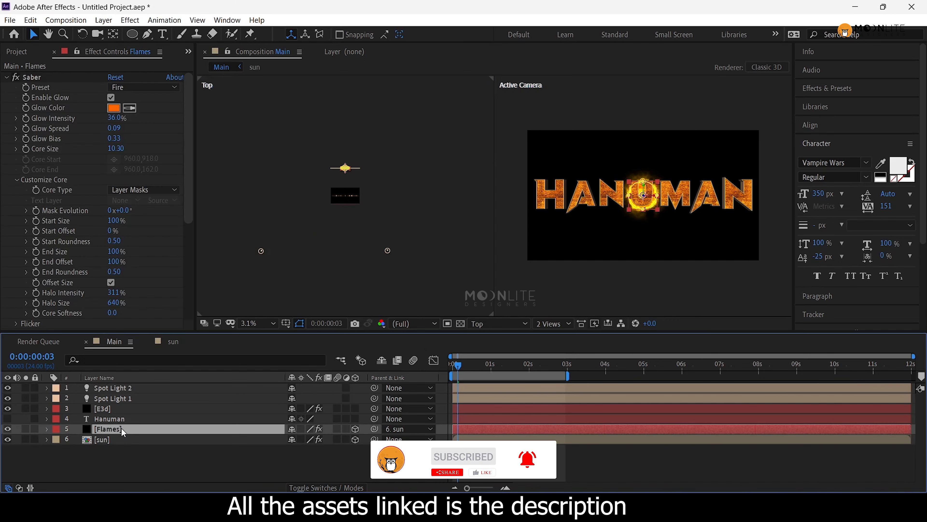
{"action": "scroll", "coordinate": [648, 234], "scroll_direction": "up", "scroll_amount": 3}
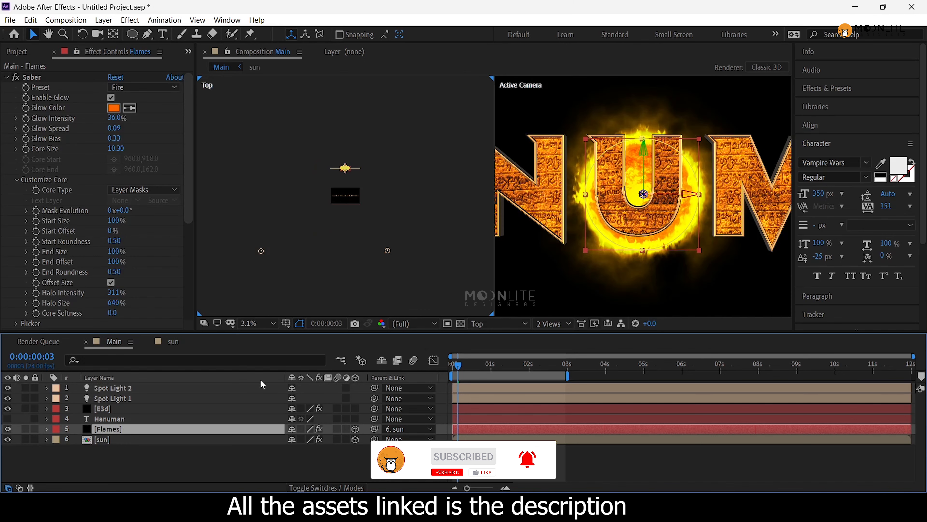
{"action": "left_click", "coordinate": [46, 429]}
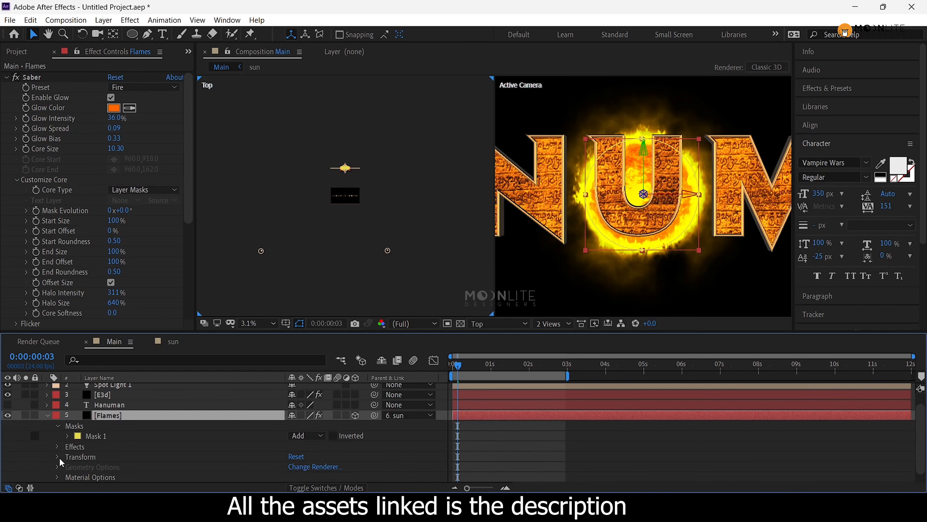
{"action": "left_click", "coordinate": [57, 466]}
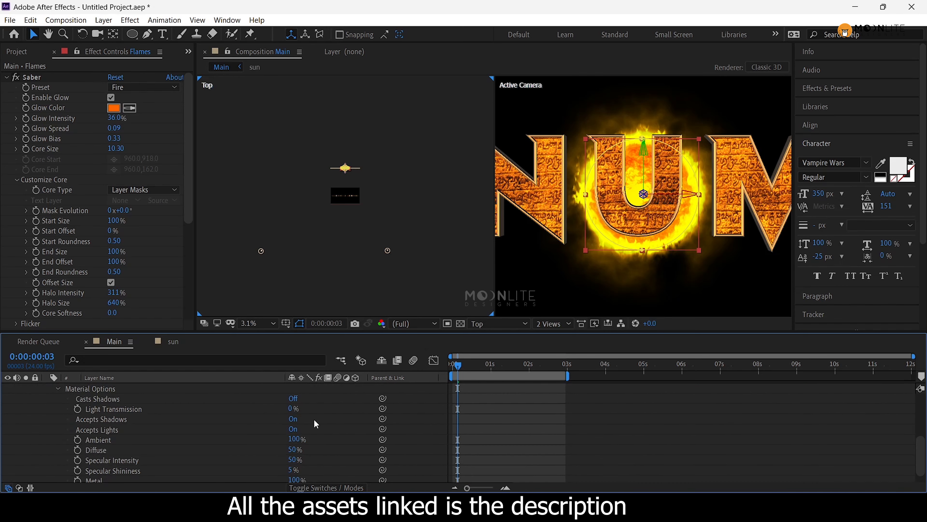
{"action": "left_click", "coordinate": [295, 430]}
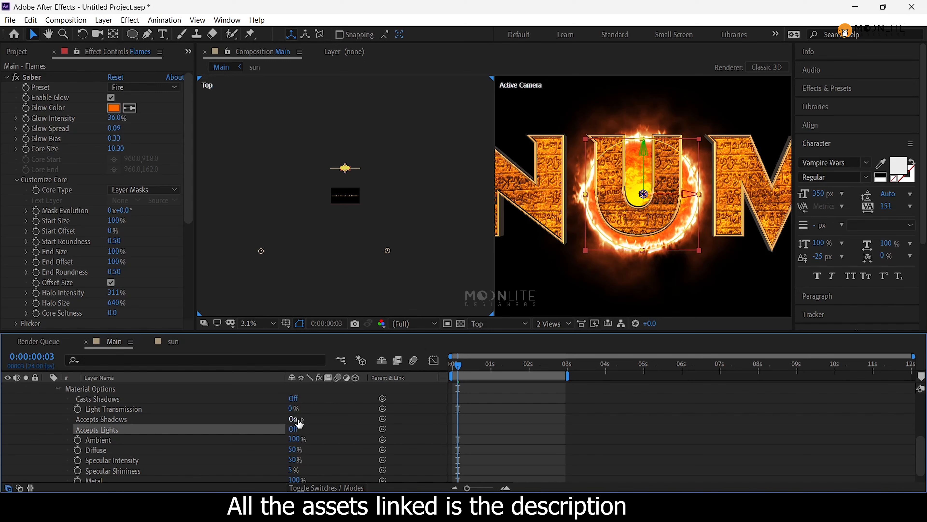
{"action": "left_click", "coordinate": [58, 388]}
Step: Turn off Accepts Lights in the sun layer's material options
{"action": "left_click", "coordinate": [125, 477]}
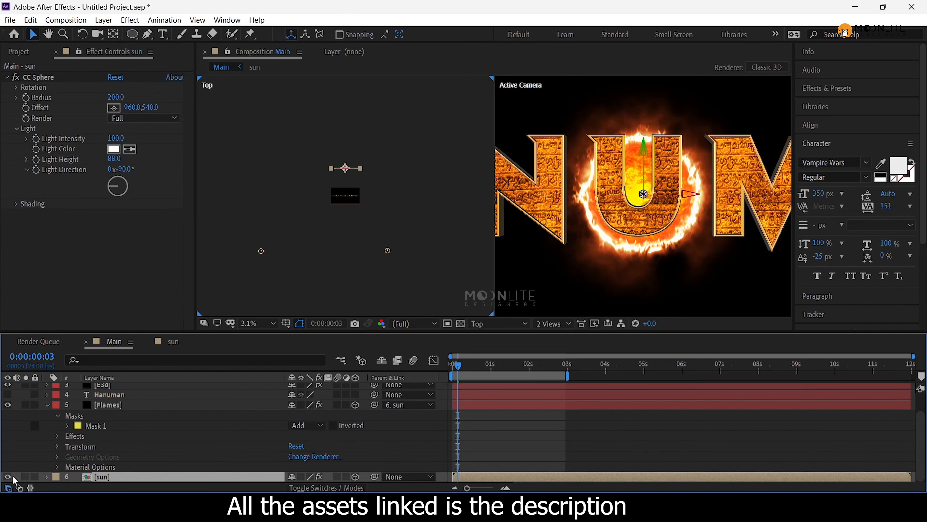
{"action": "left_click", "coordinate": [47, 476]}
{"action": "scroll", "coordinate": [54, 452], "scroll_direction": "down", "scroll_amount": 3}
{"action": "left_click", "coordinate": [57, 478]}
{"action": "scroll", "coordinate": [70, 475], "scroll_direction": "down", "scroll_amount": 4}
{"action": "left_click", "coordinate": [293, 429]}
{"action": "scroll", "coordinate": [645, 198], "scroll_direction": "down", "scroll_amount": 3}
{"action": "scroll", "coordinate": [645, 198], "scroll_direction": "up", "scroll_amount": 2}
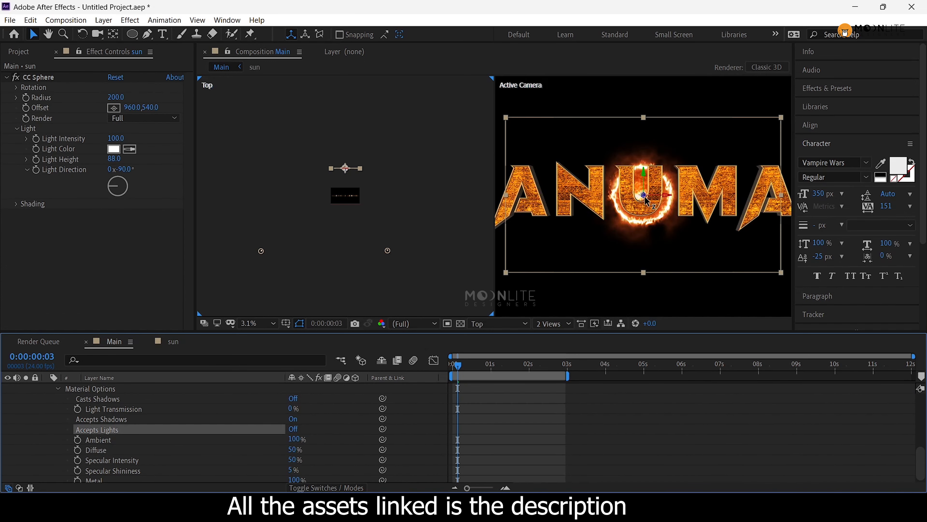
{"action": "scroll", "coordinate": [645, 199], "scroll_direction": "down", "scroll_amount": 2}
{"action": "scroll", "coordinate": [159, 418], "scroll_direction": "up", "scroll_amount": 5}
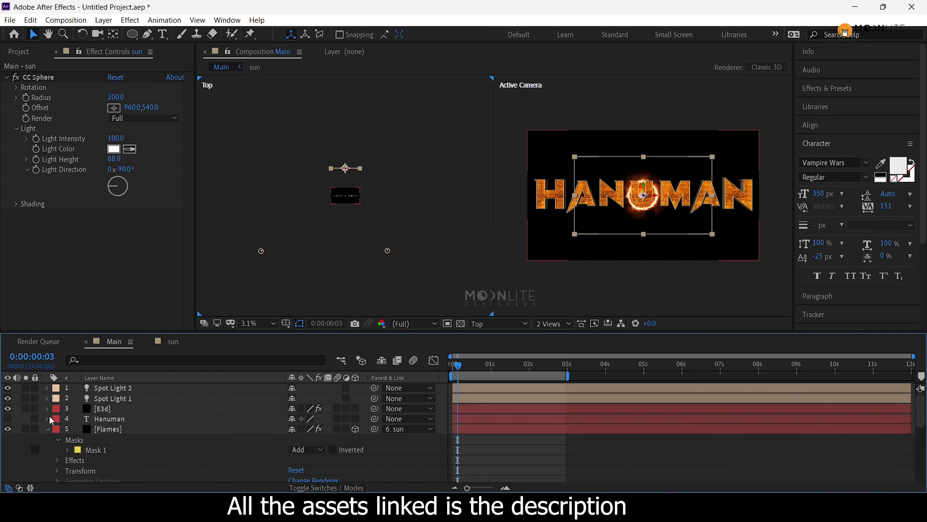
{"action": "left_click", "coordinate": [46, 429]}
{"action": "left_click", "coordinate": [509, 477]}
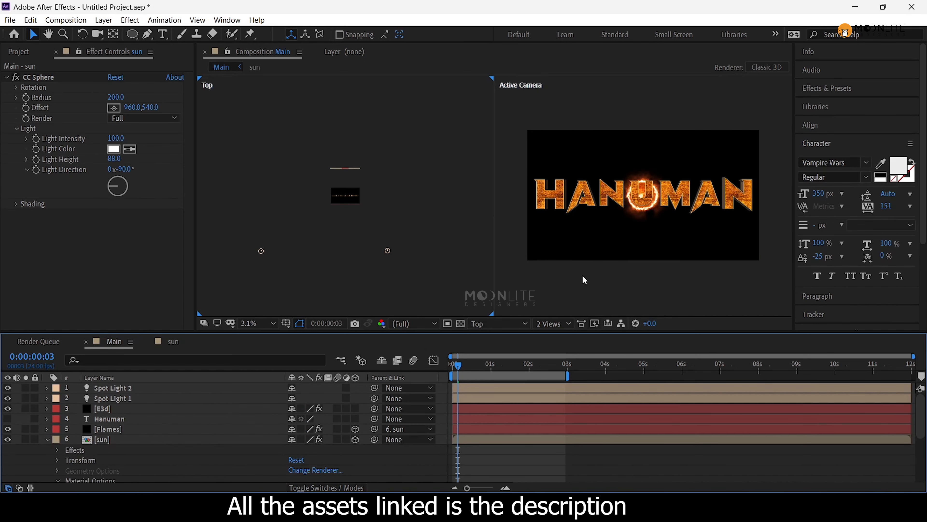
Step: Reposition the spot lights in the Top view, shifting Spot Light 1 slightly outward and Spot Light 2 inward
{"action": "scroll", "coordinate": [600, 241], "scroll_direction": "up", "scroll_amount": 3}
{"action": "scroll", "coordinate": [763, 179], "scroll_direction": "down", "scroll_amount": 1}
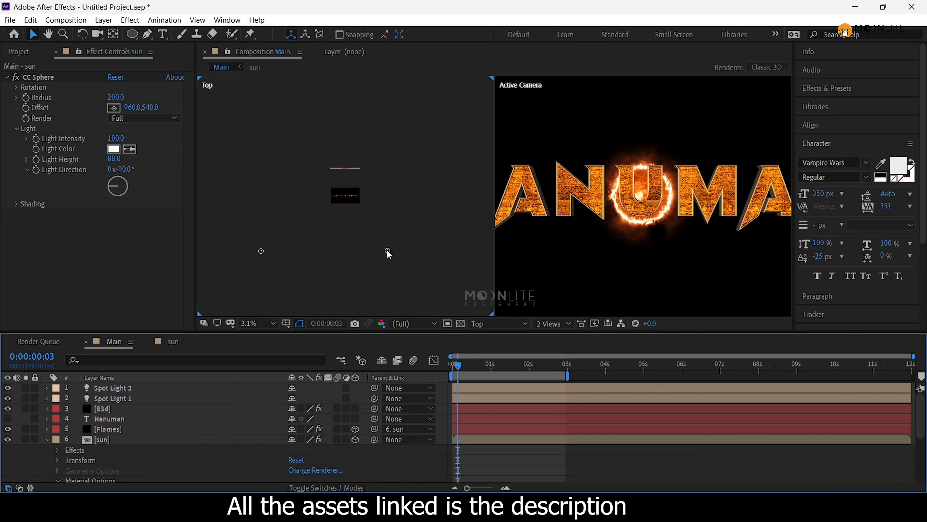
{"action": "left_click_drag", "start_coordinate": [387, 251], "coordinate": [402, 249]}
{"action": "left_click_drag", "start_coordinate": [259, 251], "coordinate": [295, 250]}
{"action": "left_click", "coordinate": [425, 253]}
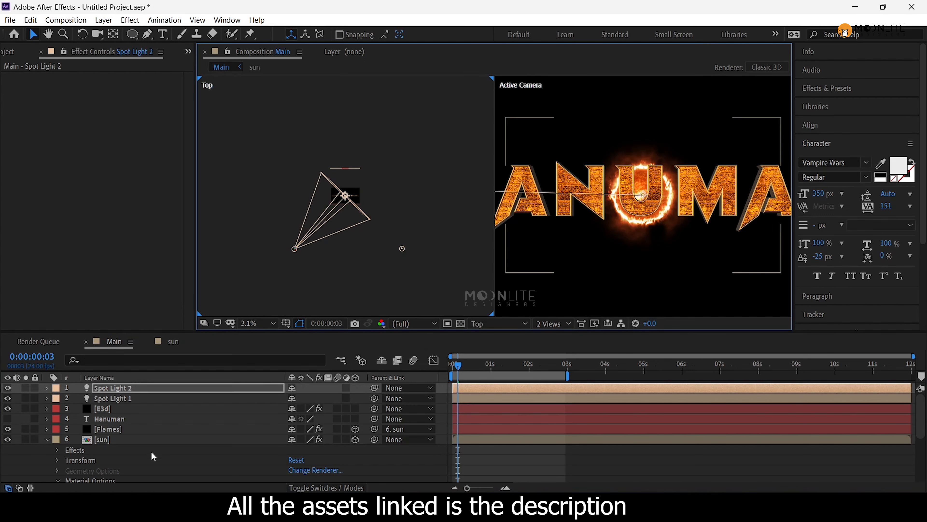
Step: Add a point light to the Main composition
{"action": "left_click", "coordinate": [48, 439]}
{"action": "right_click", "coordinate": [88, 462]}
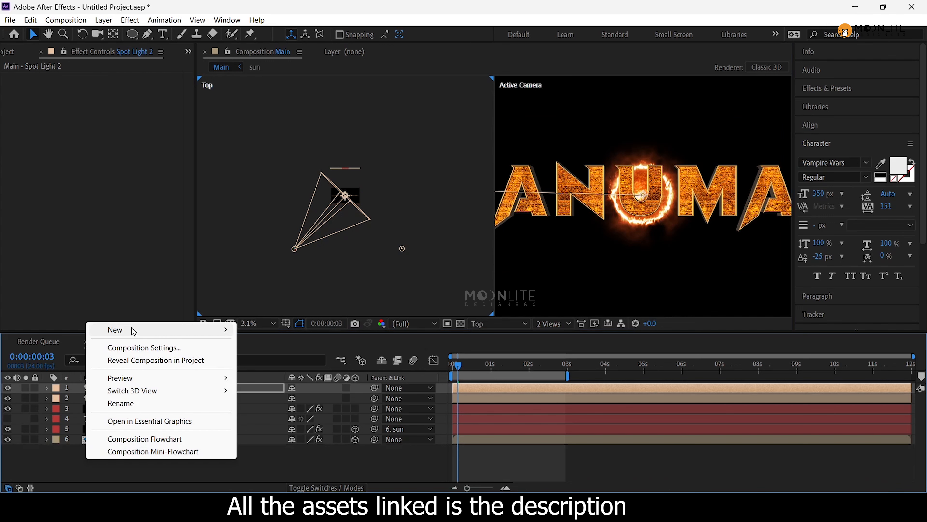
{"action": "mouse_move", "coordinate": [132, 330]}
{"action": "left_click", "coordinate": [265, 373]}
{"action": "left_click", "coordinate": [623, 402]}
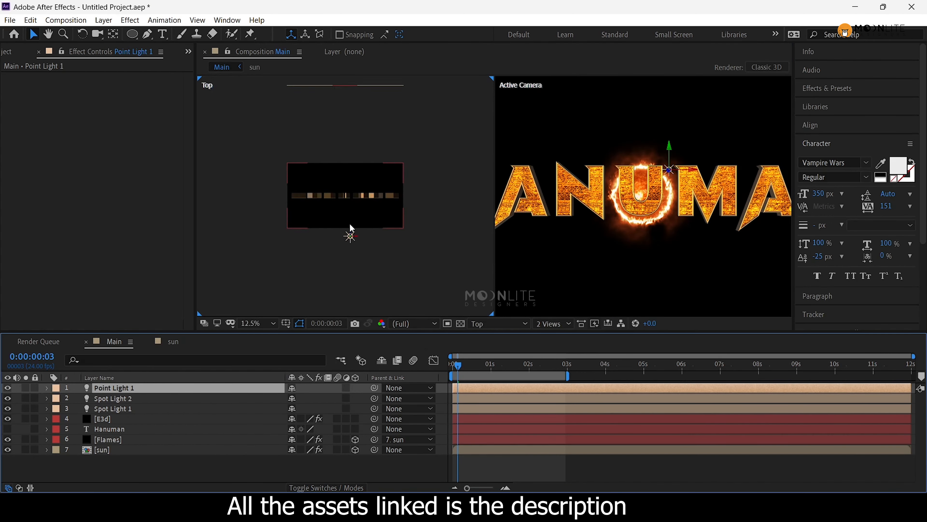
Step: Move the point light behind the HANUMAN text, between the letters and the sun, in the Top view
{"action": "left_click", "coordinate": [7, 388]}
{"action": "left_click", "coordinate": [7, 387]}
{"action": "left_click", "coordinate": [114, 388]}
{"action": "scroll", "coordinate": [350, 234], "scroll_direction": "up", "scroll_amount": 2}
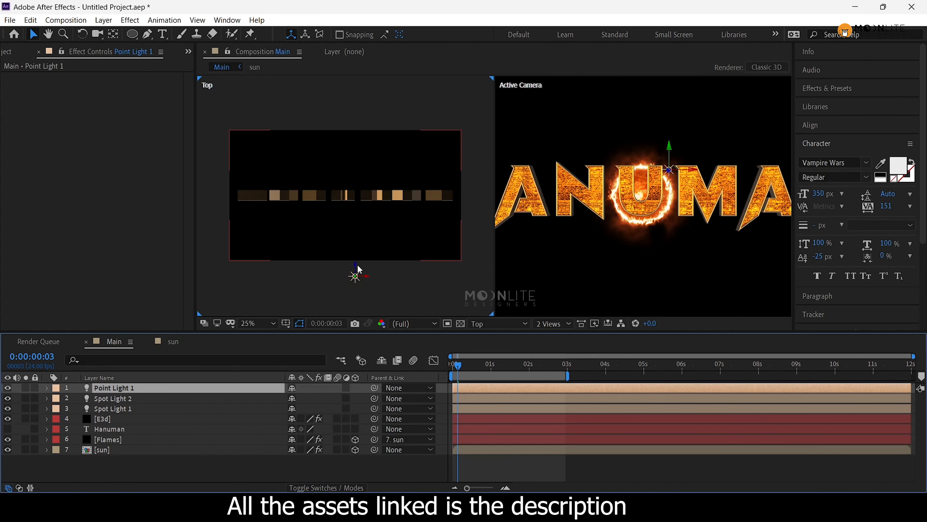
{"action": "left_click_drag", "start_coordinate": [354, 265], "coordinate": [348, 70]}
{"action": "scroll", "coordinate": [644, 196], "scroll_direction": "up", "scroll_amount": 1}
{"action": "scroll", "coordinate": [348, 123], "scroll_direction": "down", "scroll_amount": 1}
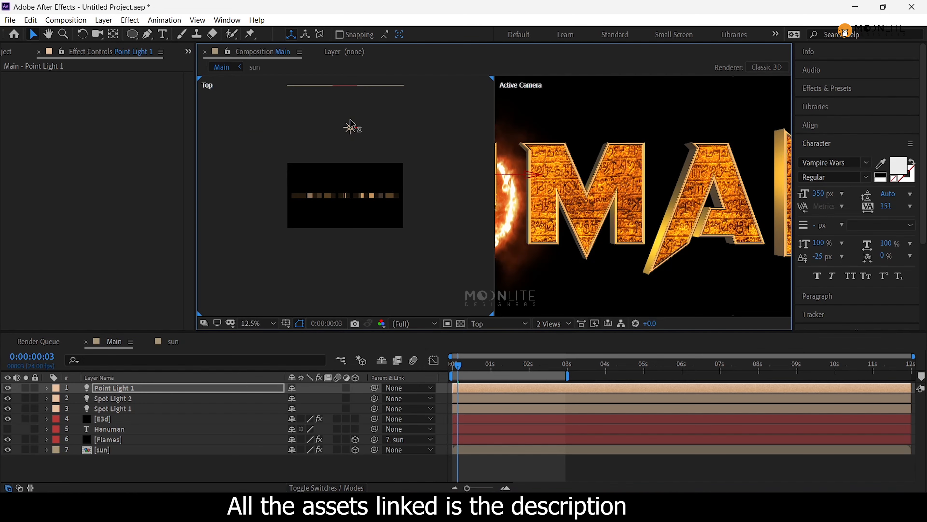
Step: Examine the lighting on the faces and sides of the HANUMAN letters up close in the Active Camera view
{"action": "scroll", "coordinate": [643, 196], "scroll_direction": "down", "scroll_amount": 2}
{"action": "scroll", "coordinate": [288, 139], "scroll_direction": "up", "scroll_amount": 2}
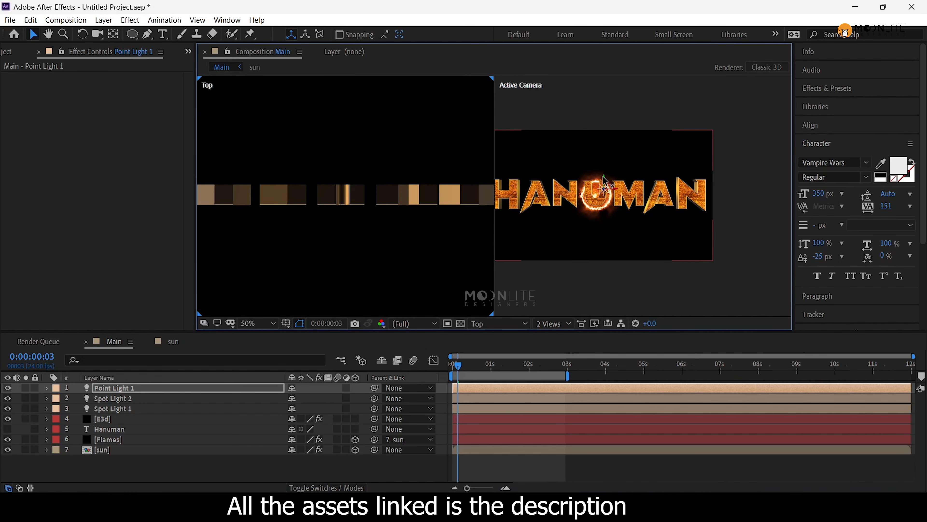
{"action": "scroll", "coordinate": [605, 180], "scroll_direction": "up", "scroll_amount": 2}
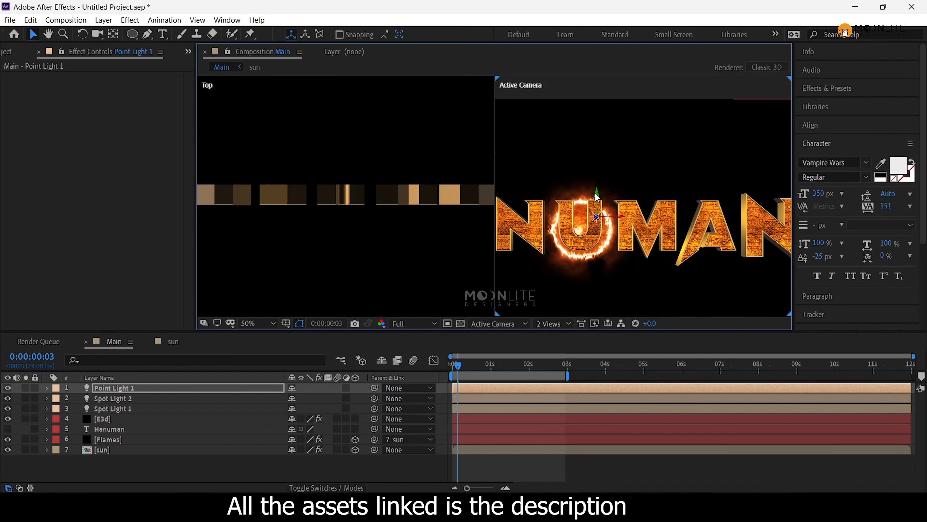
{"action": "left_click_drag", "start_coordinate": [643, 232], "coordinate": [741, 234]}
{"action": "scroll", "coordinate": [615, 252], "scroll_direction": "up", "scroll_amount": 1}
{"action": "left_click_drag", "start_coordinate": [615, 253], "coordinate": [672, 202]}
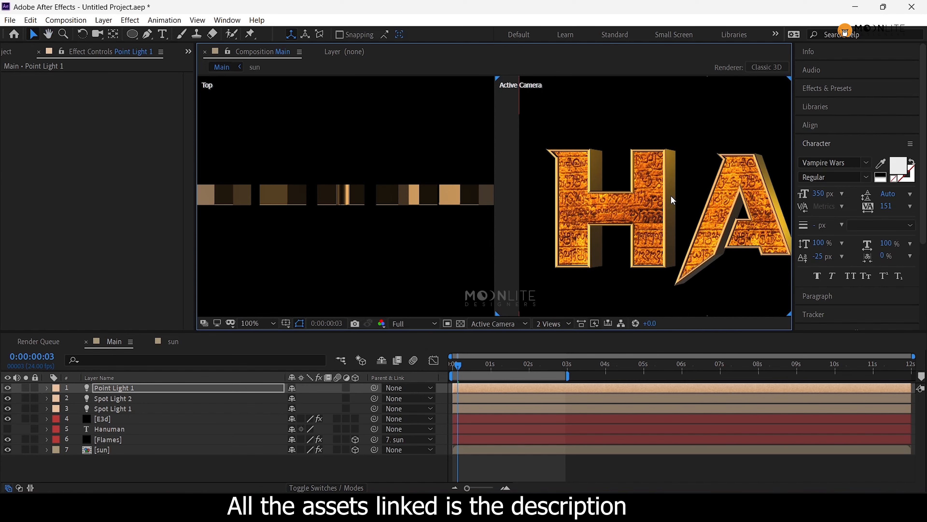
{"action": "left_click_drag", "start_coordinate": [752, 199], "coordinate": [621, 214]}
{"action": "scroll", "coordinate": [641, 215], "scroll_direction": "down", "scroll_amount": 1}
{"action": "key", "text": "v"}
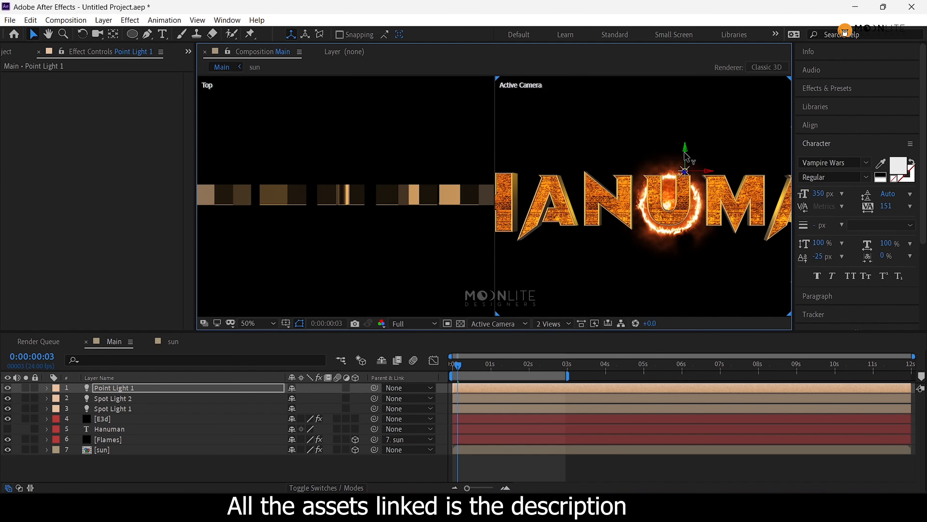
Step: Add a two-node camera with the 35mm preset to the Main composition, with the current time at 0:00:00:00
{"action": "scroll", "coordinate": [683, 209], "scroll_direction": "down", "scroll_amount": 2}
{"action": "scroll", "coordinate": [372, 237], "scroll_direction": "down", "scroll_amount": 2}
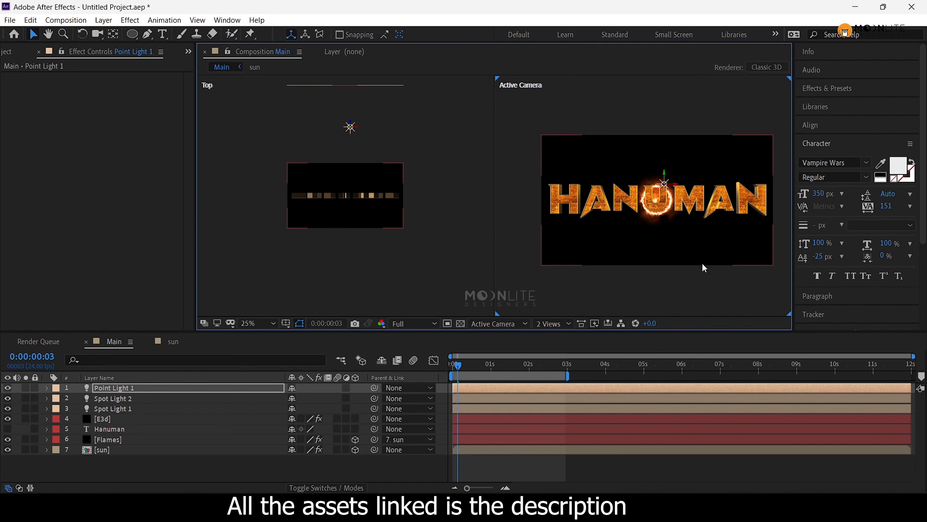
{"action": "scroll", "coordinate": [597, 250], "scroll_direction": "up", "scroll_amount": 2}
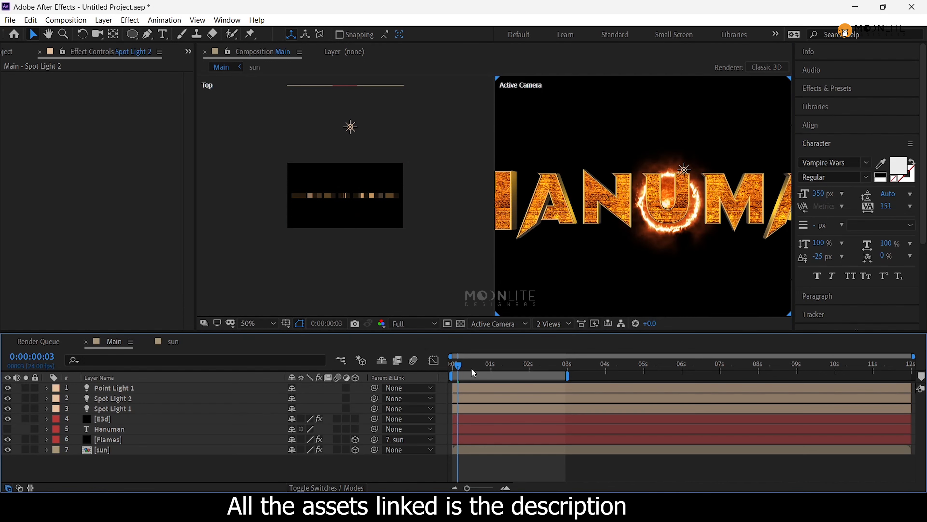
{"action": "left_click_drag", "start_coordinate": [472, 365], "coordinate": [454, 365]}
{"action": "scroll", "coordinate": [628, 247], "scroll_direction": "down", "scroll_amount": 2}
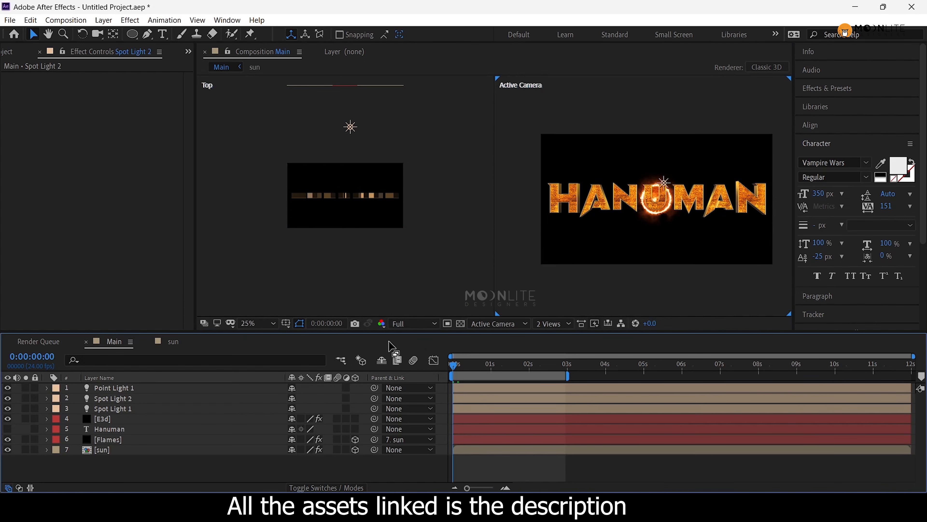
{"action": "right_click", "coordinate": [122, 465]}
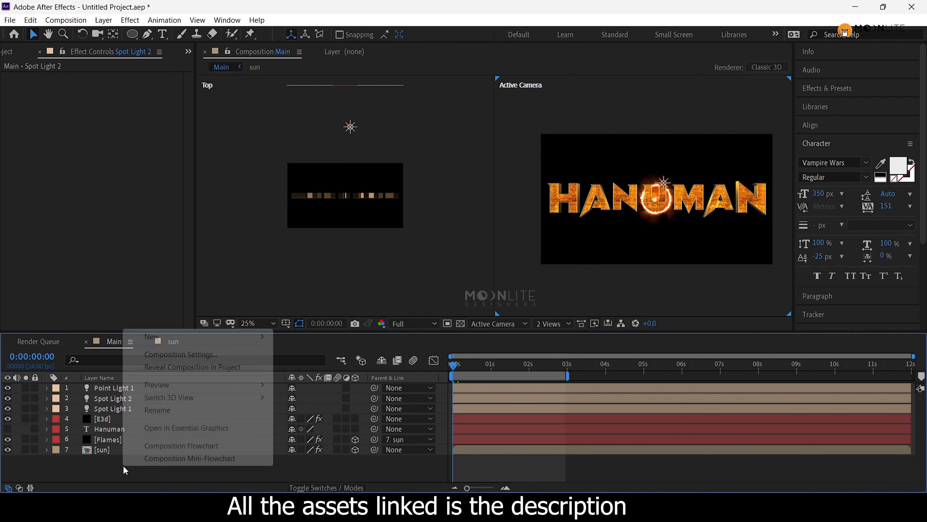
{"action": "mouse_move", "coordinate": [227, 338]}
{"action": "left_click", "coordinate": [307, 391]}
{"action": "left_click", "coordinate": [528, 157]}
{"action": "left_click", "coordinate": [534, 263]}
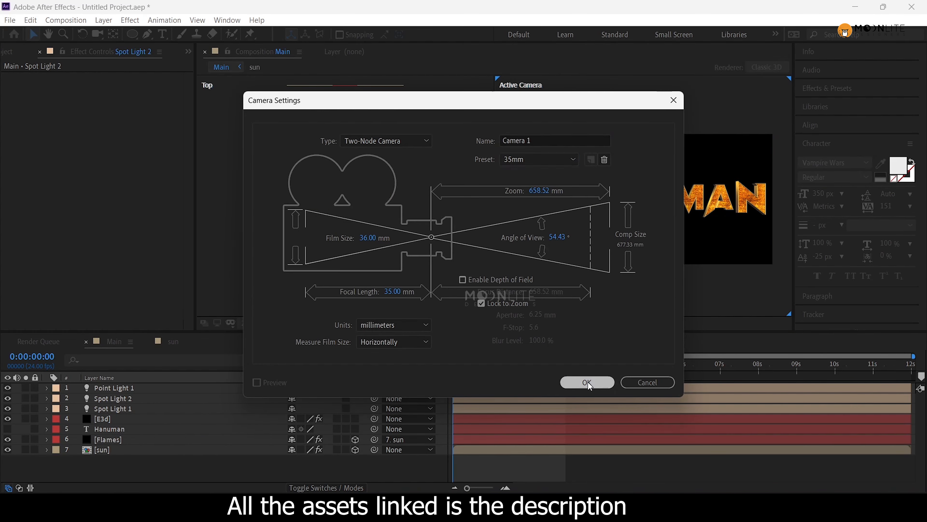
{"action": "left_click", "coordinate": [586, 381]}
Step: Add a null object to the Main composition, make it a 3D layer and parent Camera 1 to it
{"action": "right_click", "coordinate": [176, 331]}
{"action": "left_click", "coordinate": [362, 405]}
{"action": "left_click", "coordinate": [355, 388]}
{"action": "left_click_drag", "start_coordinate": [375, 399], "coordinate": [146, 390]}
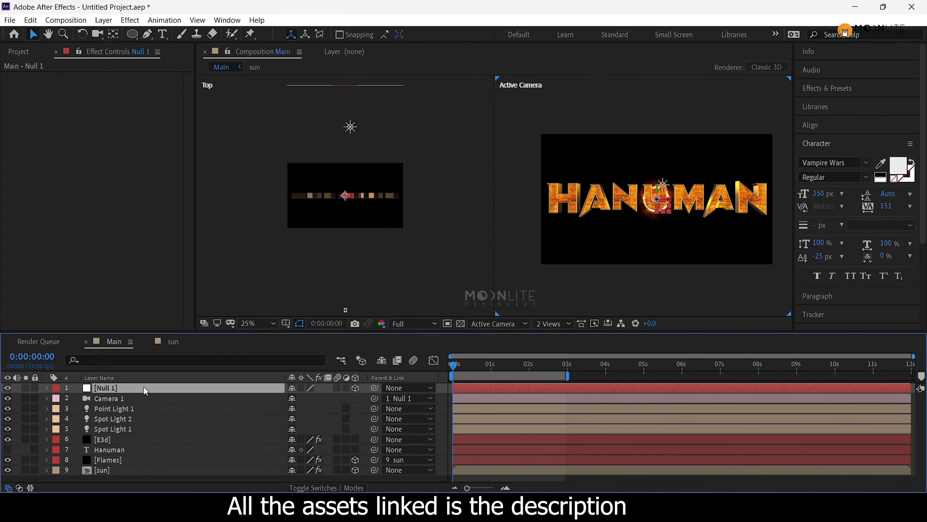
Step: Set the null's Position Z to 3154 so the camera frames the sun, and keyframe Position at 0:00:00:00
{"action": "scroll", "coordinate": [336, 222], "scroll_direction": "down", "scroll_amount": 3}
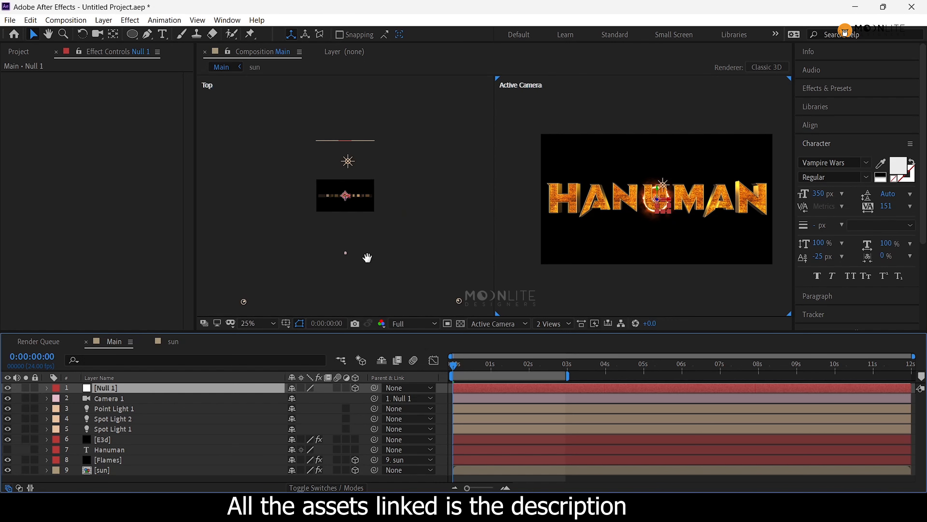
{"action": "key", "text": "h"}
{"action": "left_click_drag", "start_coordinate": [366, 259], "coordinate": [367, 225]}
{"action": "scroll", "coordinate": [366, 221], "scroll_direction": "up", "scroll_amount": 2}
{"action": "key", "text": "v"}
{"action": "left_click", "coordinate": [342, 250]}
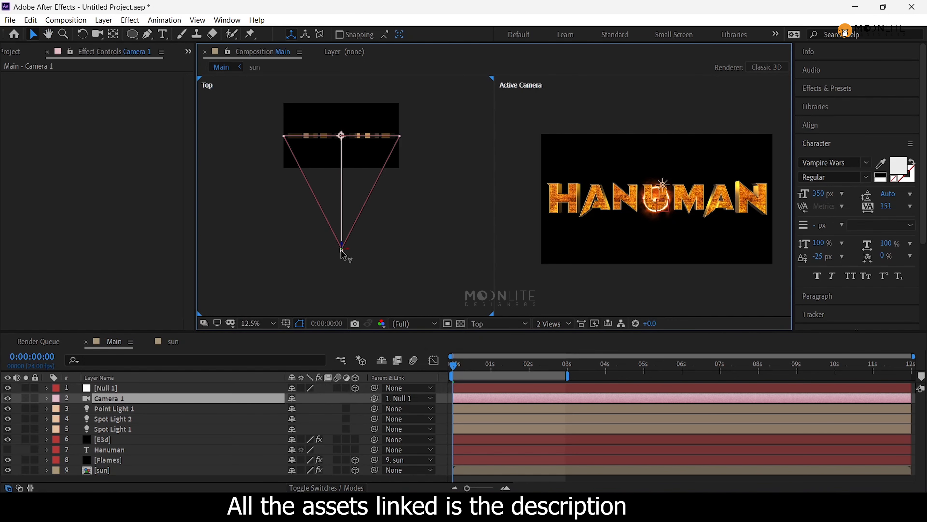
{"action": "scroll", "coordinate": [342, 254], "scroll_direction": "down", "scroll_amount": 2}
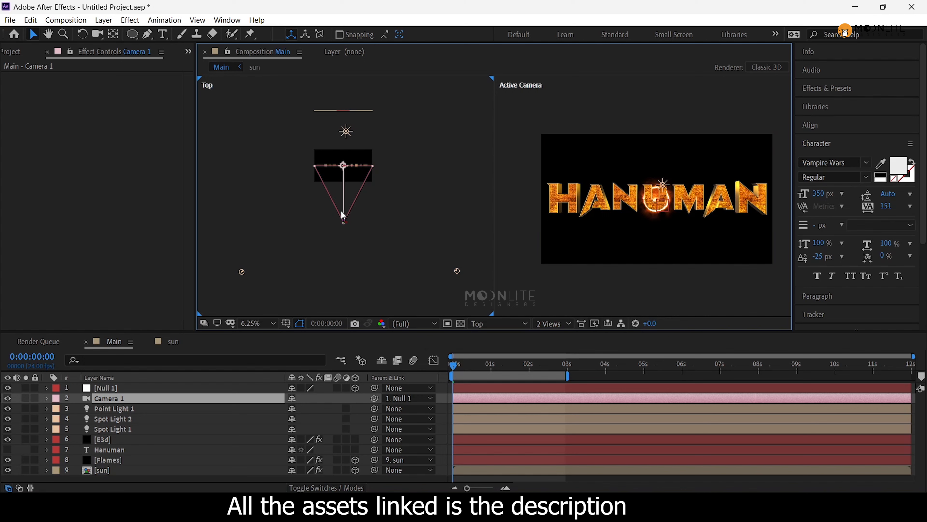
{"action": "left_click", "coordinate": [480, 388]}
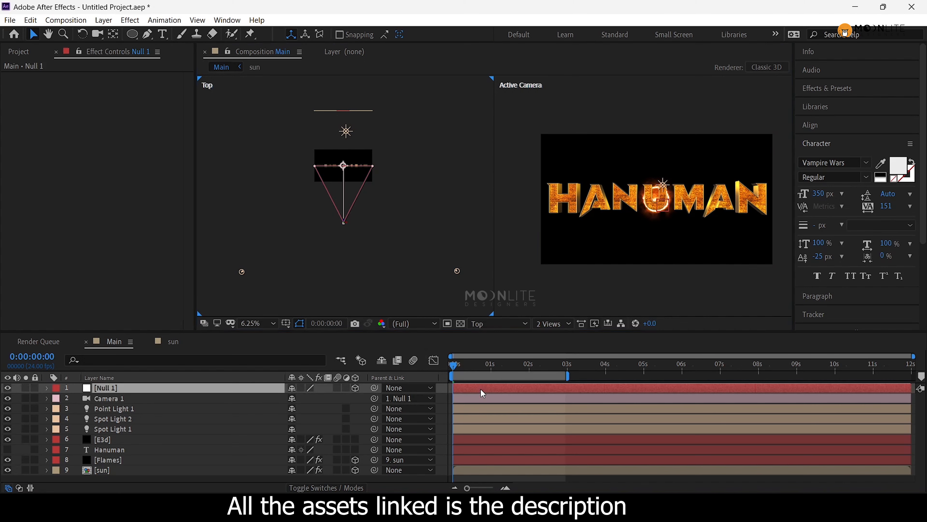
{"action": "key", "text": "p"}
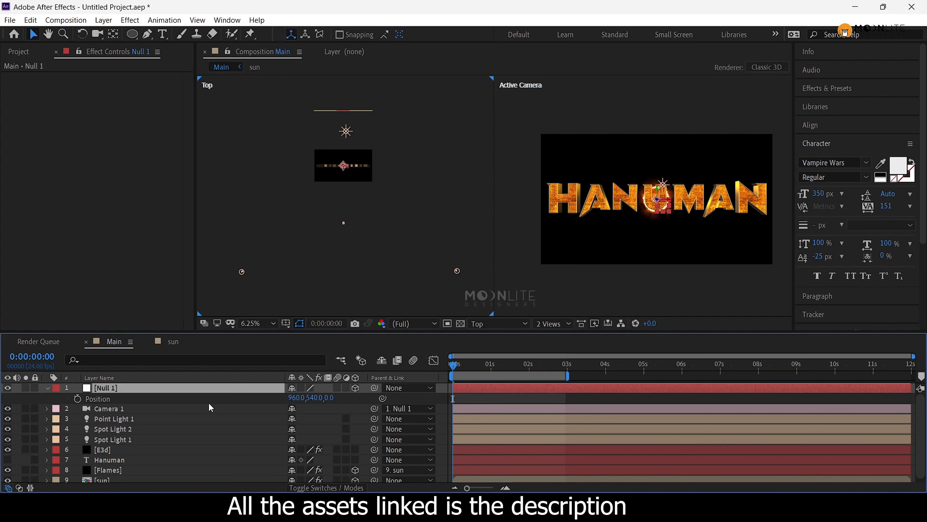
{"action": "left_click_drag", "start_coordinate": [329, 402], "coordinate": [343, 414]}
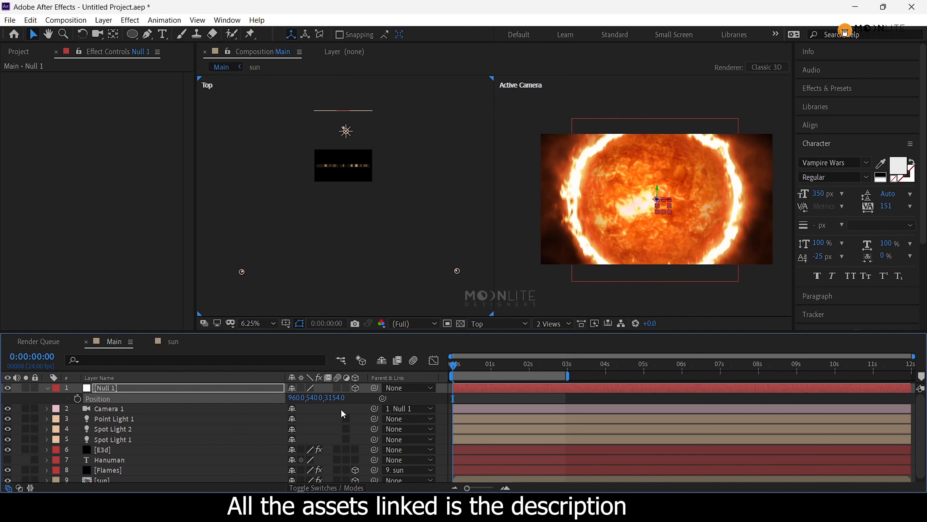
{"action": "left_click", "coordinate": [78, 398]}
Step: Extend the work area to just past 7 seconds and reset the null's Position at 0:00:04:01
{"action": "left_click_drag", "start_coordinate": [577, 377], "coordinate": [733, 375]}
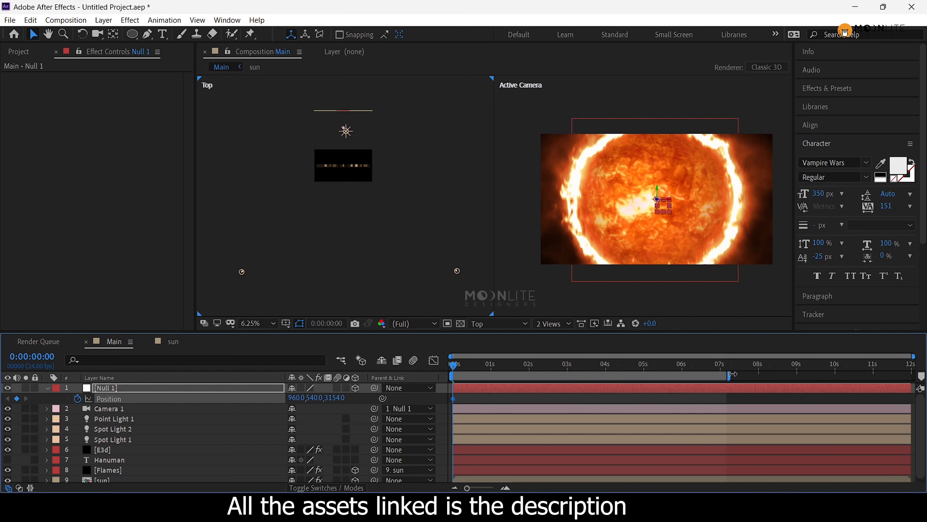
{"action": "left_click", "coordinate": [641, 370]}
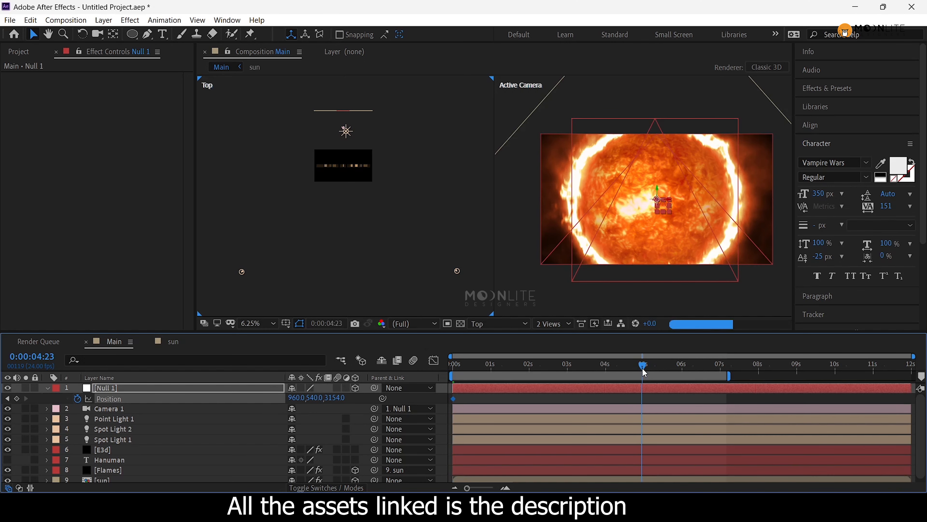
{"action": "left_click", "coordinate": [611, 375]}
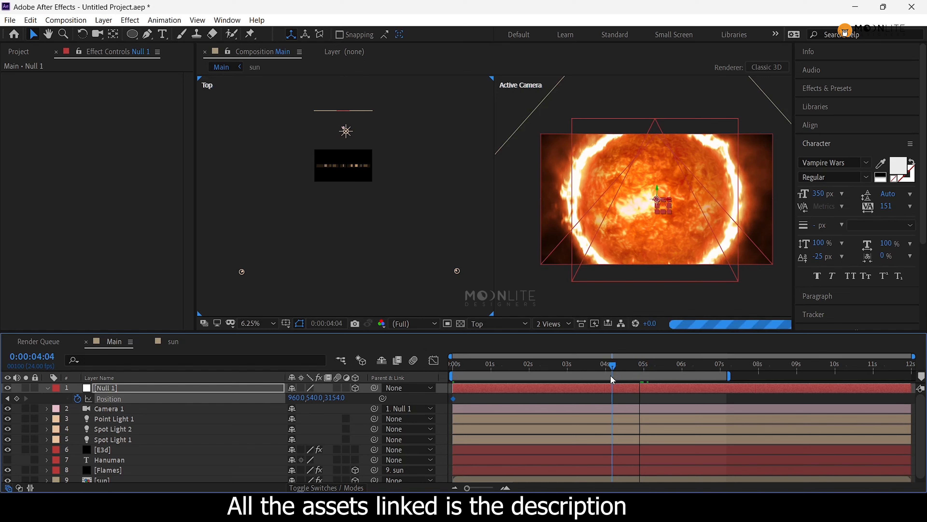
{"action": "left_click", "coordinate": [607, 376]}
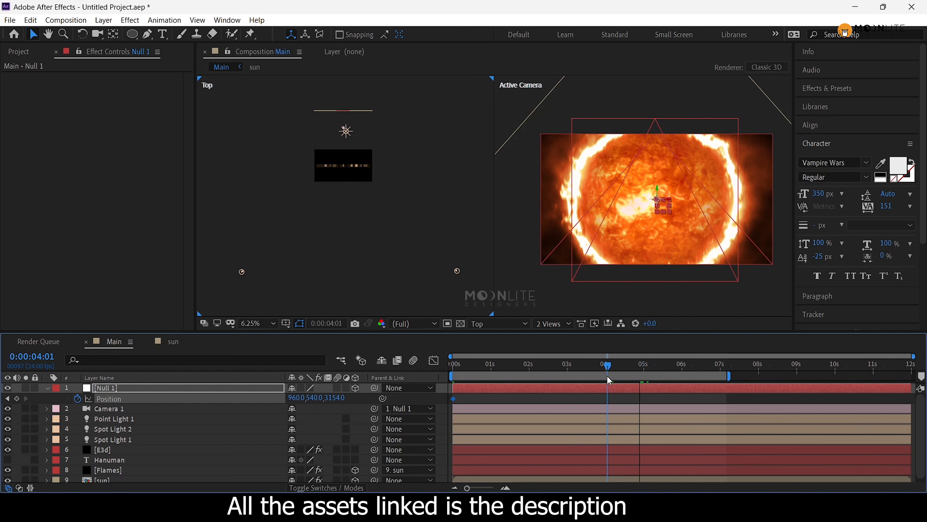
{"action": "right_click", "coordinate": [185, 400]}
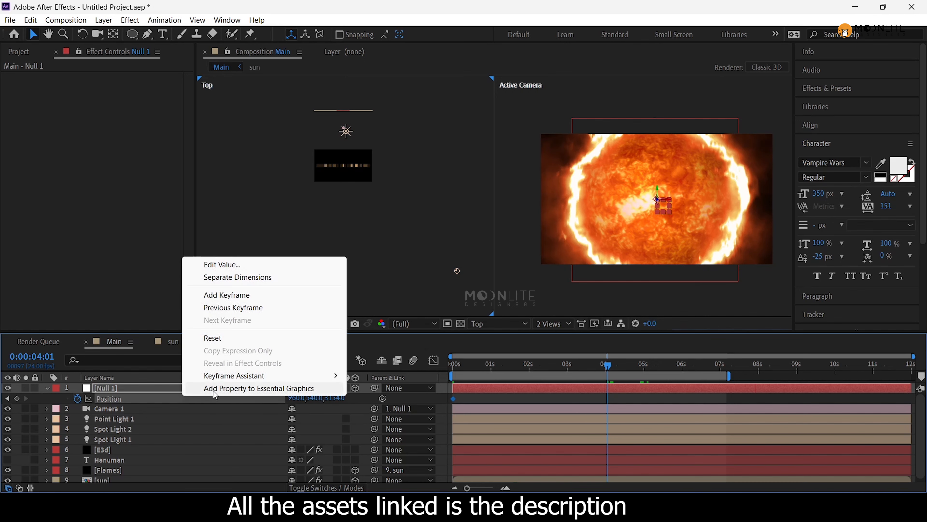
{"action": "left_click", "coordinate": [225, 338]}
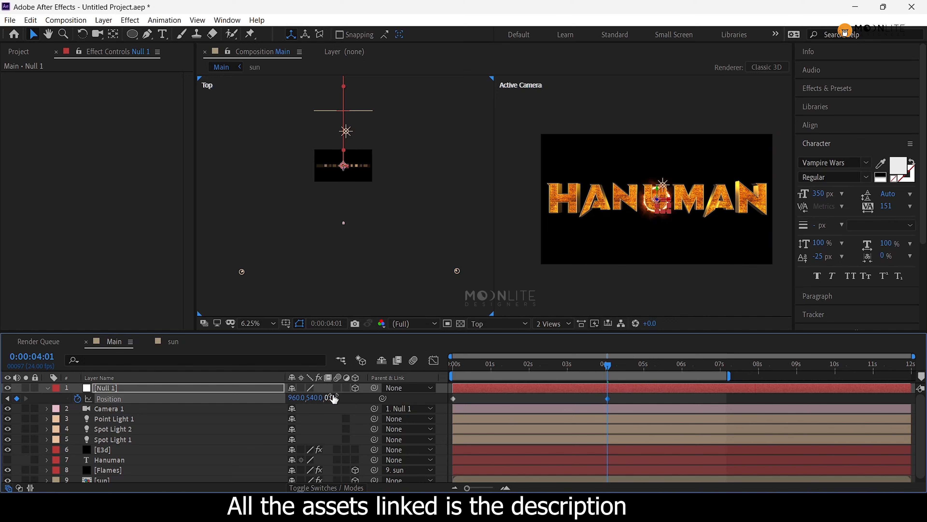
Step: Set the null's Position Z to -500 in the keyframe at 0:00:04:01
{"action": "left_click_drag", "start_coordinate": [330, 398], "coordinate": [207, 409]}
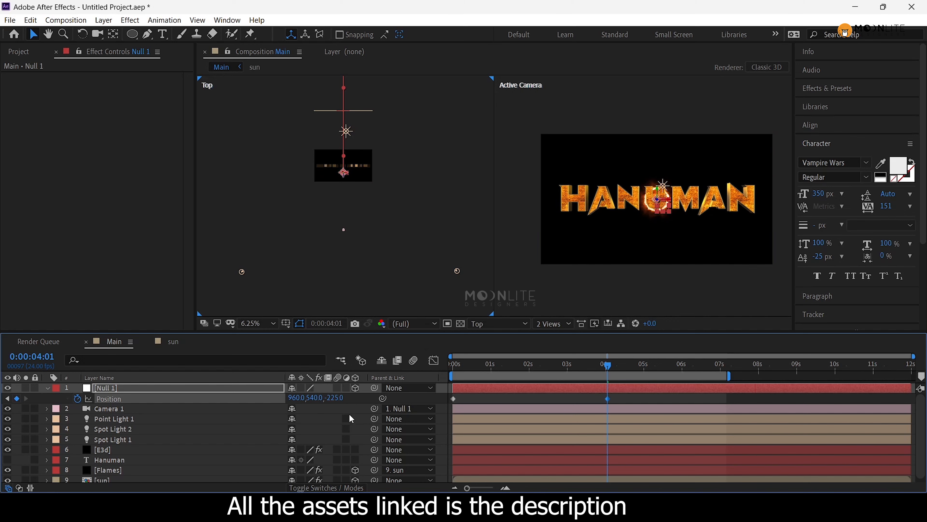
{"action": "left_click", "coordinate": [336, 397]}
{"action": "type", "text": "-5"}
{"action": "key", "text": "Return"}
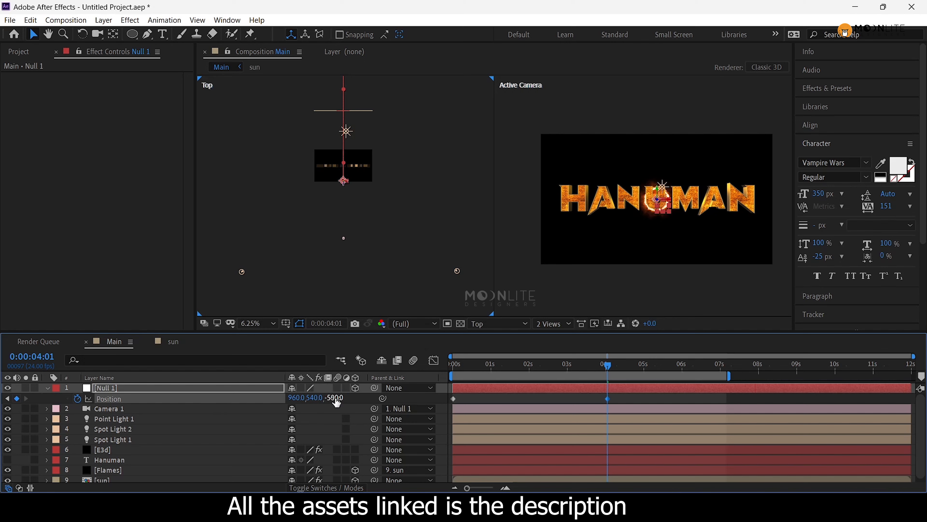
{"action": "left_click", "coordinate": [622, 401]}
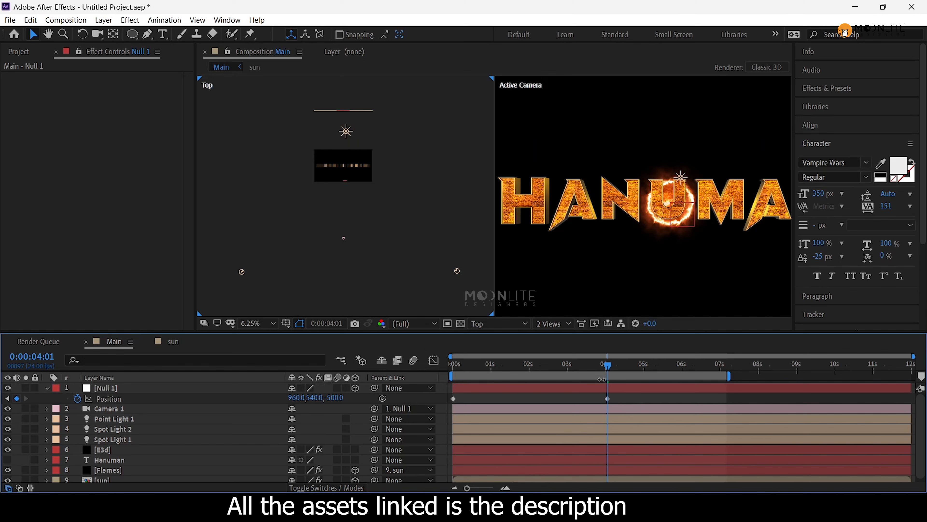
Step: Check the HANUMAN model's group in the Element scene setup and enable Multi-Object for Group 1 on the E3d layer
{"action": "left_click", "coordinate": [124, 449]}
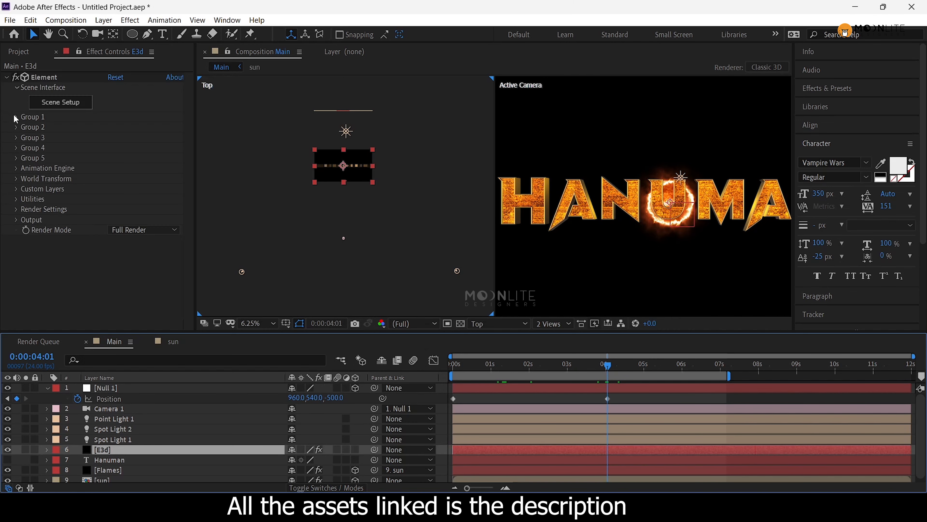
{"action": "left_click", "coordinate": [70, 105]}
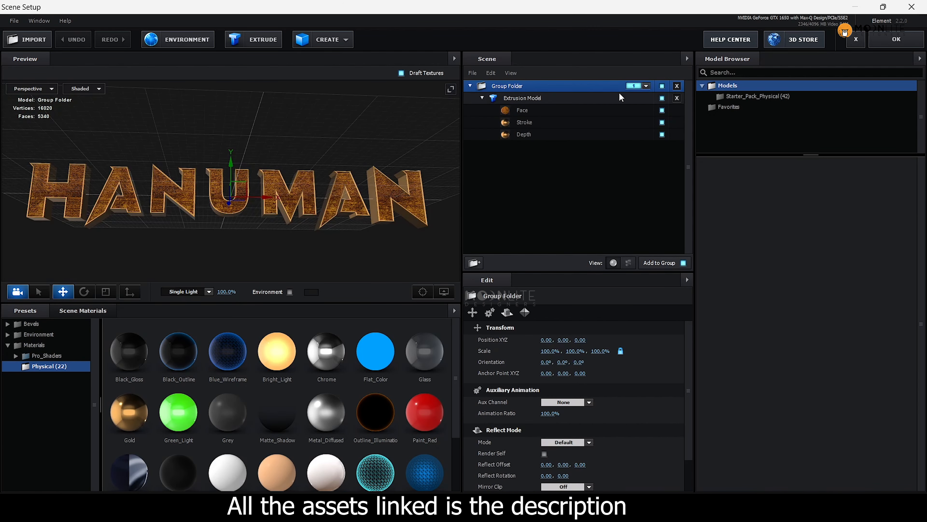
{"action": "left_click_drag", "start_coordinate": [285, 162], "coordinate": [432, 148]}
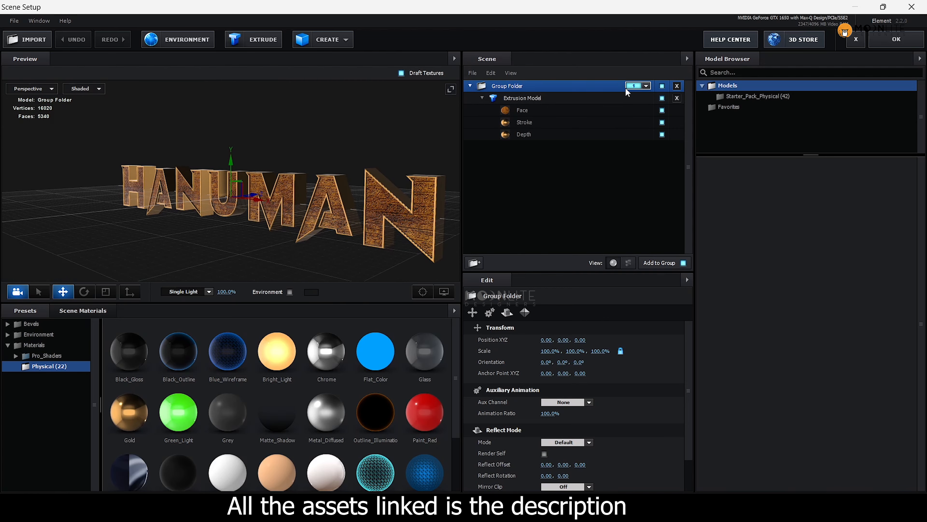
{"action": "left_click", "coordinate": [897, 40]}
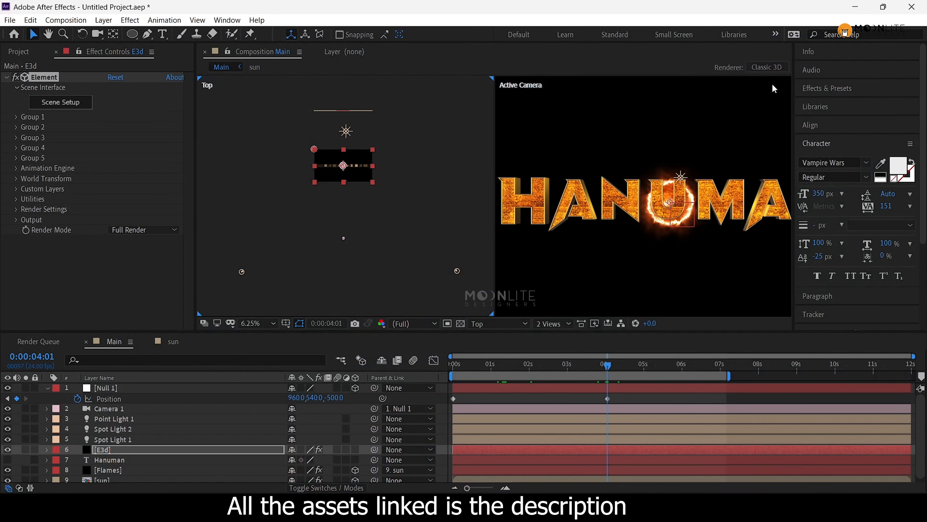
{"action": "left_click", "coordinate": [16, 117]}
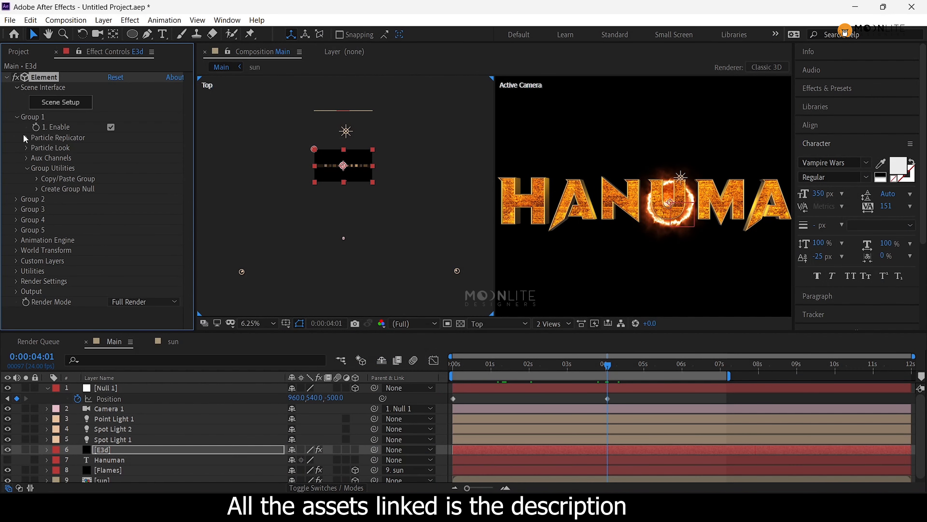
{"action": "left_click", "coordinate": [27, 169]}
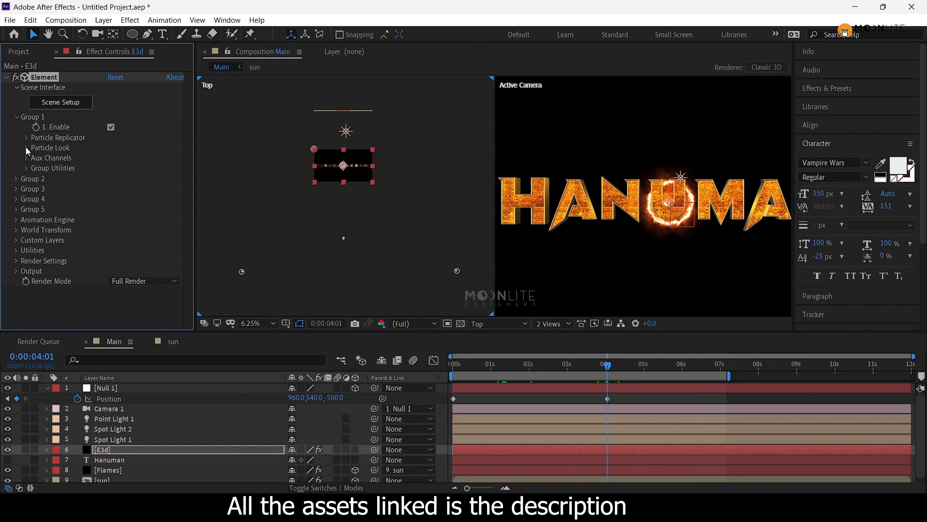
{"action": "left_click", "coordinate": [26, 148]}
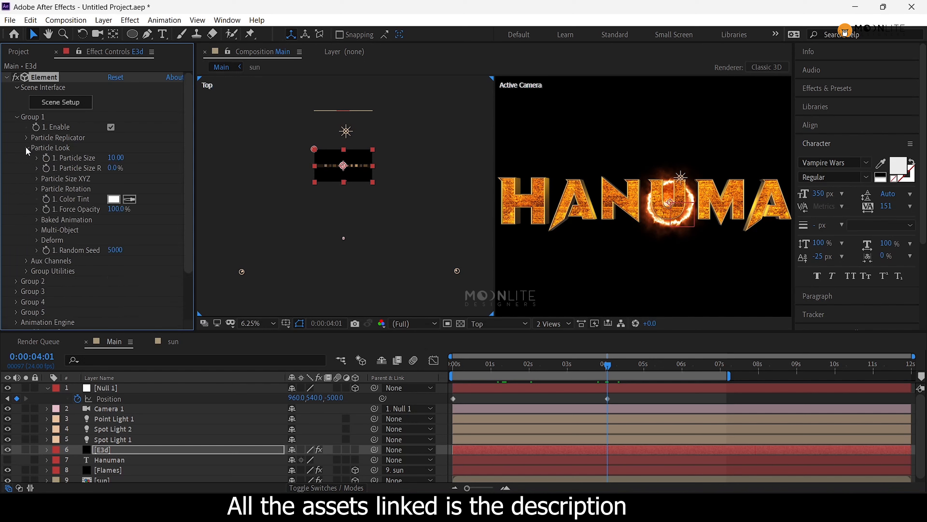
{"action": "left_click", "coordinate": [36, 229]}
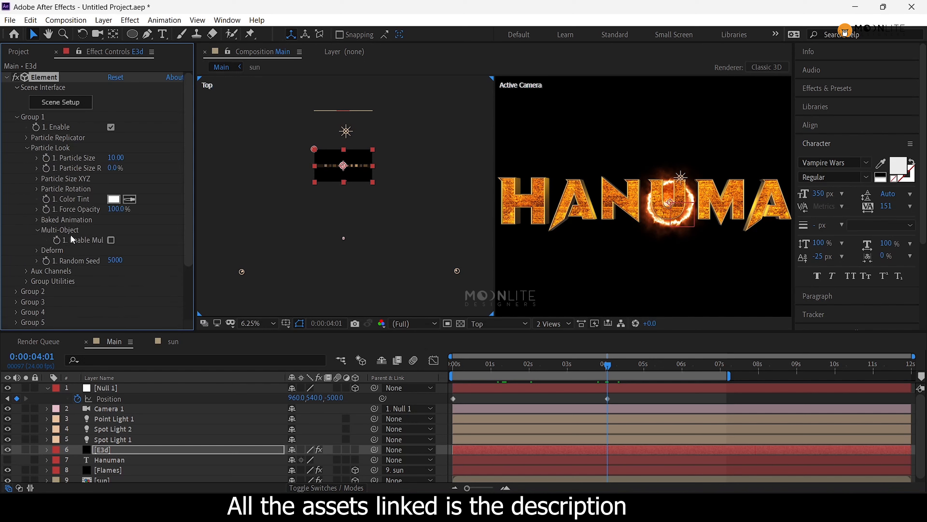
{"action": "left_click", "coordinate": [111, 240]}
{"action": "scroll", "coordinate": [112, 240], "scroll_direction": "down", "scroll_amount": 5}
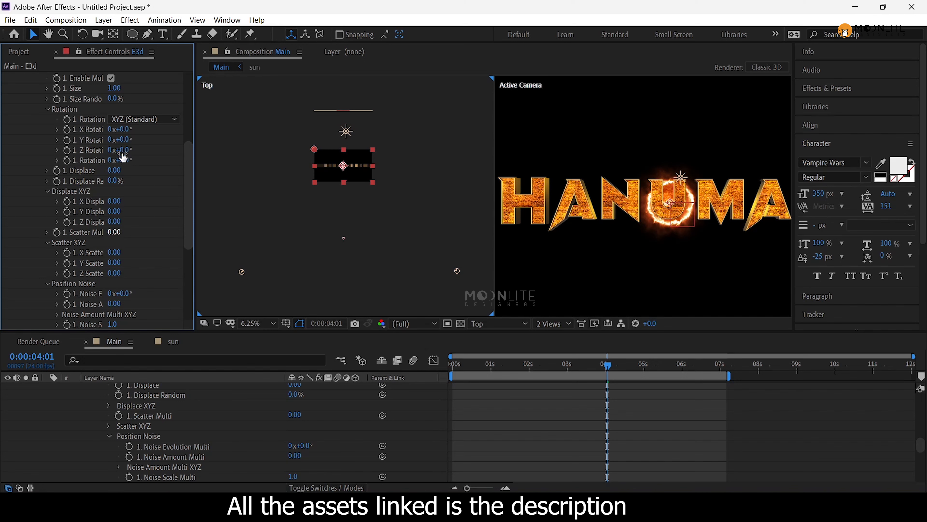
Step: Set Group 1's Multi-Object Rotation Random to 90° in the Element effect
{"action": "mouse_move", "coordinate": [126, 162]}
{"action": "left_mouse_down"}
{"action": "mouse_move", "coordinate": [157, 162]}
{"action": "mouse_move", "coordinate": [131, 161]}
{"action": "left_mouse_up"}
{"action": "left_click", "coordinate": [131, 161]}
{"action": "key", "text": "BackSpace"}
{"action": "type", "text": "0"}
{"action": "key", "text": "Return"}
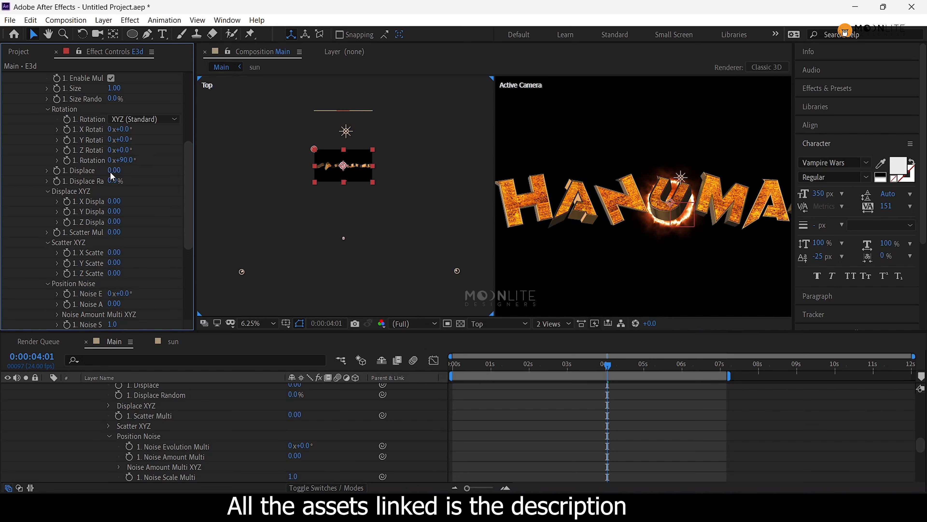
Step: Keyframe Group 1's Multi-Object X, Y and Z Rotation and Rotation Random at 0:00:04:01, and show the E3d layer's keyframed properties
{"action": "left_click", "coordinate": [67, 161]}
{"action": "scroll", "coordinate": [549, 430], "scroll_direction": "up", "scroll_amount": 5}
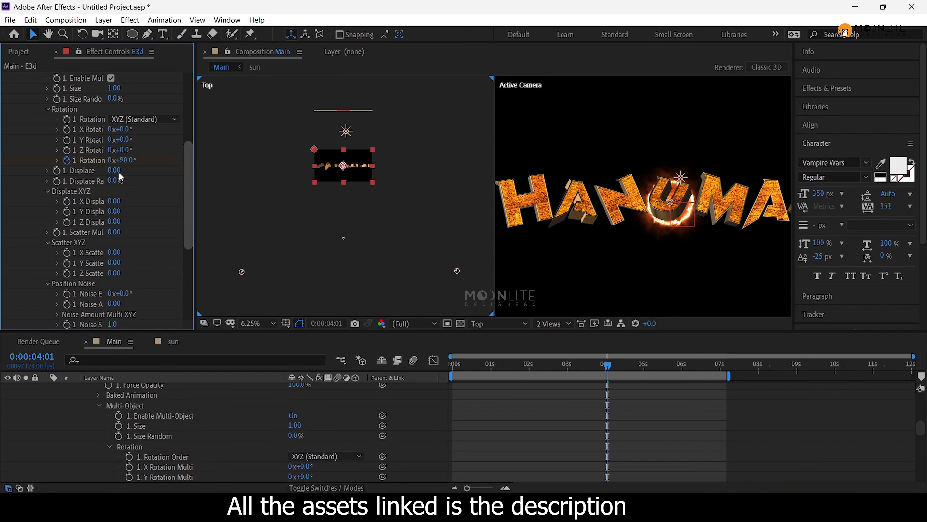
{"action": "left_click", "coordinate": [67, 129]}
{"action": "left_click", "coordinate": [67, 139]}
{"action": "left_click", "coordinate": [67, 150]}
{"action": "key", "text": "u"}
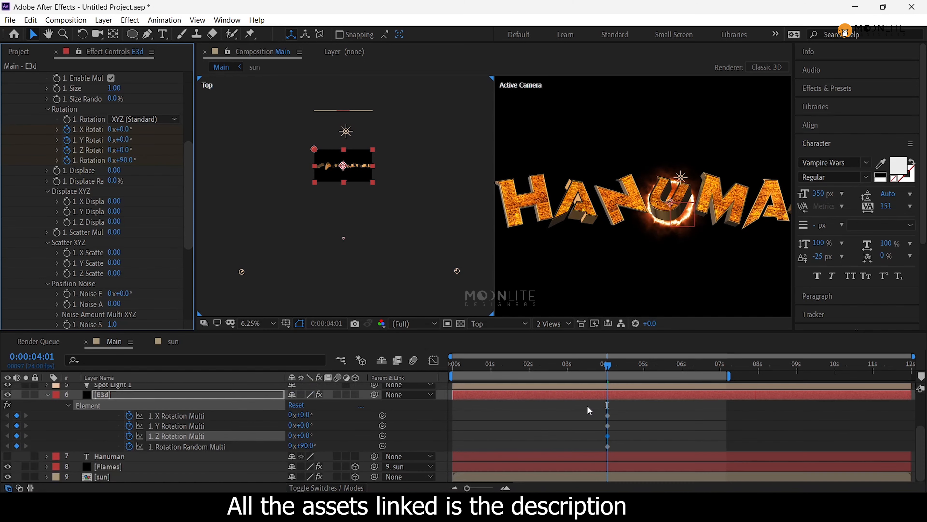
Step: Move Group 1's four Multi-Object rotation keyframes to 0:00:00:08 and reset Rotation Random to 0° at 0:00:04:01
{"action": "left_click", "coordinate": [631, 409]}
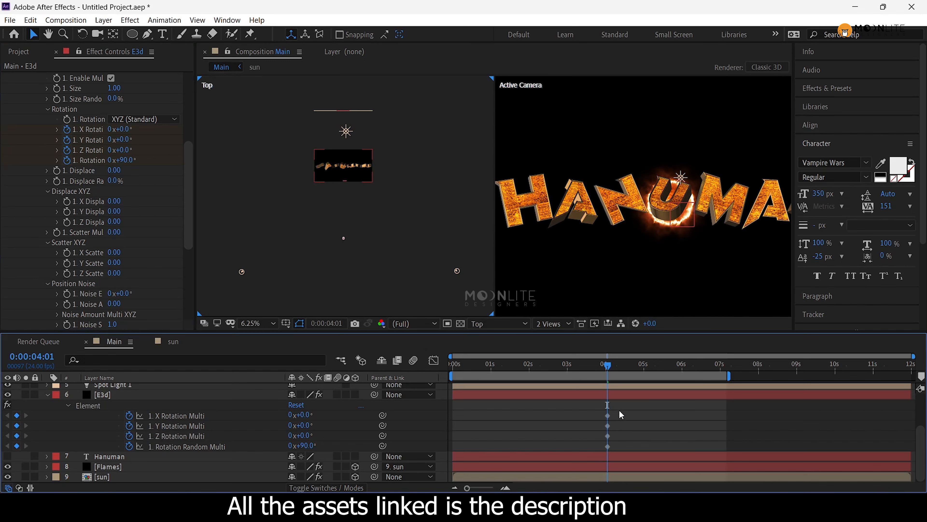
{"action": "left_click_drag", "start_coordinate": [619, 409], "coordinate": [599, 447]}
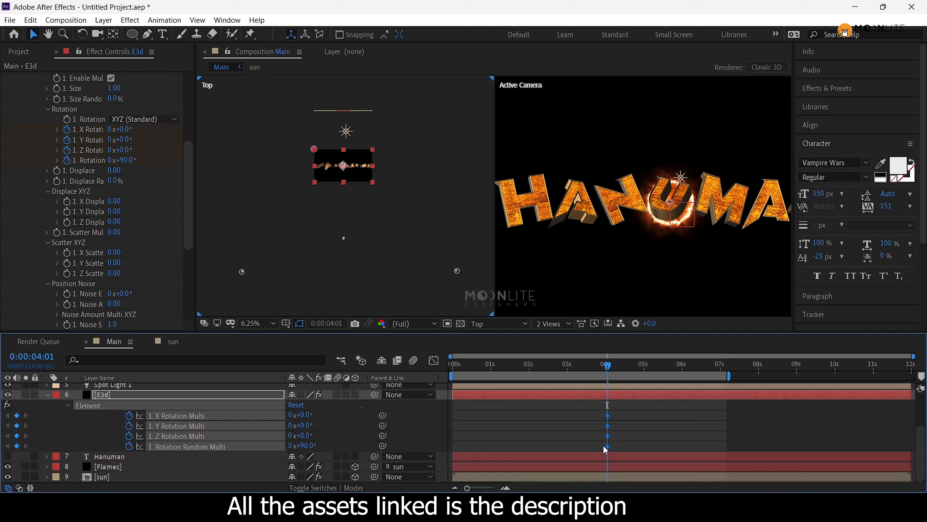
{"action": "left_click_drag", "start_coordinate": [536, 445], "coordinate": [456, 444]}
{"action": "right_click", "coordinate": [169, 446]}
{"action": "left_click", "coordinate": [200, 389]}
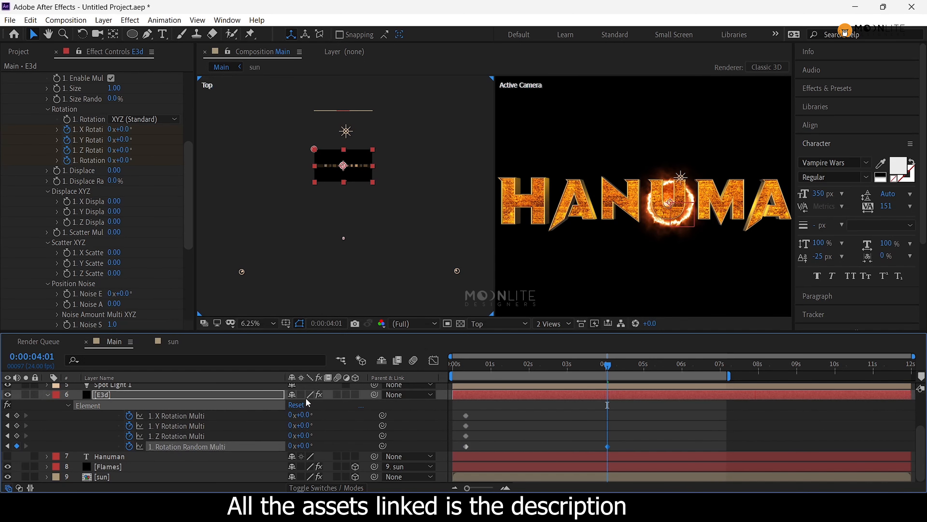
Step: Add 0° keyframes for Group 1's X, Y and Z Rotation Multi at 0:00:04:01
{"action": "left_click", "coordinate": [189, 435]}
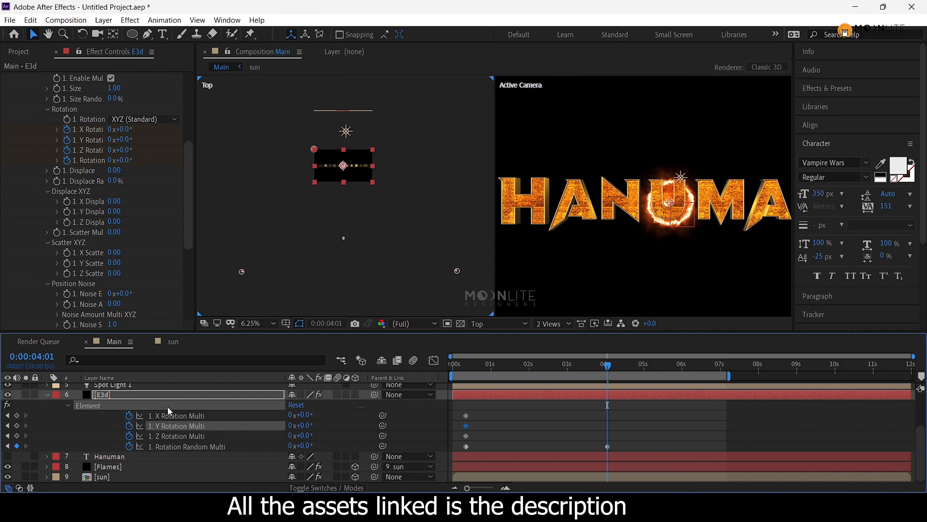
{"action": "left_click", "coordinate": [168, 416]}
{"action": "left_click", "coordinate": [17, 415]}
{"action": "left_click", "coordinate": [16, 426]}
{"action": "left_click", "coordinate": [16, 435]}
Step: Go to the keyframes at 0:00:00:08 and show the whole HANUMAN title in a Front view beside the active camera
{"action": "left_click", "coordinate": [469, 365]}
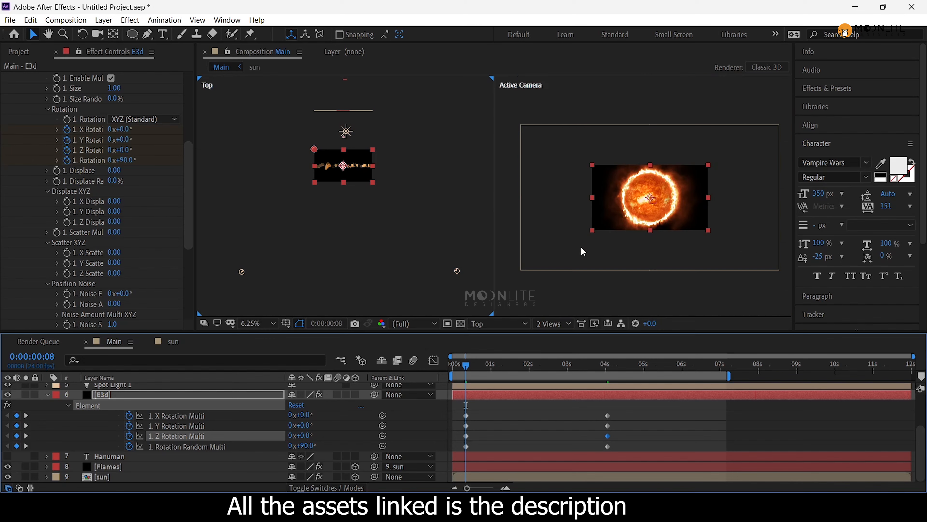
{"action": "scroll", "coordinate": [342, 195], "scroll_direction": "up", "scroll_amount": 1}
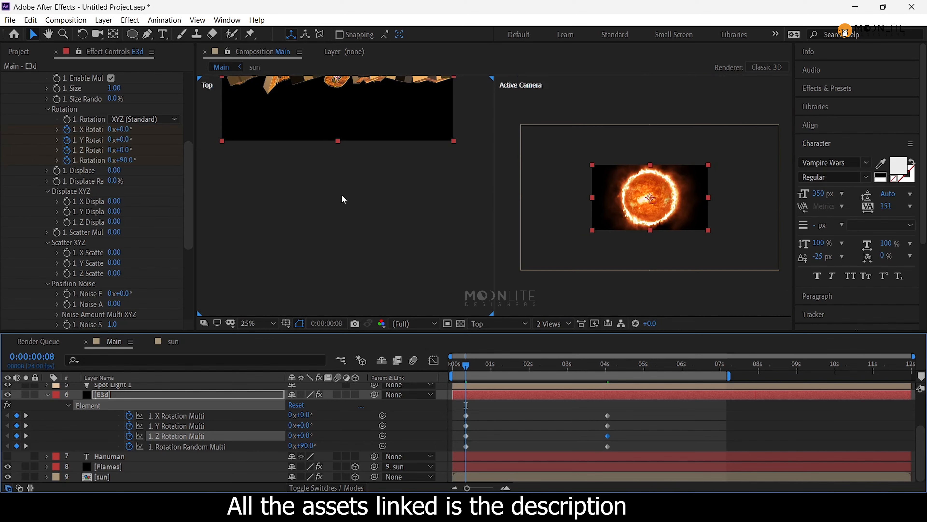
{"action": "scroll", "coordinate": [341, 179], "scroll_direction": "up", "scroll_amount": 1}
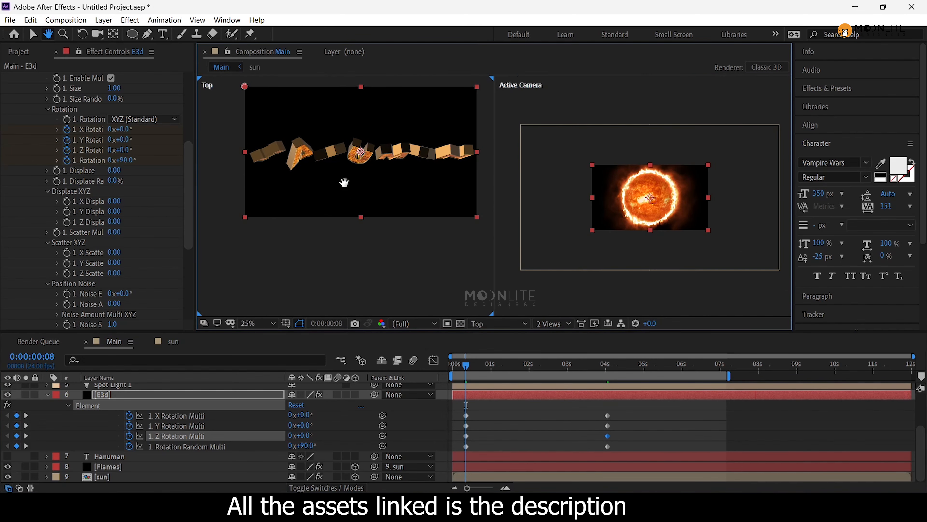
{"action": "left_click", "coordinate": [346, 259]}
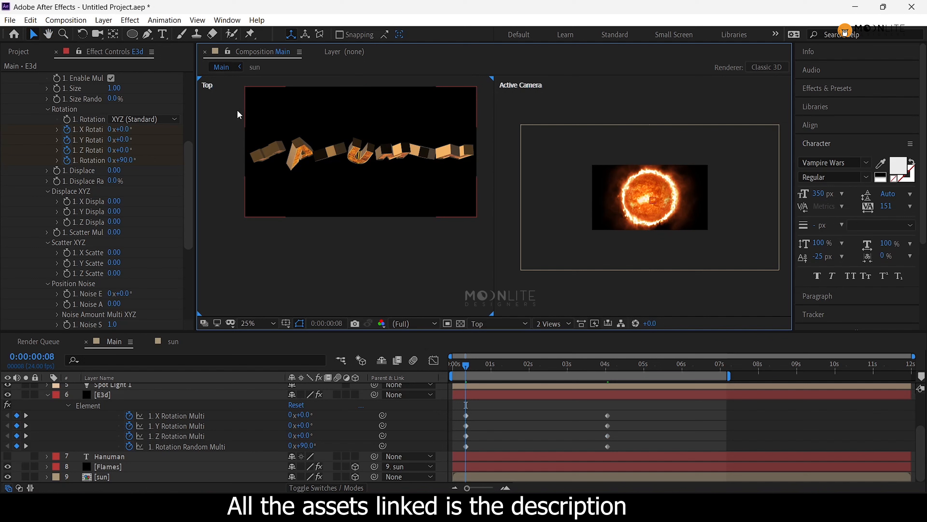
{"action": "left_click", "coordinate": [499, 323]}
{"action": "left_click", "coordinate": [497, 367]}
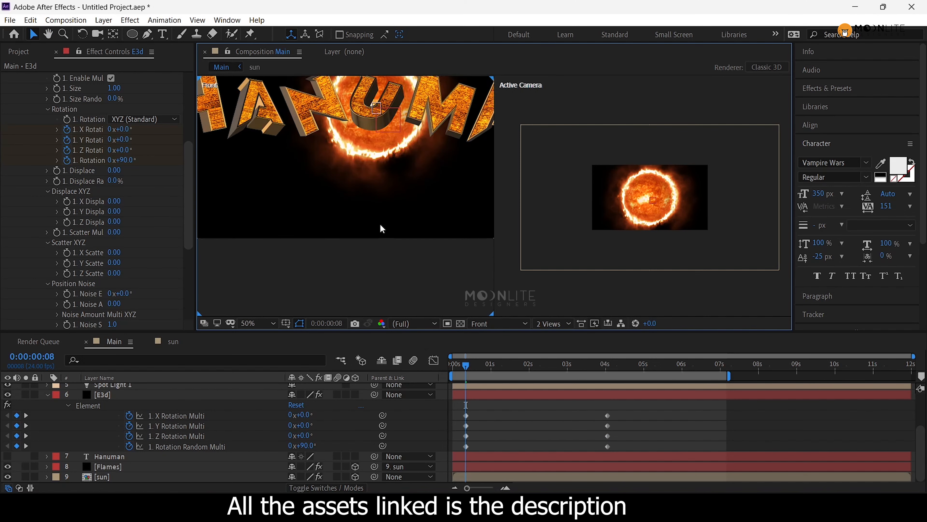
{"action": "scroll", "coordinate": [346, 234], "scroll_direction": "up", "scroll_amount": 1}
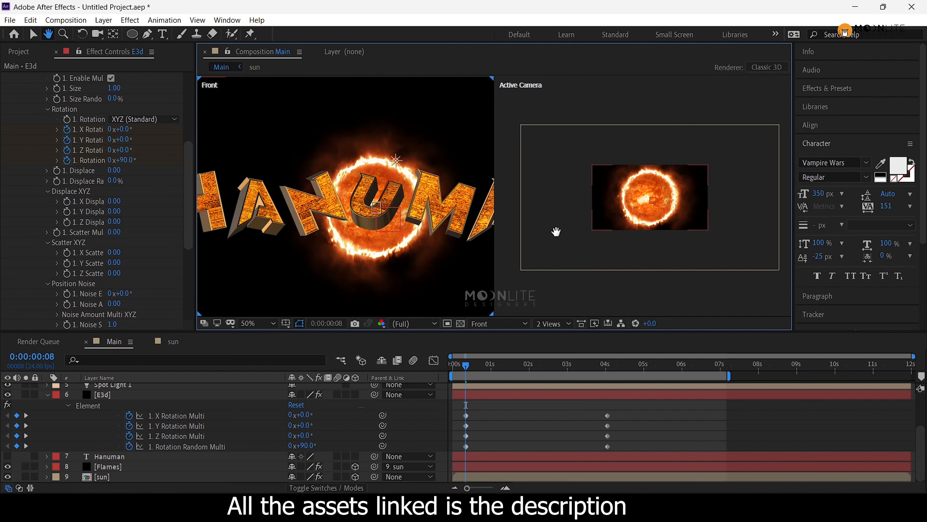
{"action": "scroll", "coordinate": [316, 217], "scroll_direction": "down", "scroll_amount": 1}
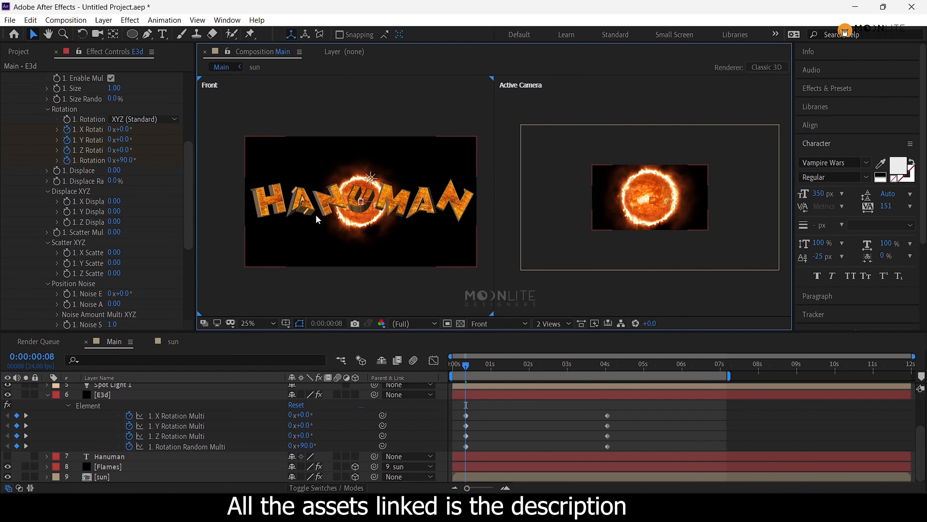
Step: Set Rotation Multi to X -30°, Y 28° and Z 12° at 0:00:00:08 and preview the motion up to 0:00:04:01
{"action": "left_click_drag", "start_coordinate": [299, 436], "coordinate": [319, 433]}
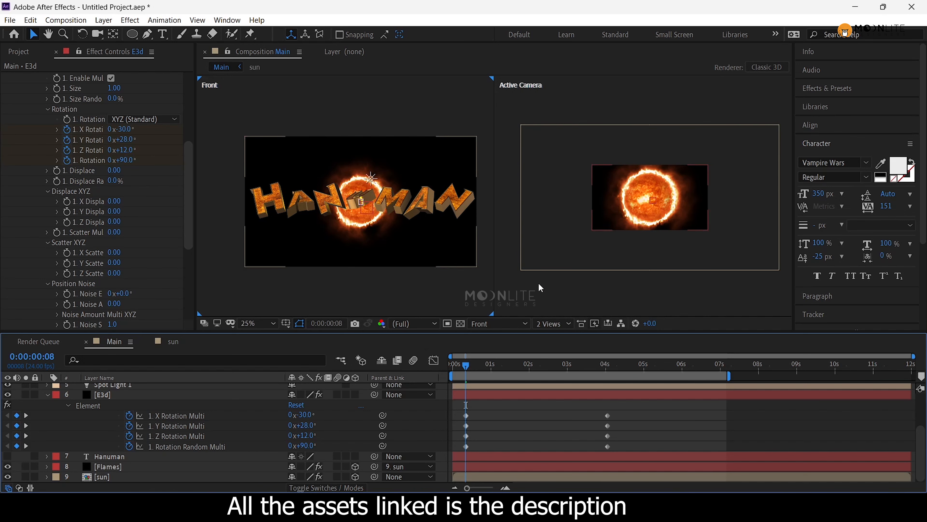
{"action": "left_click", "coordinate": [503, 367]}
{"action": "left_click_drag", "start_coordinate": [504, 369], "coordinate": [608, 365]}
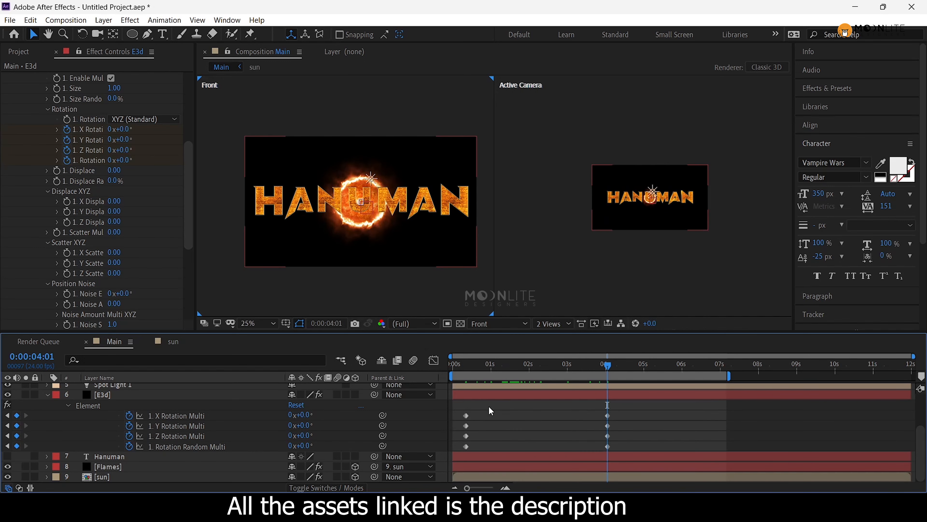
Step: Stagger the first rotation keyframes, placing Z shortly after 1 second, Y after 2 seconds and X after 3 seconds, and preview the motion
{"action": "left_click_drag", "start_coordinate": [474, 411], "coordinate": [502, 419]}
{"action": "left_click", "coordinate": [531, 418]}
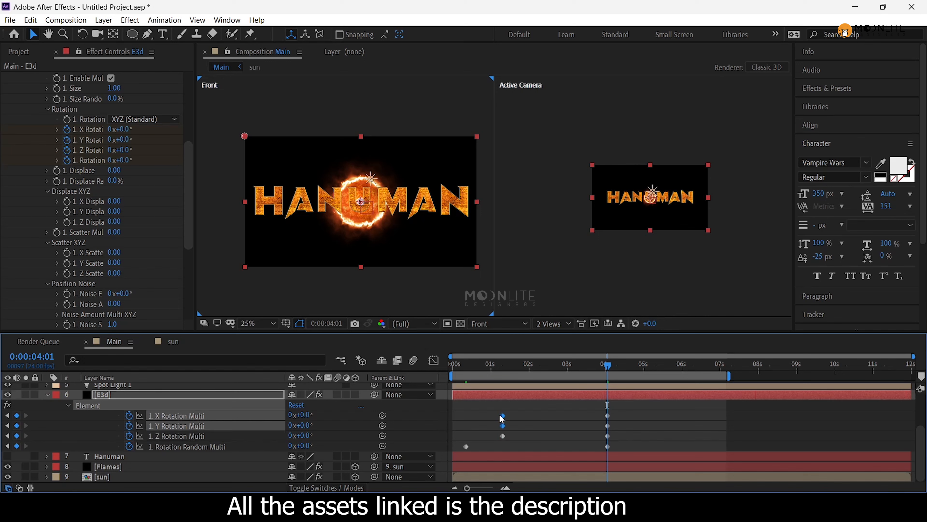
{"action": "left_click", "coordinate": [528, 426]}
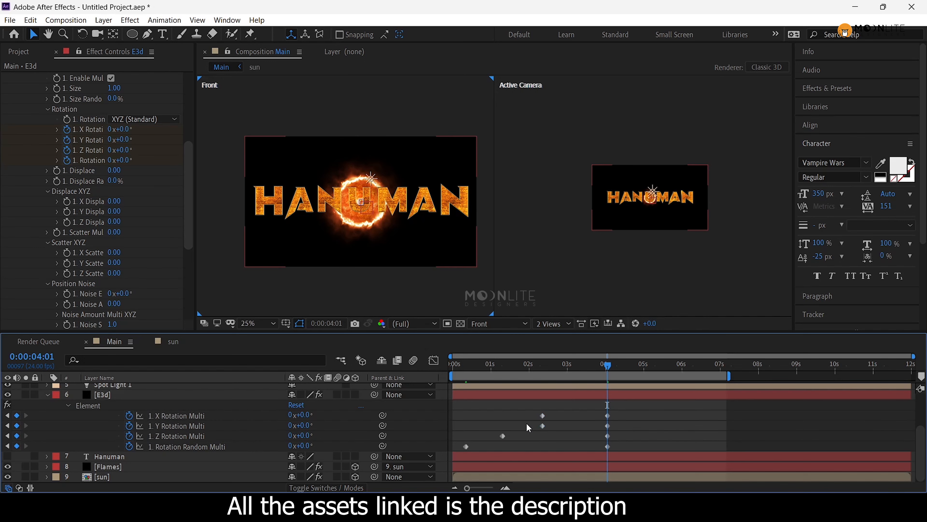
{"action": "left_click", "coordinate": [543, 416]}
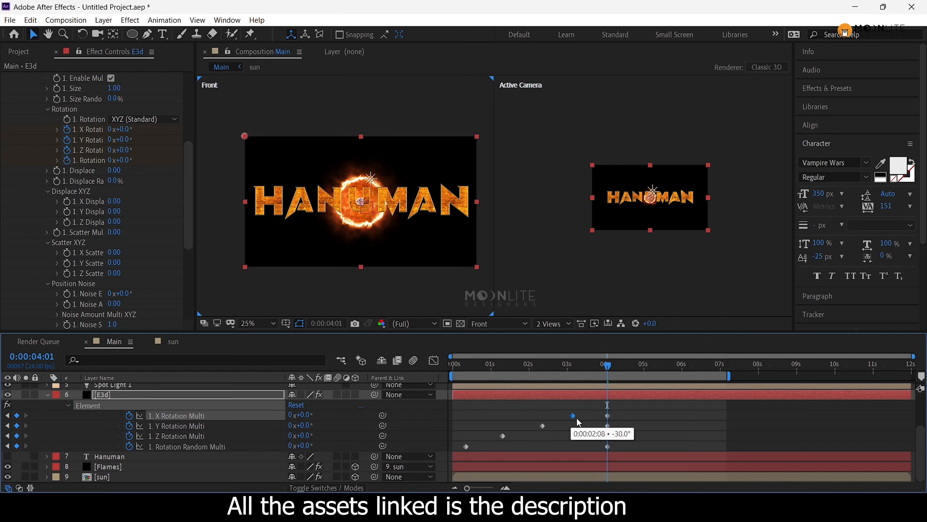
{"action": "left_click", "coordinate": [565, 372]}
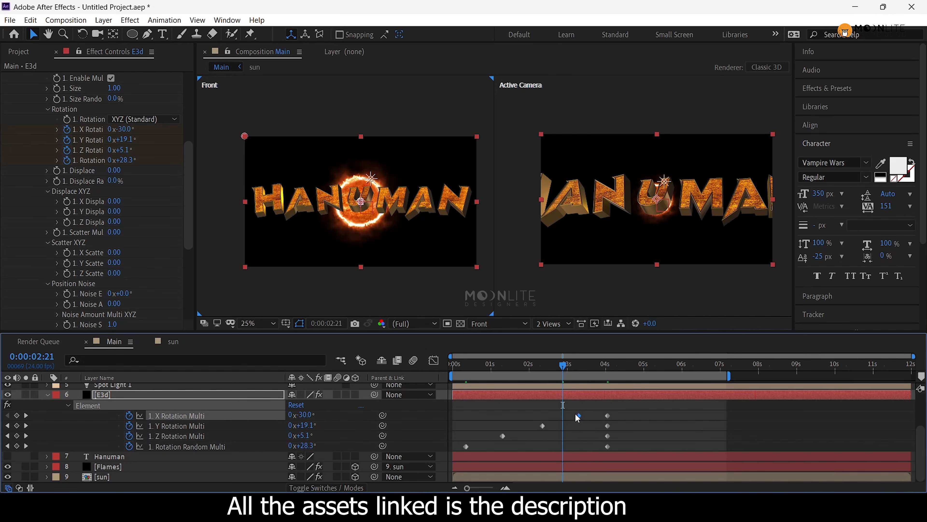
{"action": "left_click_drag", "start_coordinate": [572, 368], "coordinate": [615, 377]}
Step: Preview the camera pull-back in a single active camera view from the start to 0:00:01:12, with the E3d properties collapsed
{"action": "left_click", "coordinate": [562, 323]}
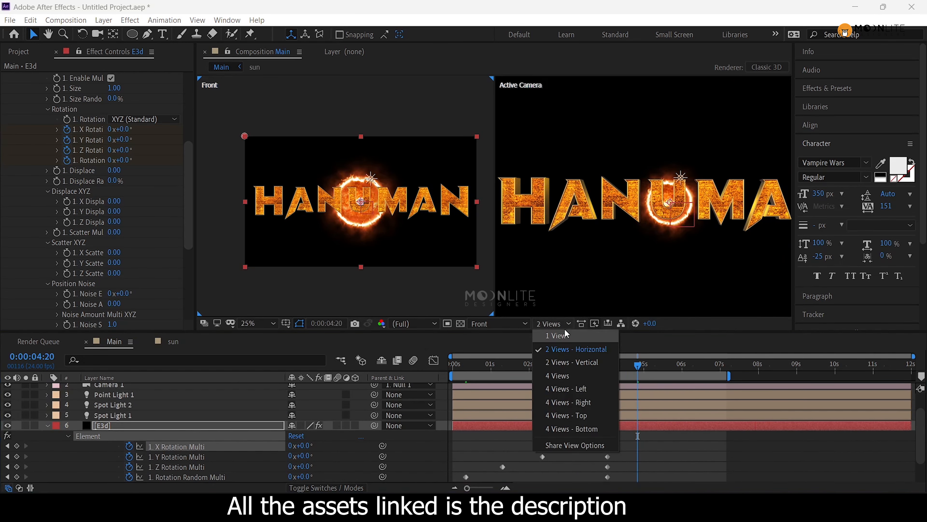
{"action": "left_click", "coordinate": [551, 337]}
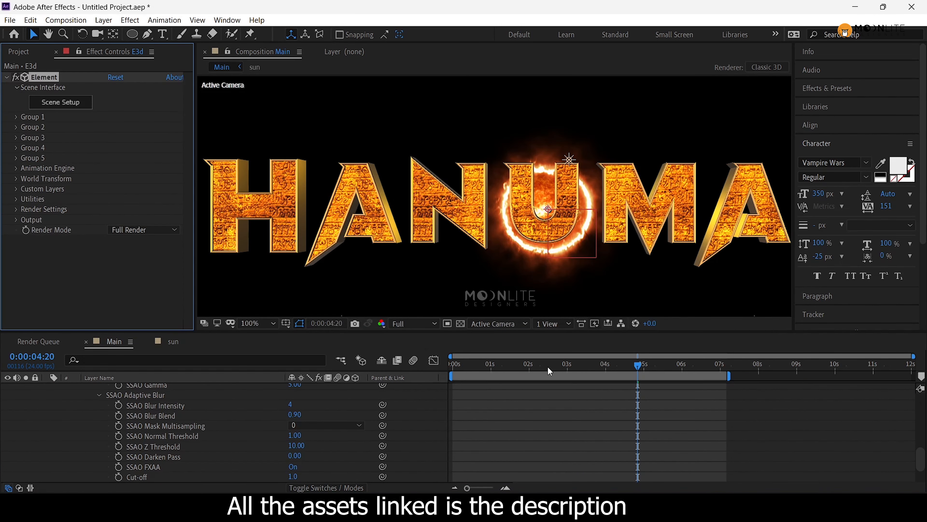
{"action": "left_click_drag", "start_coordinate": [548, 367], "coordinate": [446, 379]}
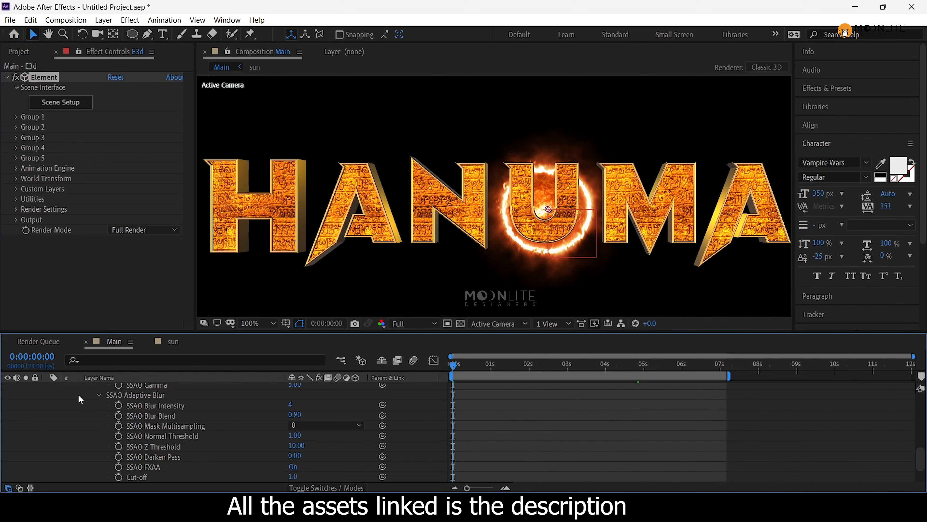
{"action": "scroll", "coordinate": [77, 399], "scroll_direction": "up", "scroll_amount": 10}
{"action": "left_click", "coordinate": [47, 450]}
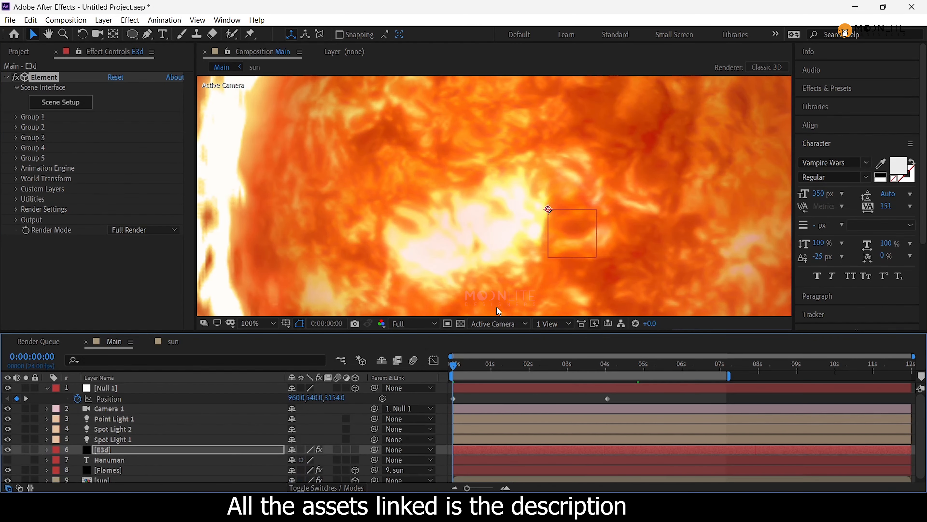
{"action": "scroll", "coordinate": [502, 258], "scroll_direction": "down", "scroll_amount": 4}
{"action": "left_click_drag", "start_coordinate": [470, 366], "coordinate": [512, 372]}
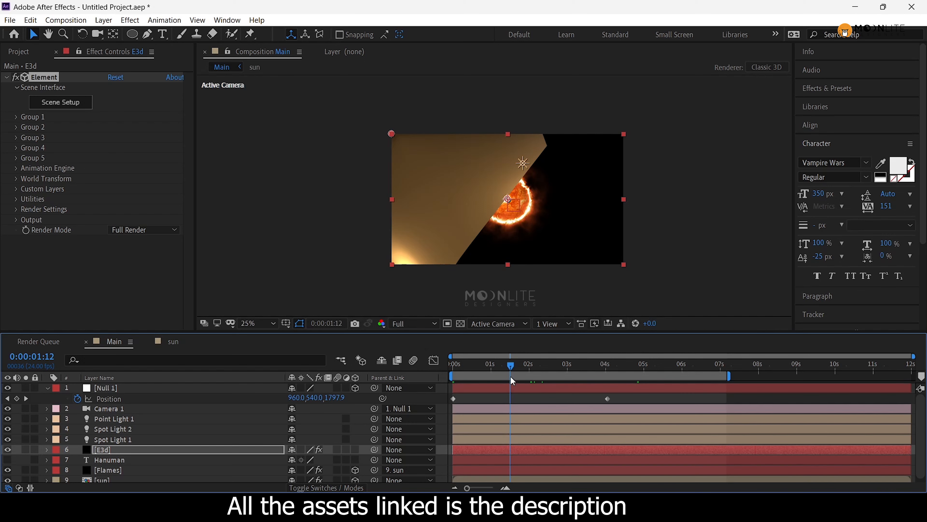
Step: Move the sun layer along Z closer to the letters, using a Top view beside the active camera
{"action": "scroll", "coordinate": [515, 396], "scroll_direction": "down", "scroll_amount": 1}
{"action": "left_click", "coordinate": [506, 479]}
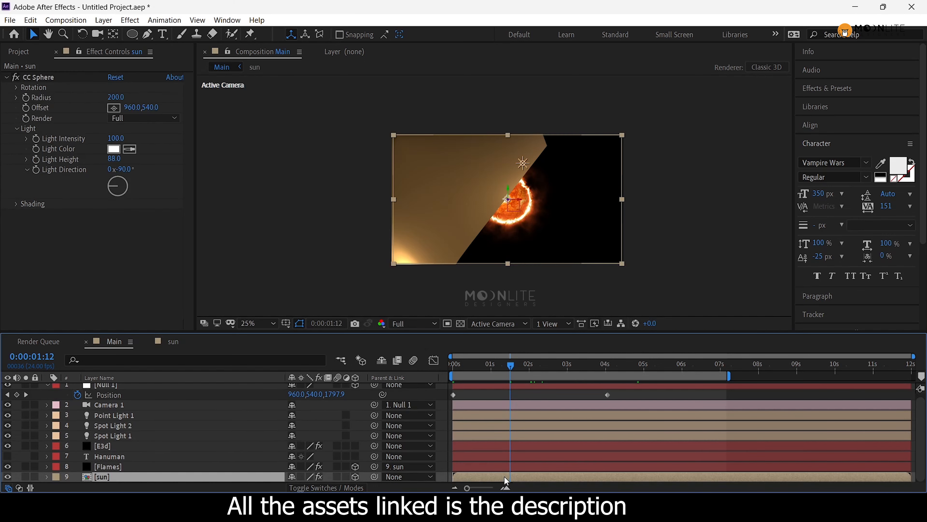
{"action": "left_click", "coordinate": [553, 324]}
{"action": "left_click", "coordinate": [559, 349]}
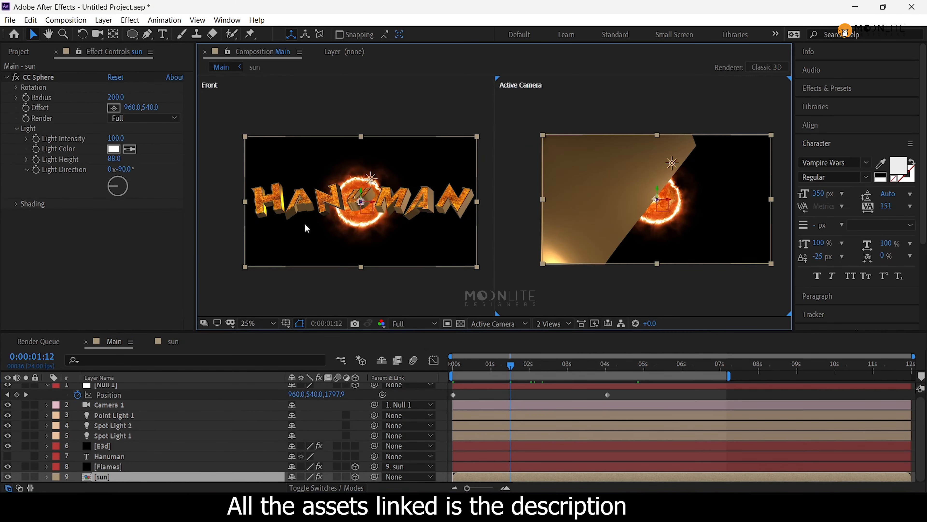
{"action": "left_click", "coordinate": [305, 228]}
{"action": "left_click", "coordinate": [499, 324]}
{"action": "scroll", "coordinate": [366, 226], "scroll_direction": "down", "scroll_amount": 1}
{"action": "left_click", "coordinate": [354, 89]}
{"action": "left_click", "coordinate": [190, 477]}
{"action": "left_click_drag", "start_coordinate": [353, 94], "coordinate": [353, 130]}
Step: Lower the null's Position Z at 0:00:00:00 and preview the camera move up to 0:00:04:12
{"action": "left_click", "coordinate": [453, 365]}
{"action": "left_click_drag", "start_coordinate": [337, 395], "coordinate": [314, 394]}
{"action": "left_click_drag", "start_coordinate": [454, 367], "coordinate": [625, 379]}
{"action": "left_click", "coordinate": [630, 397]}
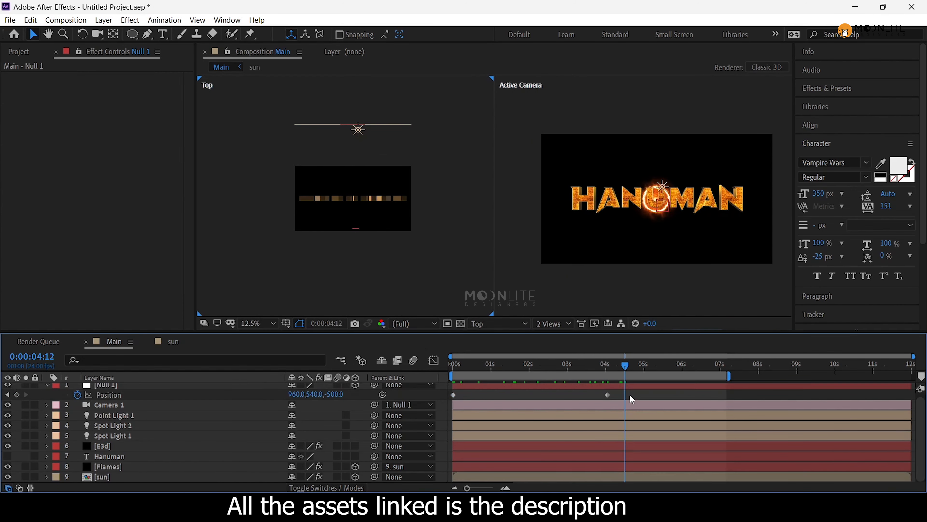
Step: Pre-compose all layers of the Main composition into a new composition named hanuman_01
{"action": "scroll", "coordinate": [702, 225], "scroll_direction": "up", "scroll_amount": 3}
{"action": "scroll", "coordinate": [692, 222], "scroll_direction": "down", "scroll_amount": 1}
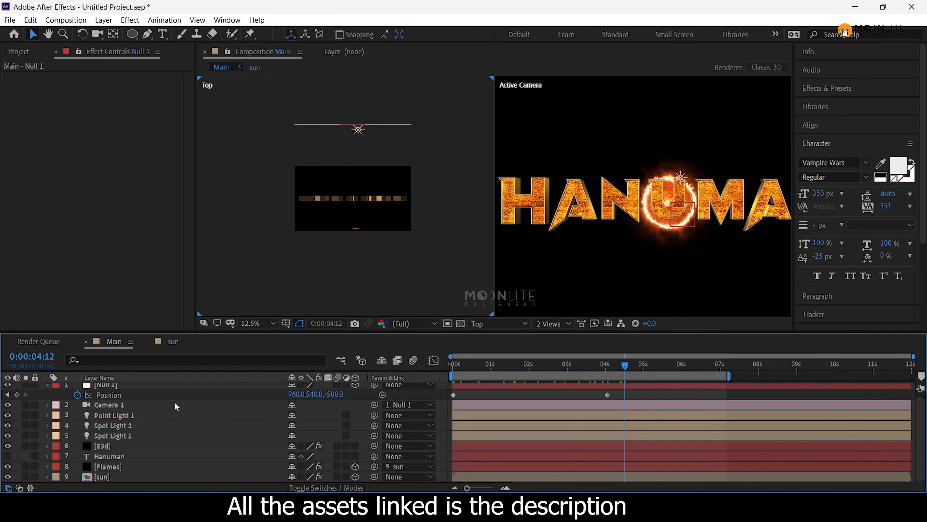
{"action": "left_click", "coordinate": [50, 387]}
{"action": "key", "text": "ctrl+a"}
{"action": "key", "text": "ctrl+shift+c"}
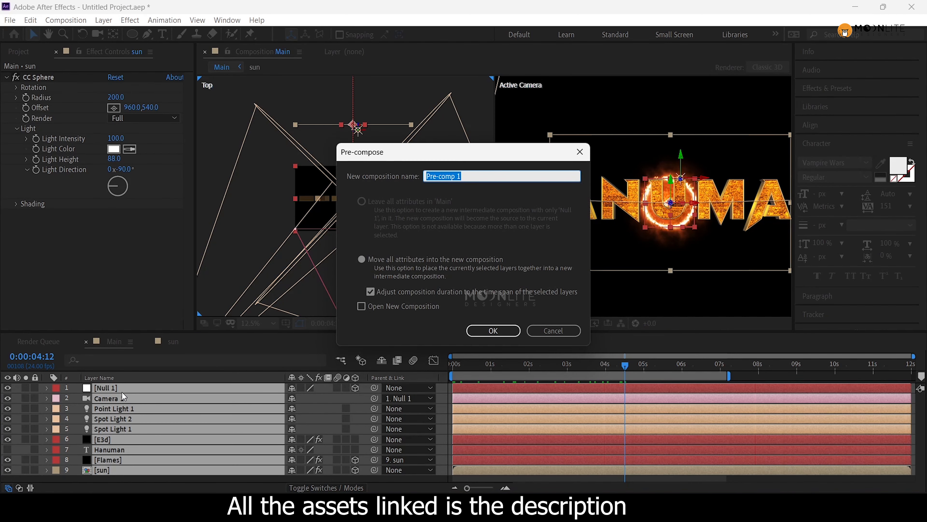
{"action": "type", "text": "hanuman_01"}
{"action": "key", "text": "Return"}
Step: Return the composition viewer to a single view, magnified to 25%, and deselect the pre-composed layer
{"action": "scroll", "coordinate": [640, 203], "scroll_direction": "down", "scroll_amount": 2}
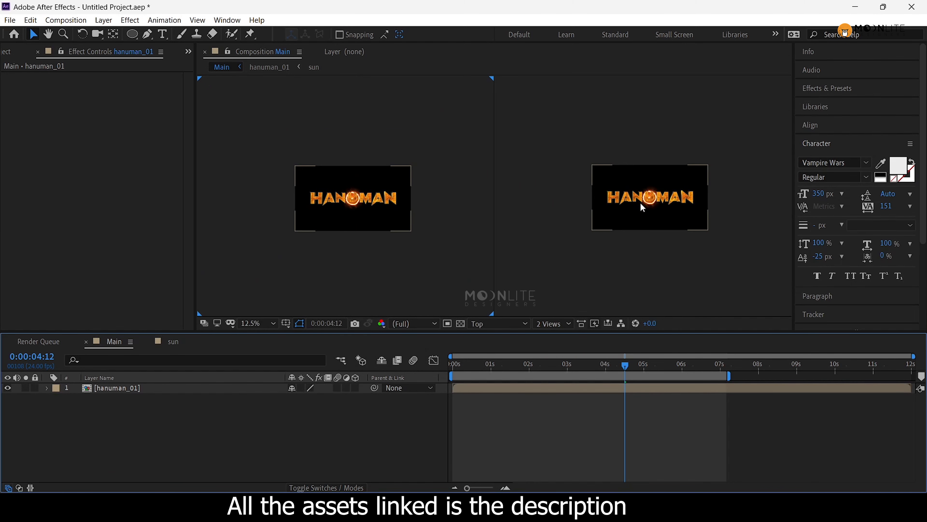
{"action": "left_click", "coordinate": [552, 323]}
{"action": "left_click", "coordinate": [566, 335]}
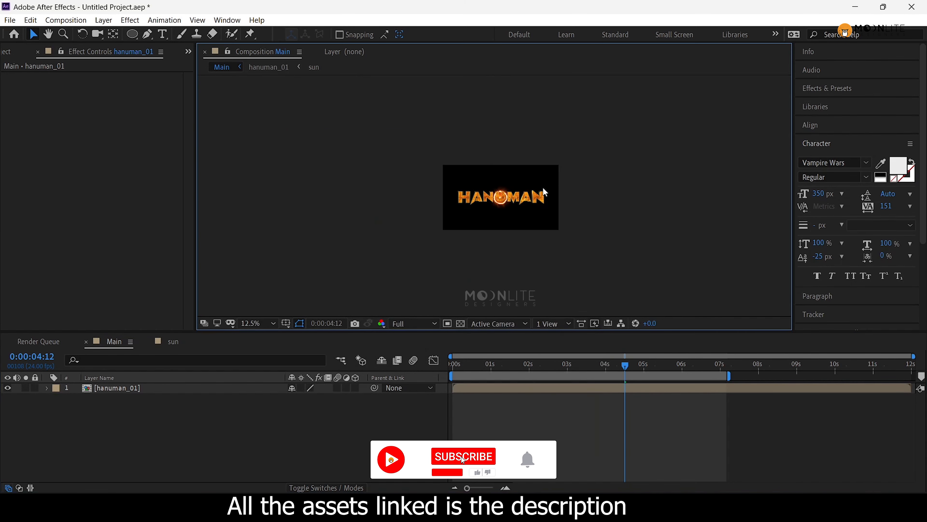
{"action": "scroll", "coordinate": [491, 216], "scroll_direction": "up", "scroll_amount": 1}
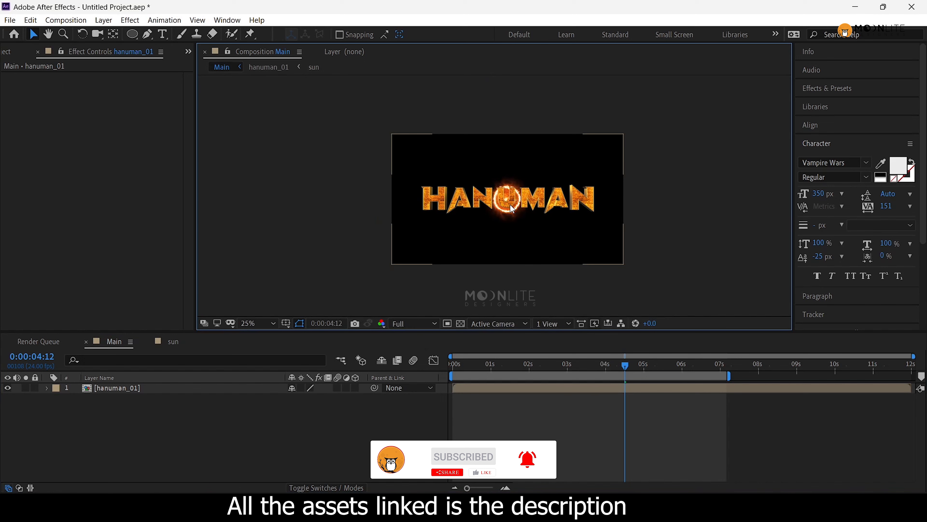
{"action": "left_click", "coordinate": [282, 423]}
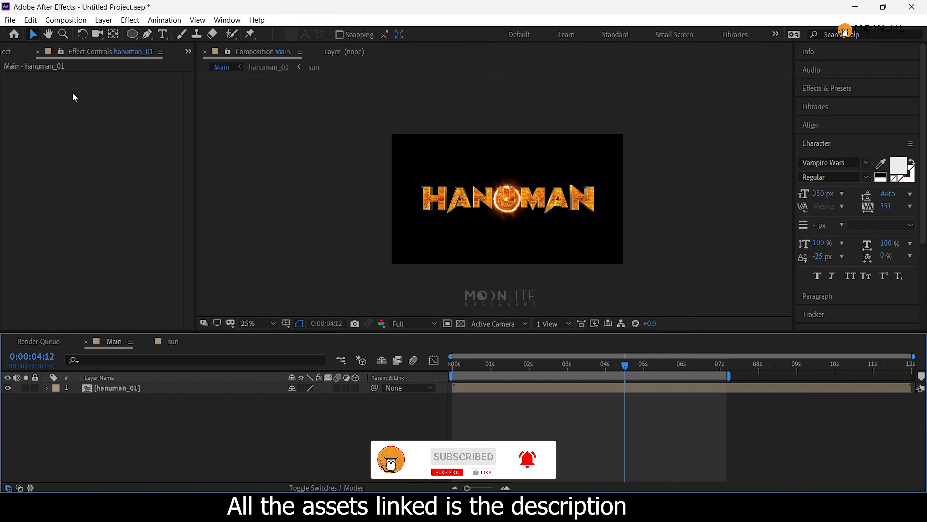
Step: Add 2k_earth_daymap.jpg to the Main composition above hanuman_01 and pre-compose it as a composition named earth
{"action": "left_click", "coordinate": [7, 55]}
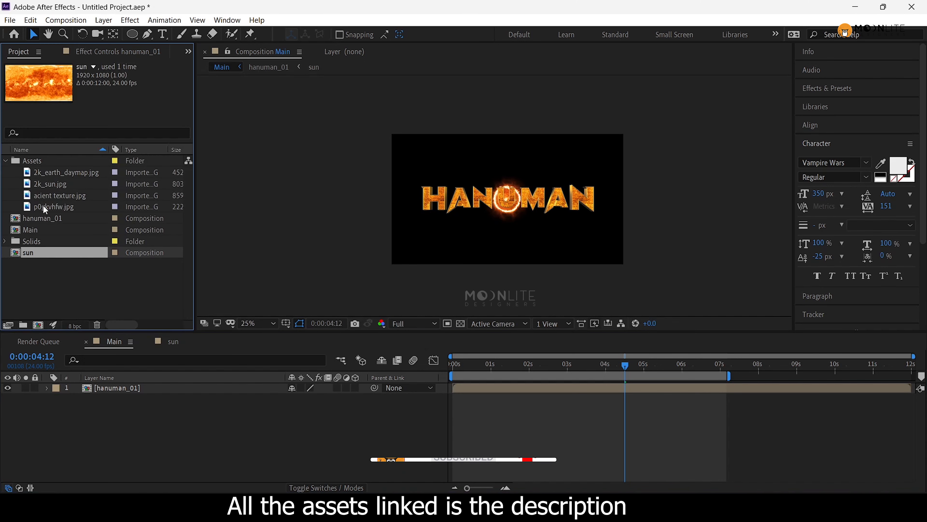
{"action": "left_click", "coordinate": [56, 174]}
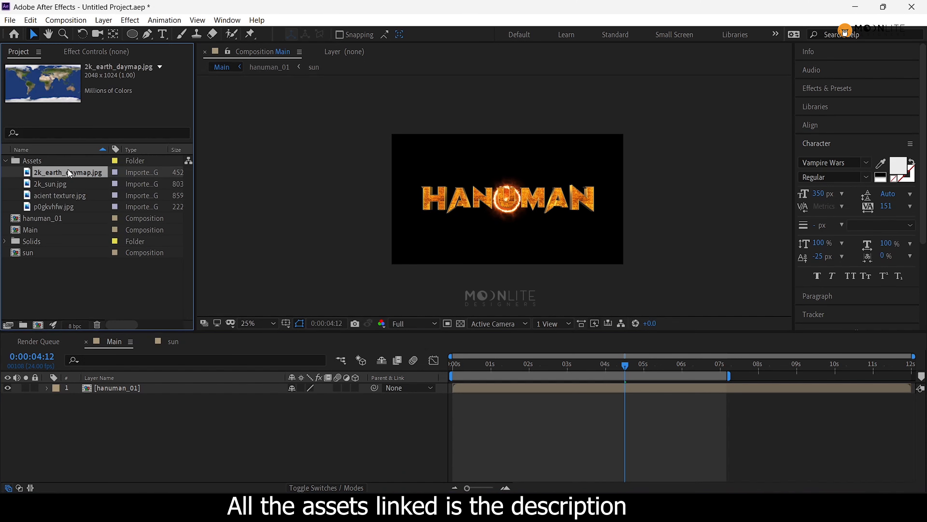
{"action": "left_click_drag", "start_coordinate": [85, 351], "coordinate": [92, 386]}
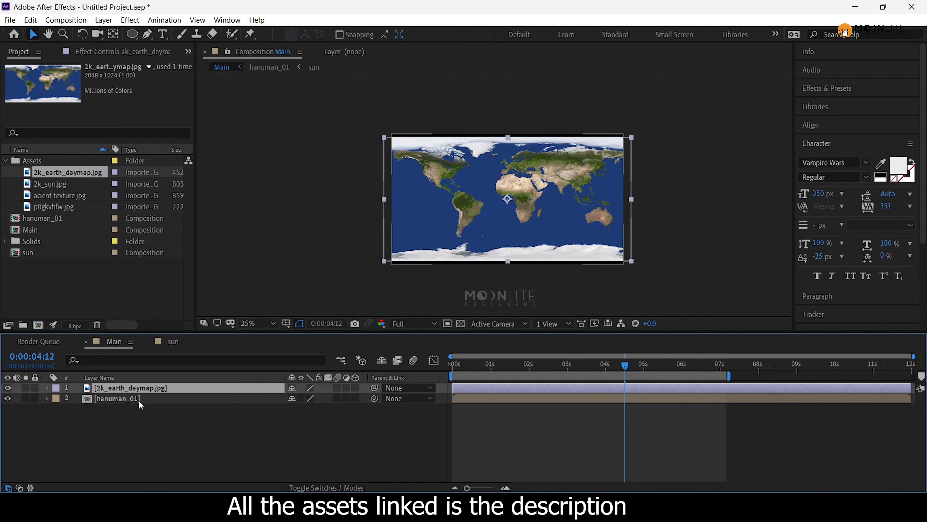
{"action": "key", "text": "ctrl+shift+c"}
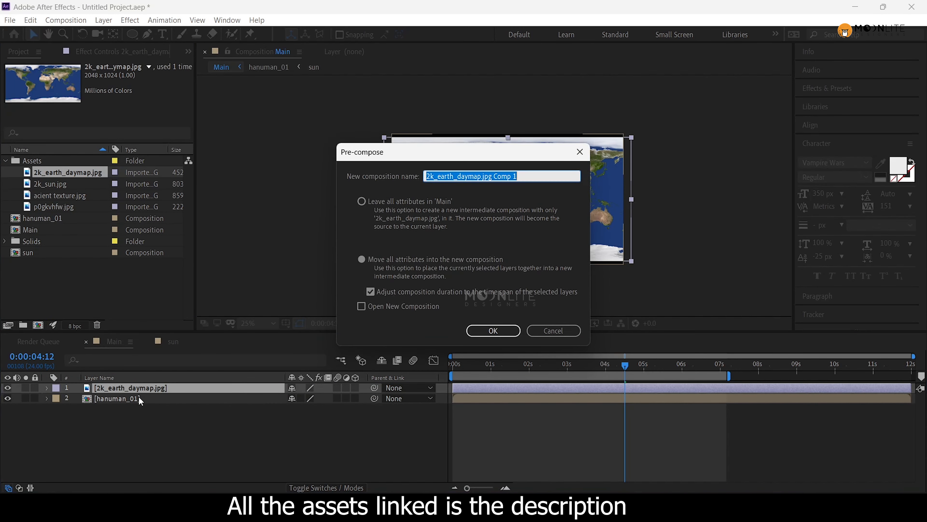
{"action": "type", "text": "earth"}
{"action": "key", "text": "Return"}
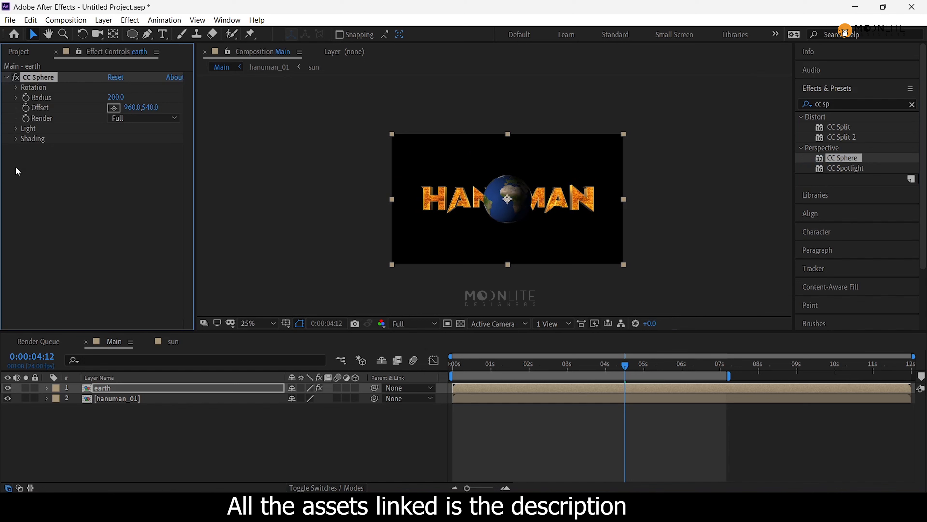
Step: Set the earth layer's CC Sphere Radius to 650, Light Height to 65 and Light Direction to -85°
{"action": "left_click", "coordinate": [114, 93]}
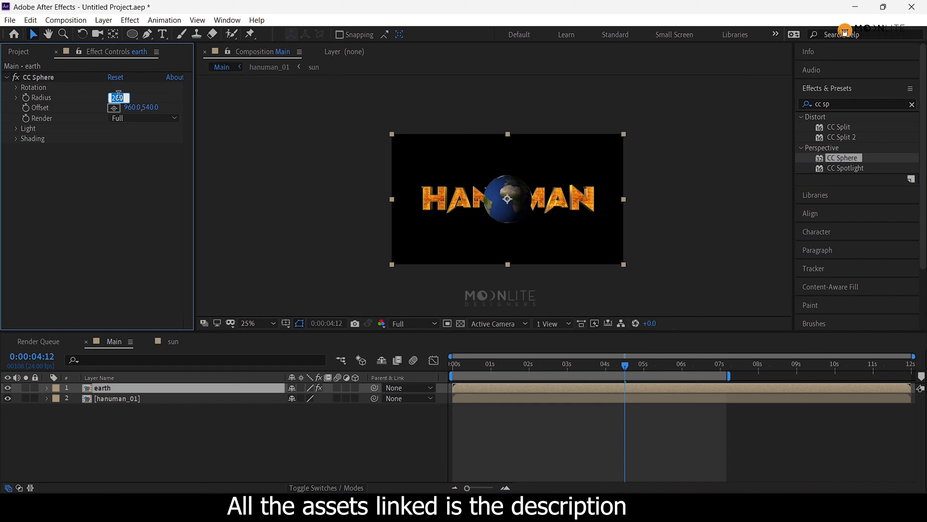
{"action": "key", "text": "Return"}
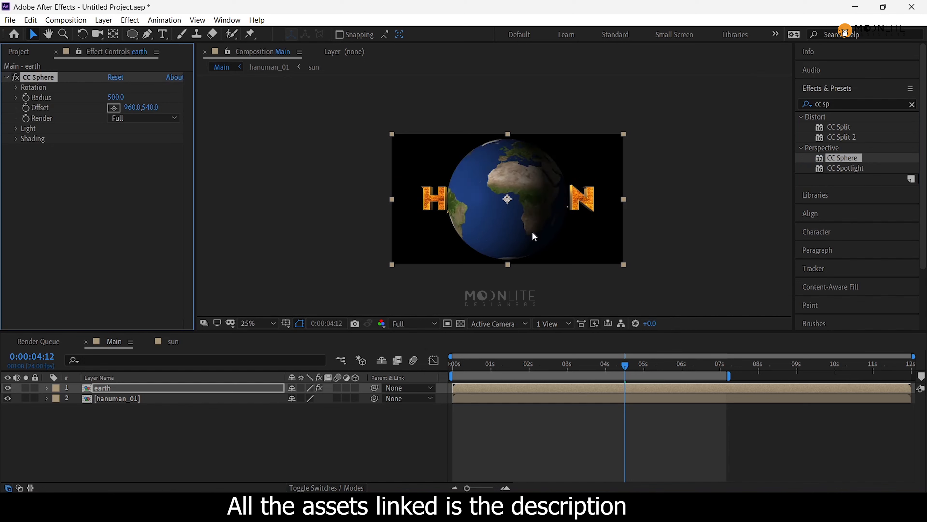
{"action": "left_click", "coordinate": [116, 97]}
{"action": "type", "text": "650"}
{"action": "key", "text": "Return"}
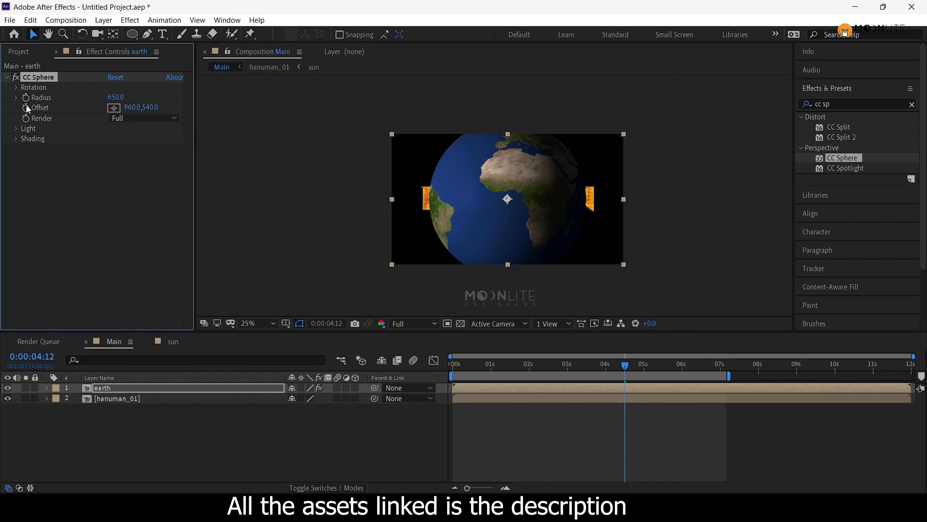
{"action": "left_click", "coordinate": [17, 130]}
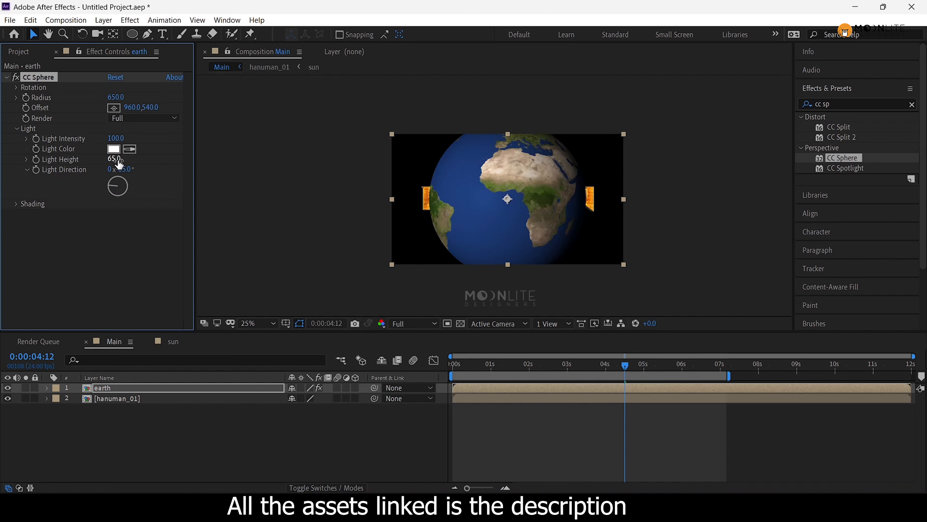
Step: Shift the earth layer in time to start at 0:00:04:01, with the current time there and the layer visible
{"action": "left_click", "coordinate": [562, 377]}
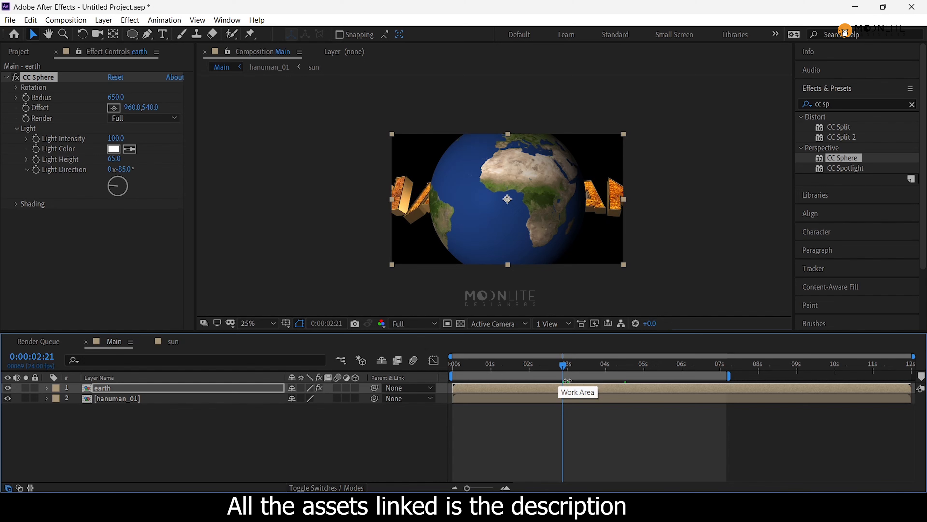
{"action": "left_click_drag", "start_coordinate": [567, 383], "coordinate": [713, 386]}
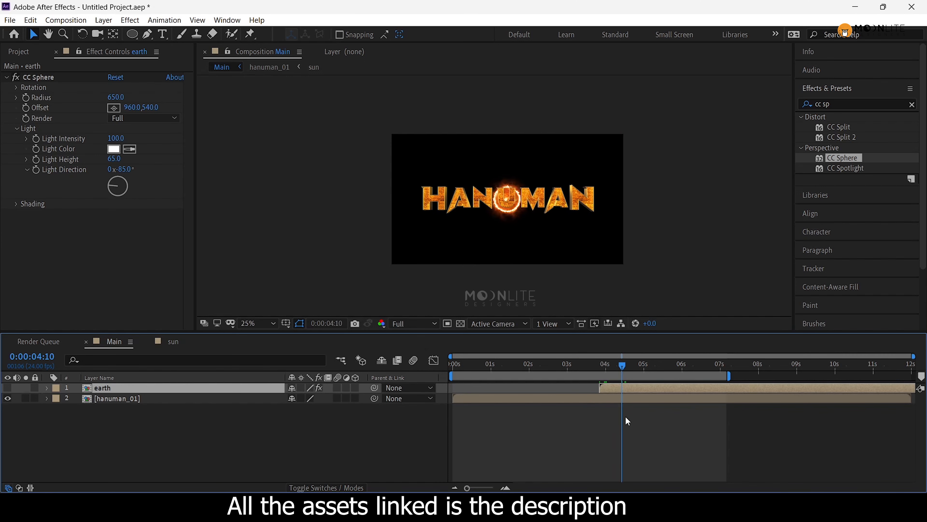
{"action": "left_click", "coordinate": [626, 416]}
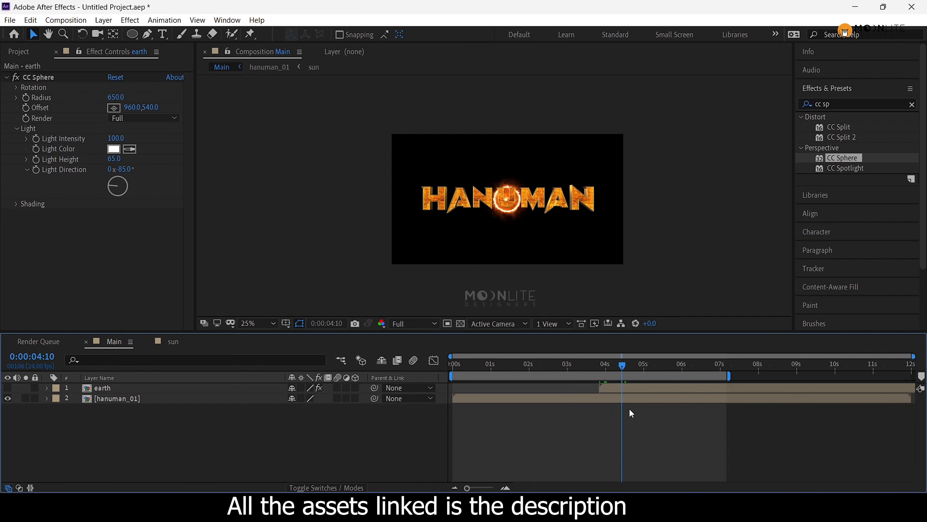
{"action": "left_click", "coordinate": [629, 386]}
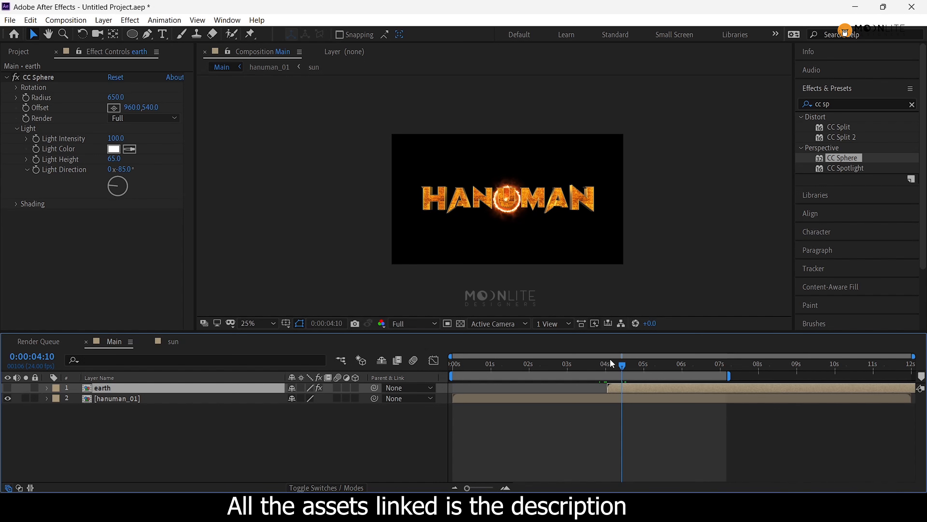
{"action": "left_click_drag", "start_coordinate": [610, 360], "coordinate": [607, 366]}
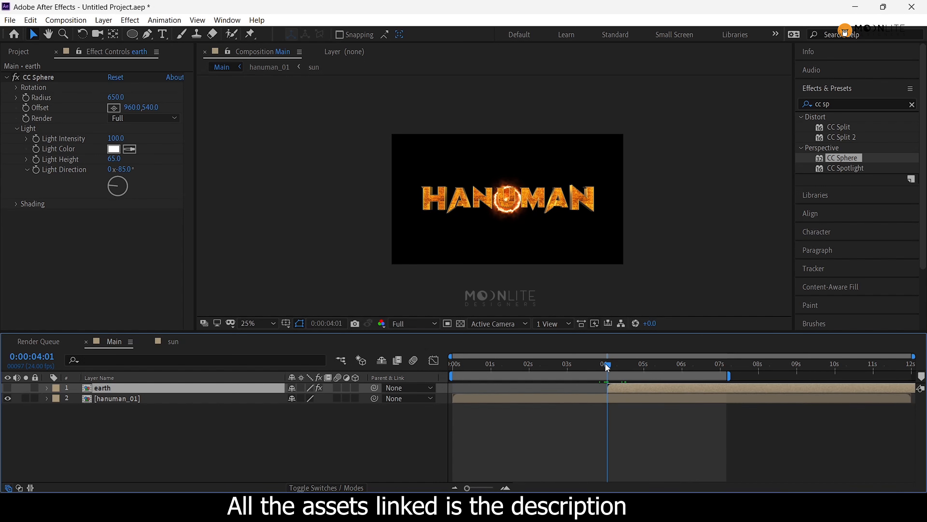
{"action": "left_click", "coordinate": [662, 434]}
{"action": "left_click", "coordinate": [631, 391]}
{"action": "left_click", "coordinate": [7, 387]}
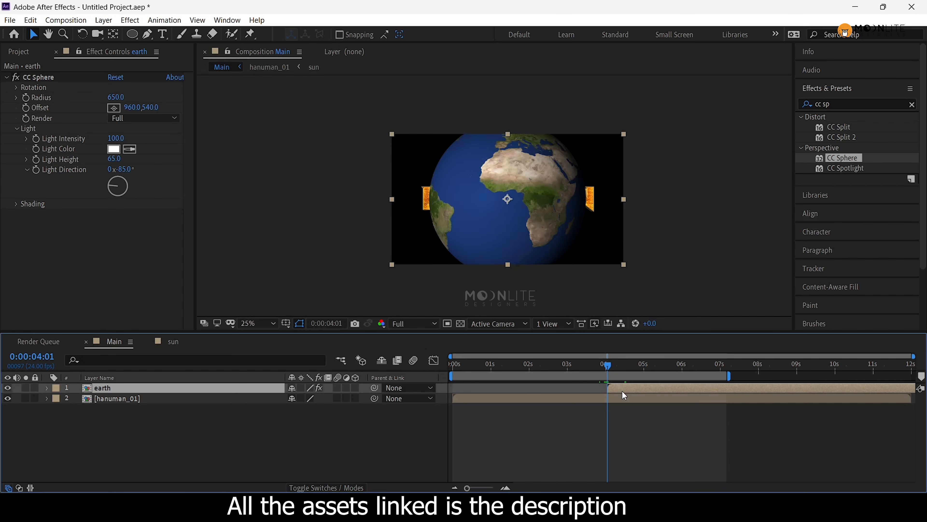
Step: Keyframe the earth's CC Sphere Offset from -716, 540 at 0:00:04:01 to 2646, 540 at 0:00:05:23
{"action": "left_click_drag", "start_coordinate": [133, 115], "coordinate": [55, 115]}
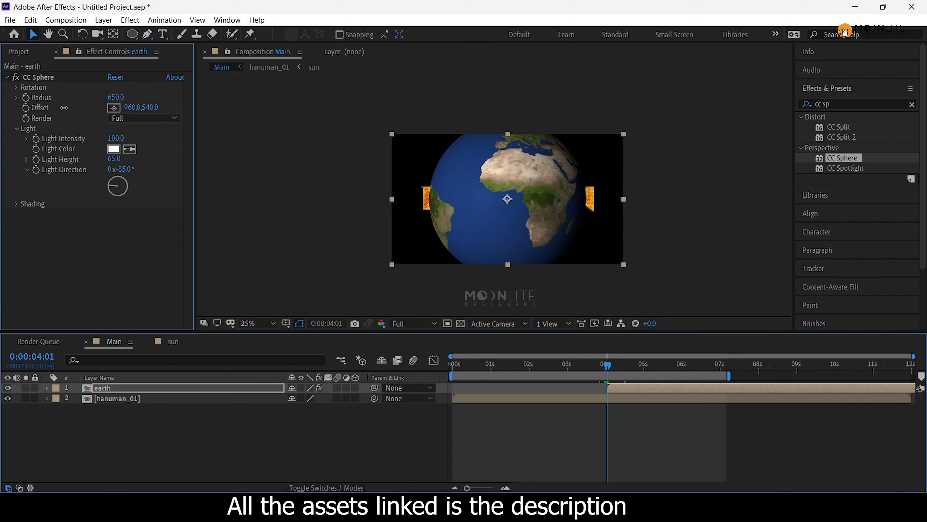
{"action": "left_click_drag", "start_coordinate": [133, 107], "coordinate": [250, 148]}
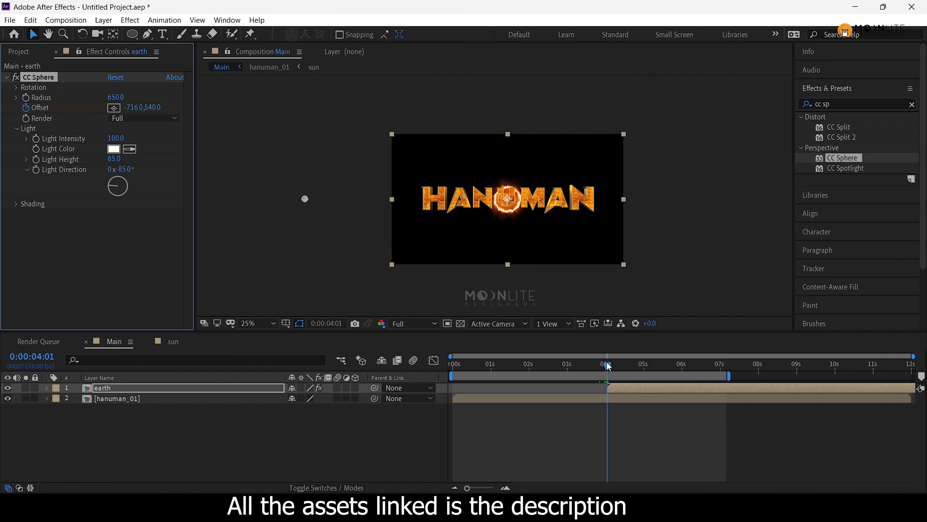
{"action": "left_click_drag", "start_coordinate": [608, 366], "coordinate": [683, 375]}
{"action": "left_click", "coordinate": [681, 384]}
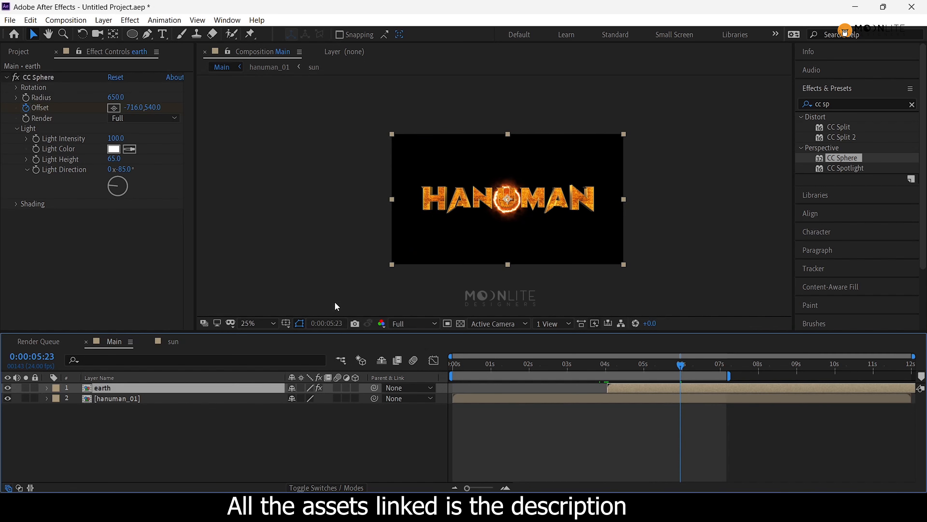
{"action": "left_click_drag", "start_coordinate": [131, 111], "coordinate": [177, 118]}
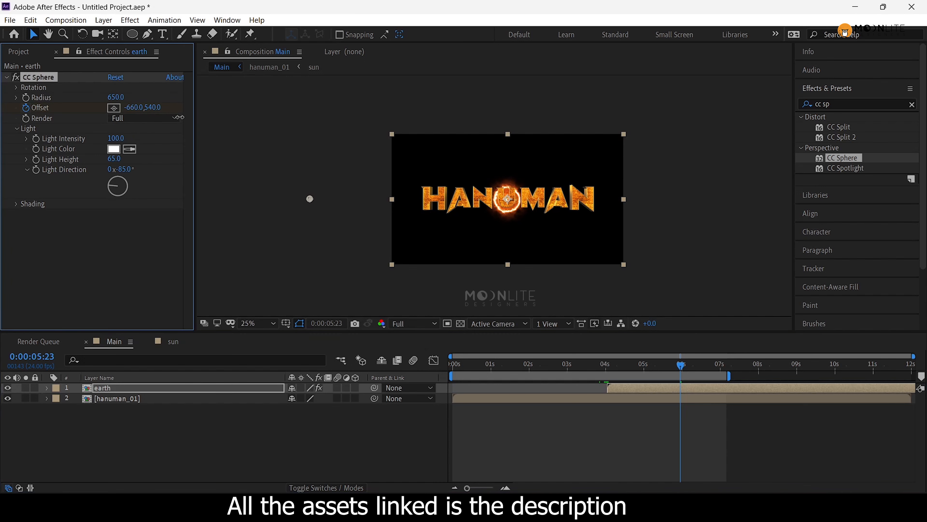
{"action": "left_click_drag", "start_coordinate": [250, 128], "coordinate": [255, 166]}
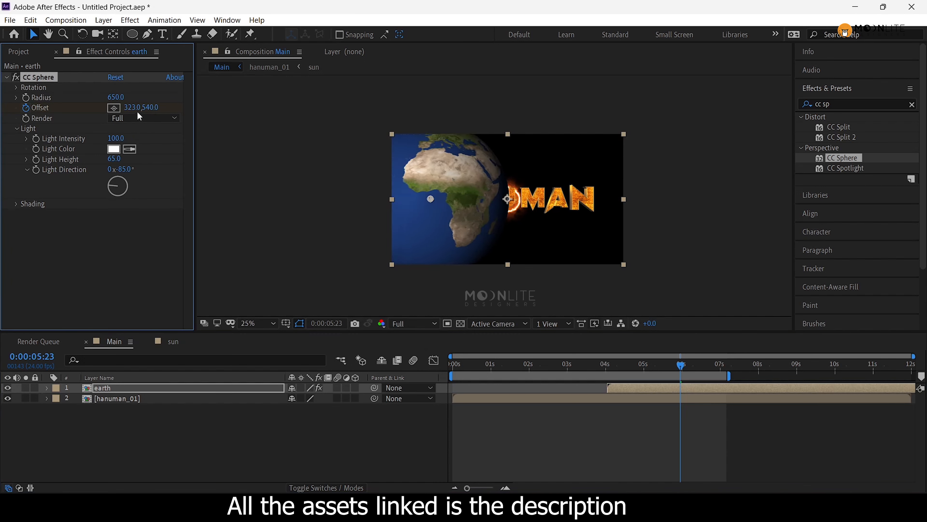
{"action": "left_click_drag", "start_coordinate": [146, 109], "coordinate": [470, 111]}
Step: Start the work area where the earth layer begins and preview the Earth passing across the title
{"action": "left_click_drag", "start_coordinate": [599, 366], "coordinate": [645, 373]}
{"action": "key", "text": "b"}
{"action": "key", "text": "space"}
Step: Trim the end of the hanuman_01 layer to 0:00:05:00 and check the cut up to 0:00:06:00
{"action": "left_click", "coordinate": [668, 399]}
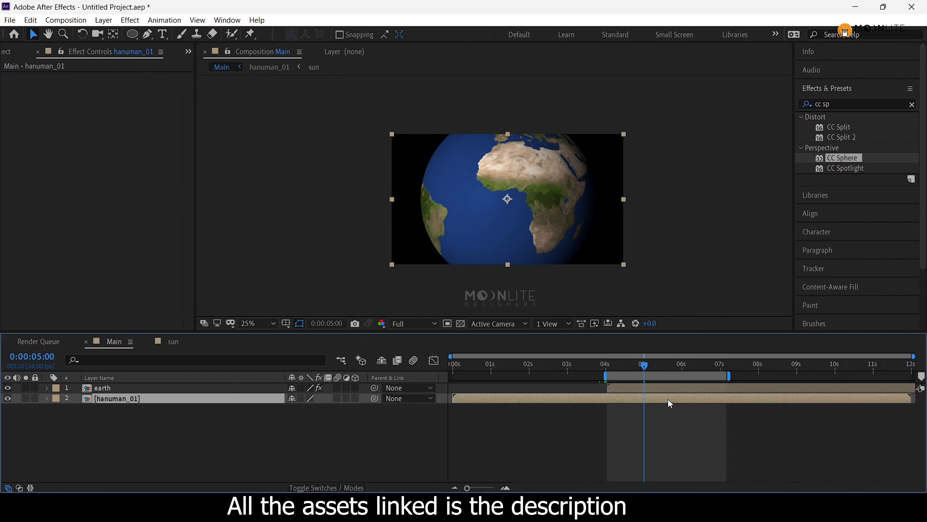
{"action": "key", "text": "alt+bracketright"}
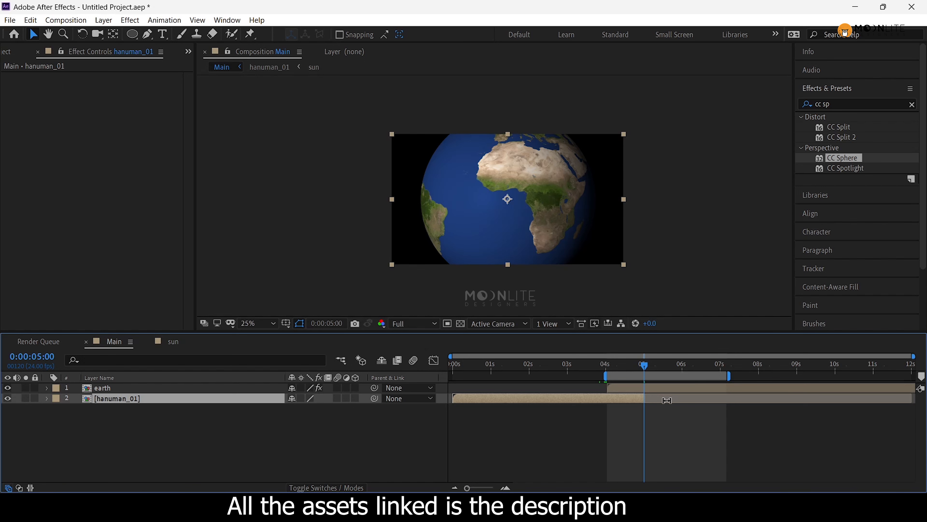
{"action": "left_click", "coordinate": [659, 416]}
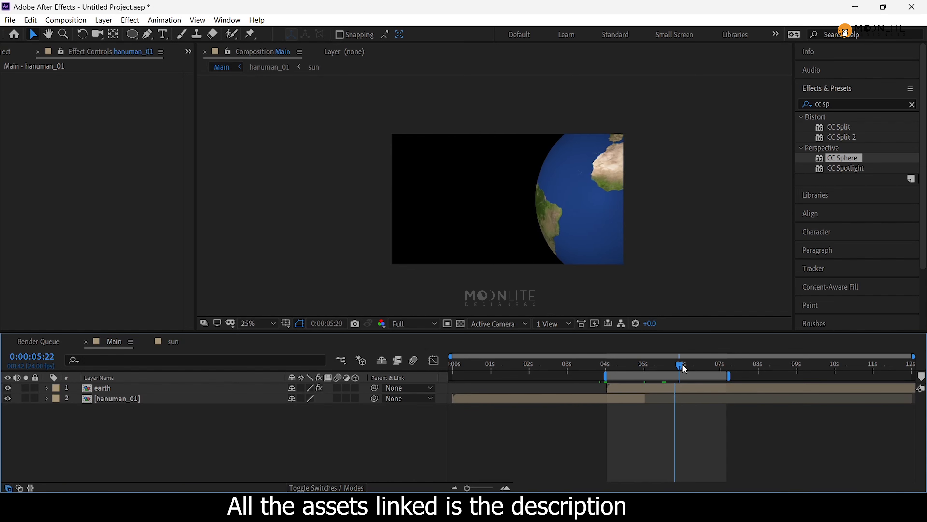
{"action": "left_click", "coordinate": [689, 387]}
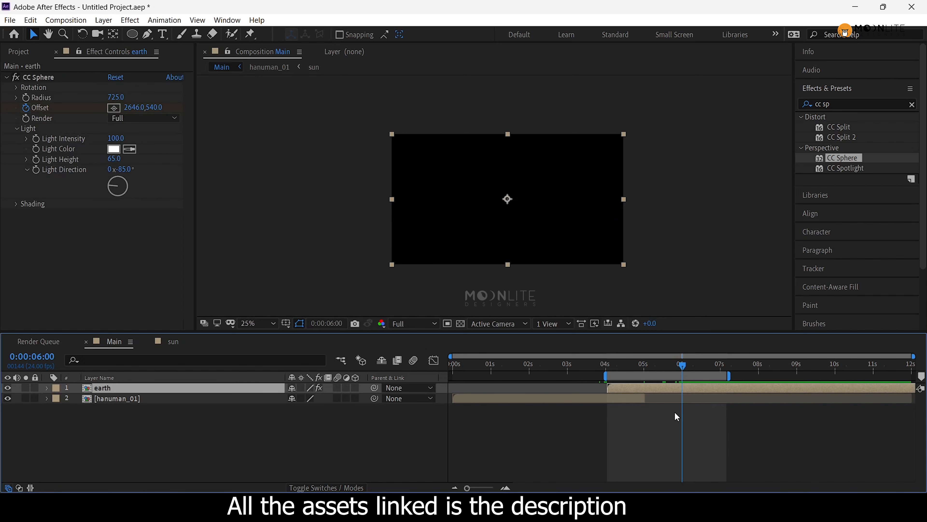
{"action": "left_click", "coordinate": [668, 417]}
Step: Keyframe the earth's CC Sphere Rotation Y from 0 at 0:00:04:01 to 2 full turns at 0:00:06:10 and preview the spin
{"action": "left_click", "coordinate": [648, 388]}
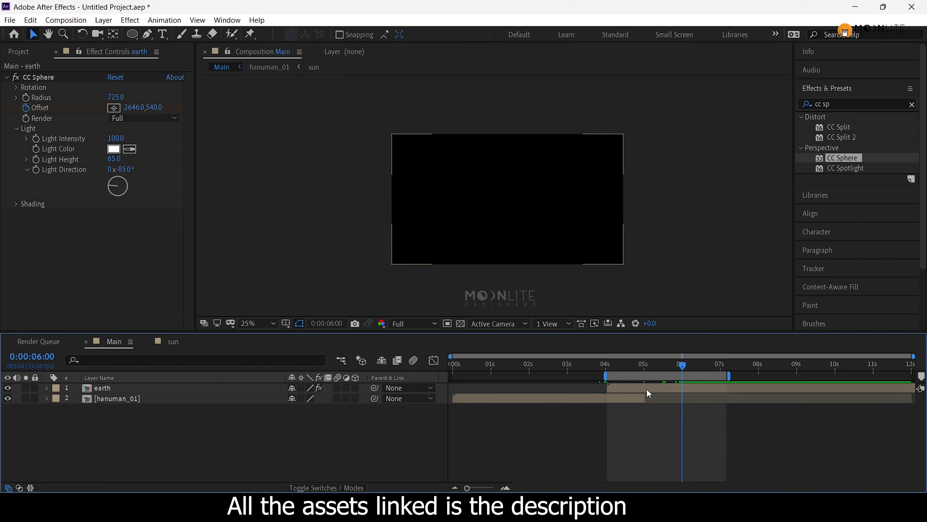
{"action": "mouse_move", "coordinate": [646, 374]}
{"action": "left_mouse_down"}
{"action": "mouse_move", "coordinate": [636, 374]}
{"action": "mouse_move", "coordinate": [644, 372]}
{"action": "left_mouse_up"}
{"action": "left_click", "coordinate": [649, 366]}
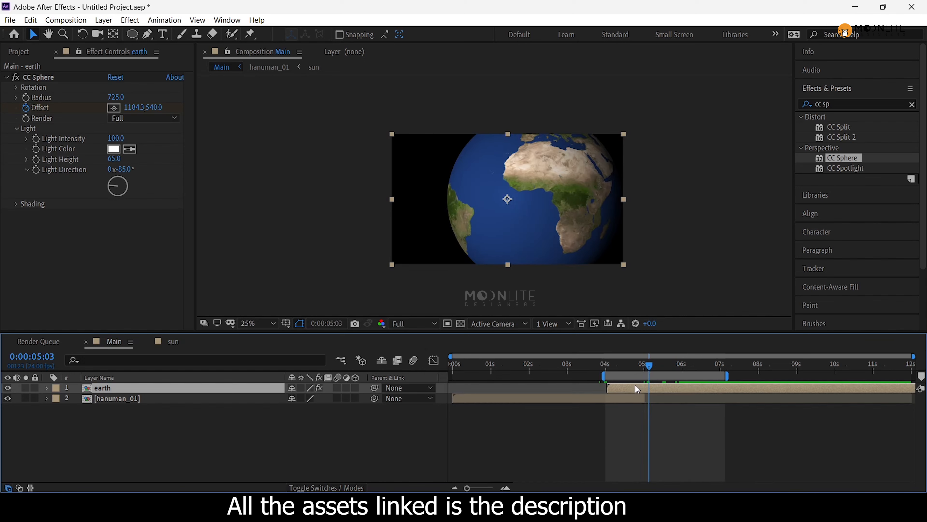
{"action": "left_click", "coordinate": [16, 88]}
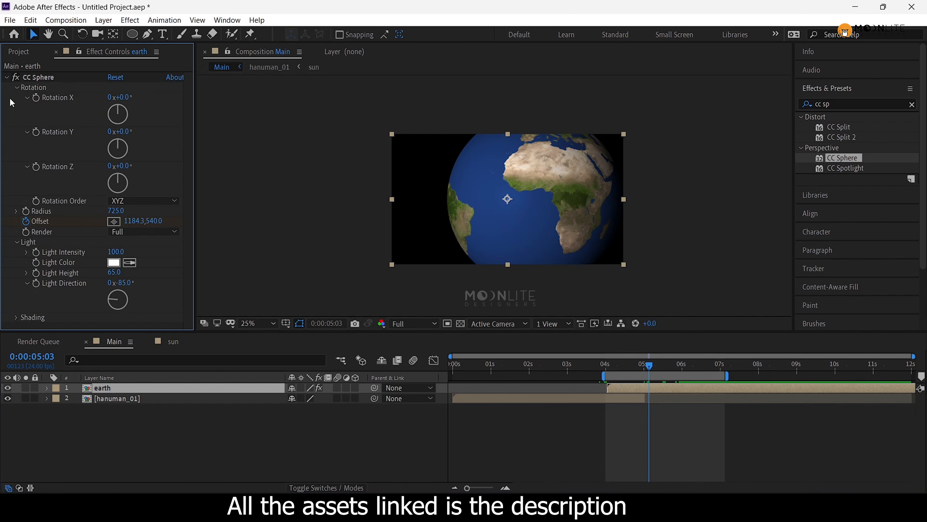
{"action": "mouse_move", "coordinate": [123, 139]}
{"action": "left_mouse_down"}
{"action": "mouse_move", "coordinate": [135, 138]}
{"action": "mouse_move", "coordinate": [126, 134]}
{"action": "left_mouse_up"}
{"action": "key", "text": "i"}
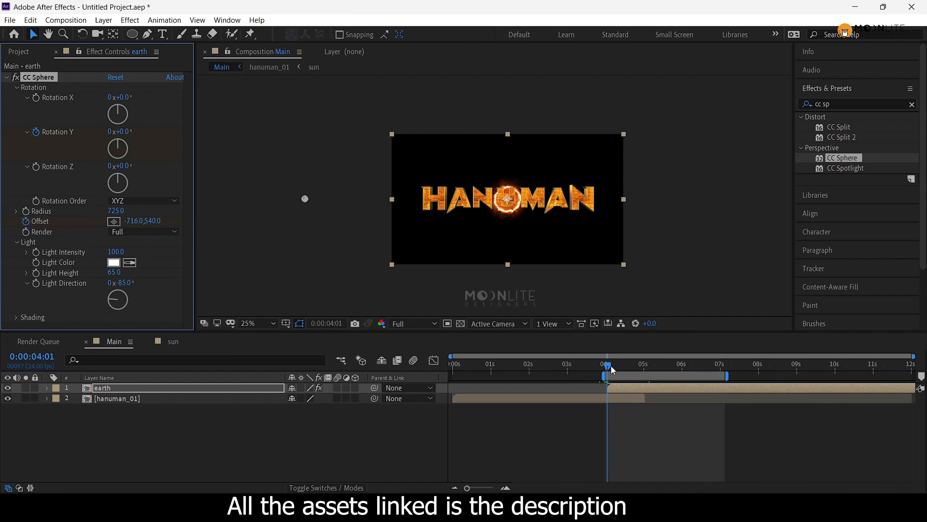
{"action": "left_click_drag", "start_coordinate": [613, 370], "coordinate": [698, 366]}
{"action": "left_click", "coordinate": [116, 132]}
{"action": "type", "text": "2"}
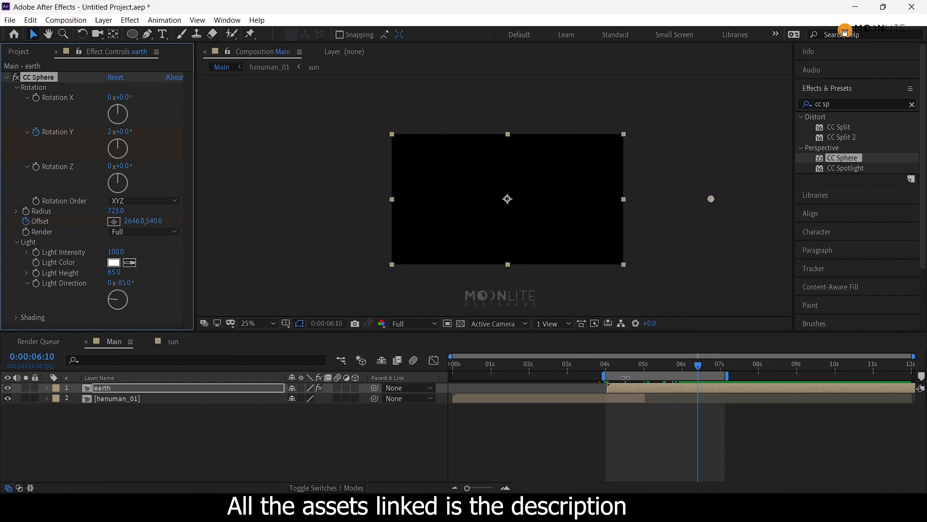
{"action": "left_click_drag", "start_coordinate": [608, 370], "coordinate": [690, 369]}
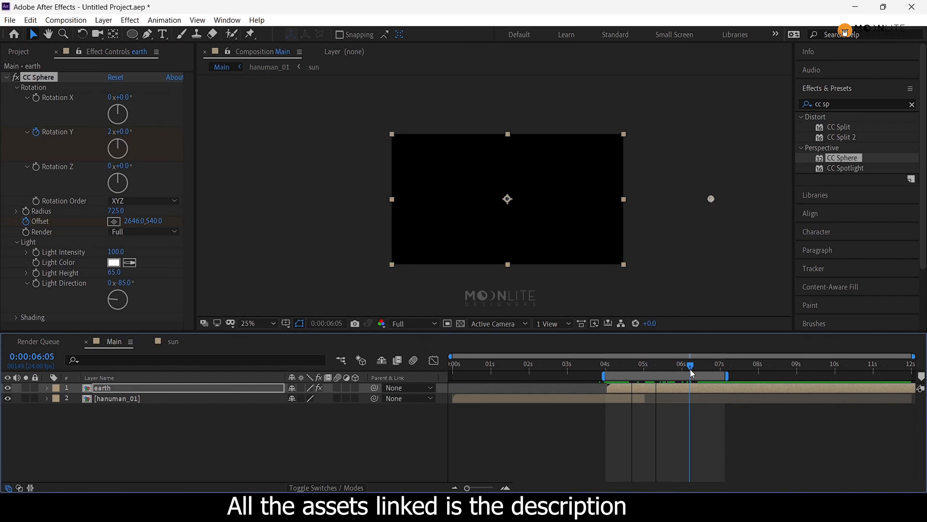